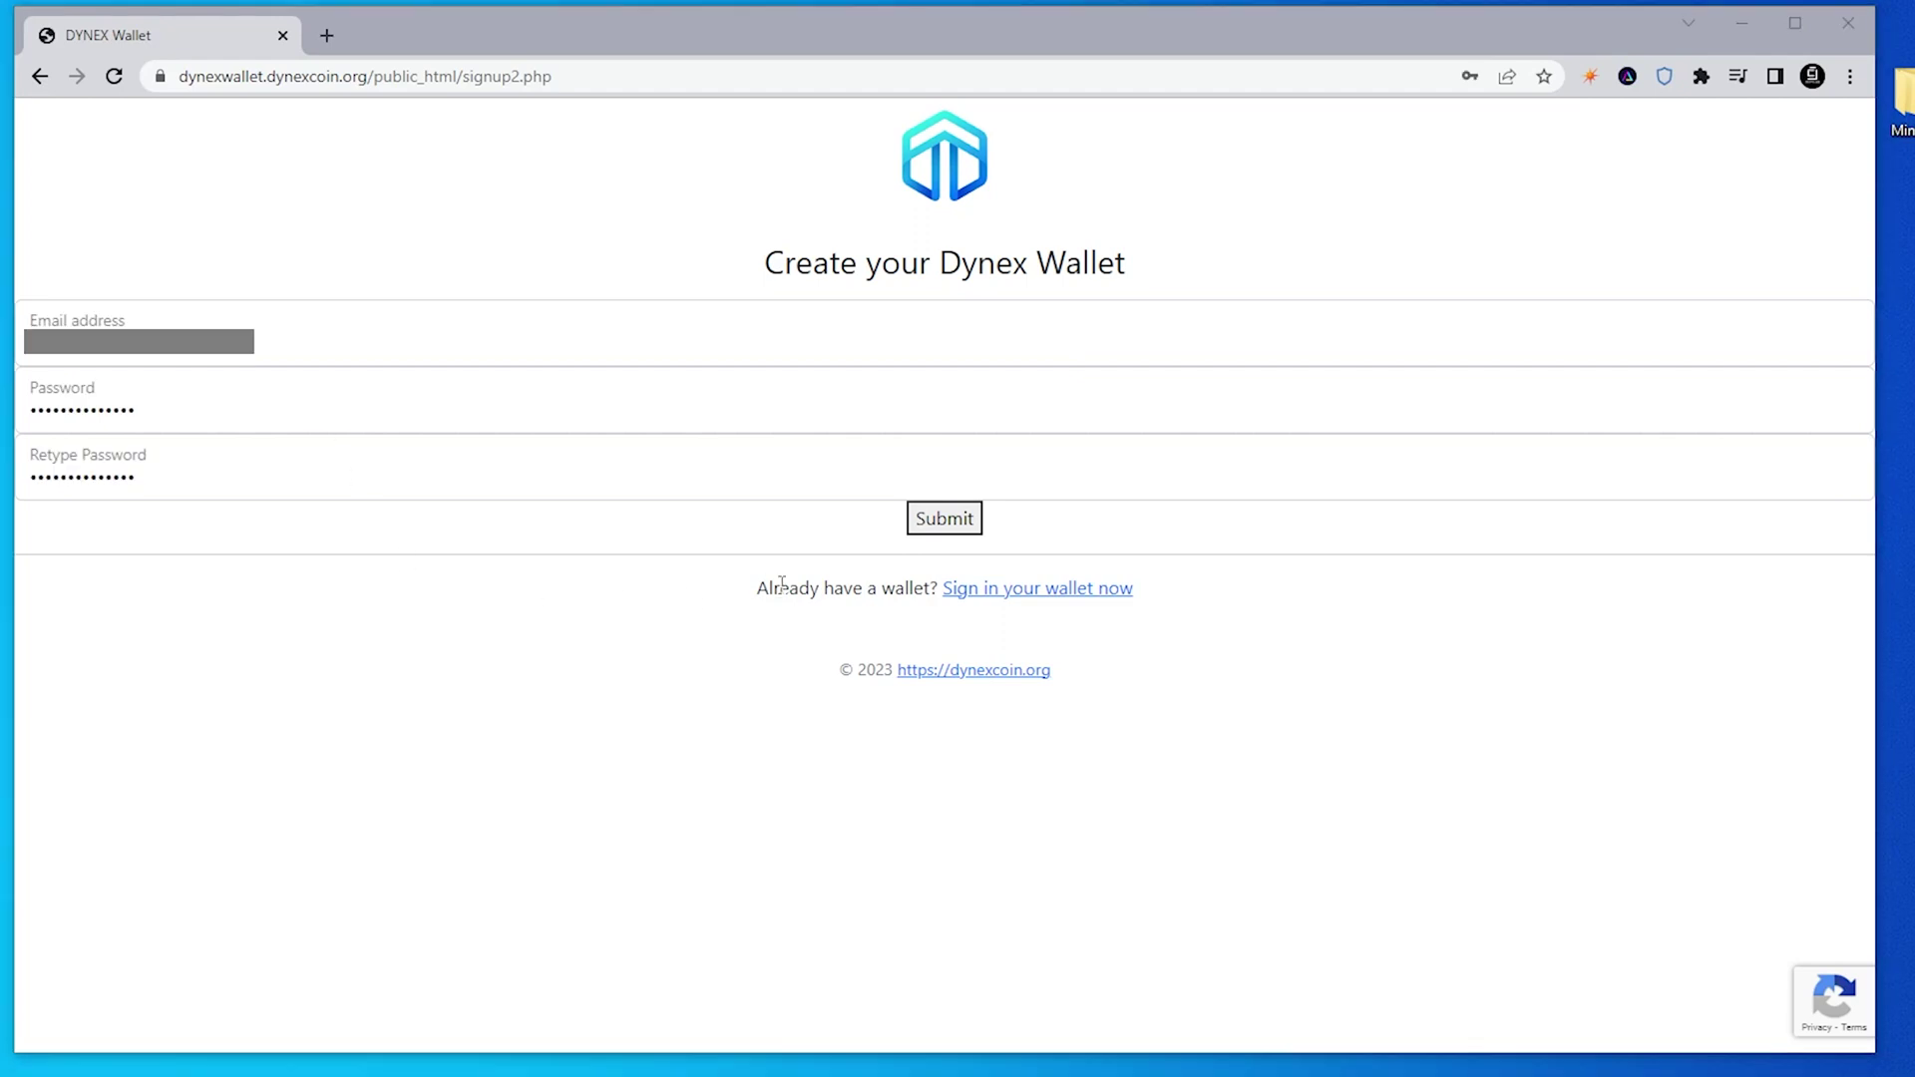
# Submit the Dynex Wallet sign-up form with an e-mail and matching passwords
pyautogui.click(945, 529)
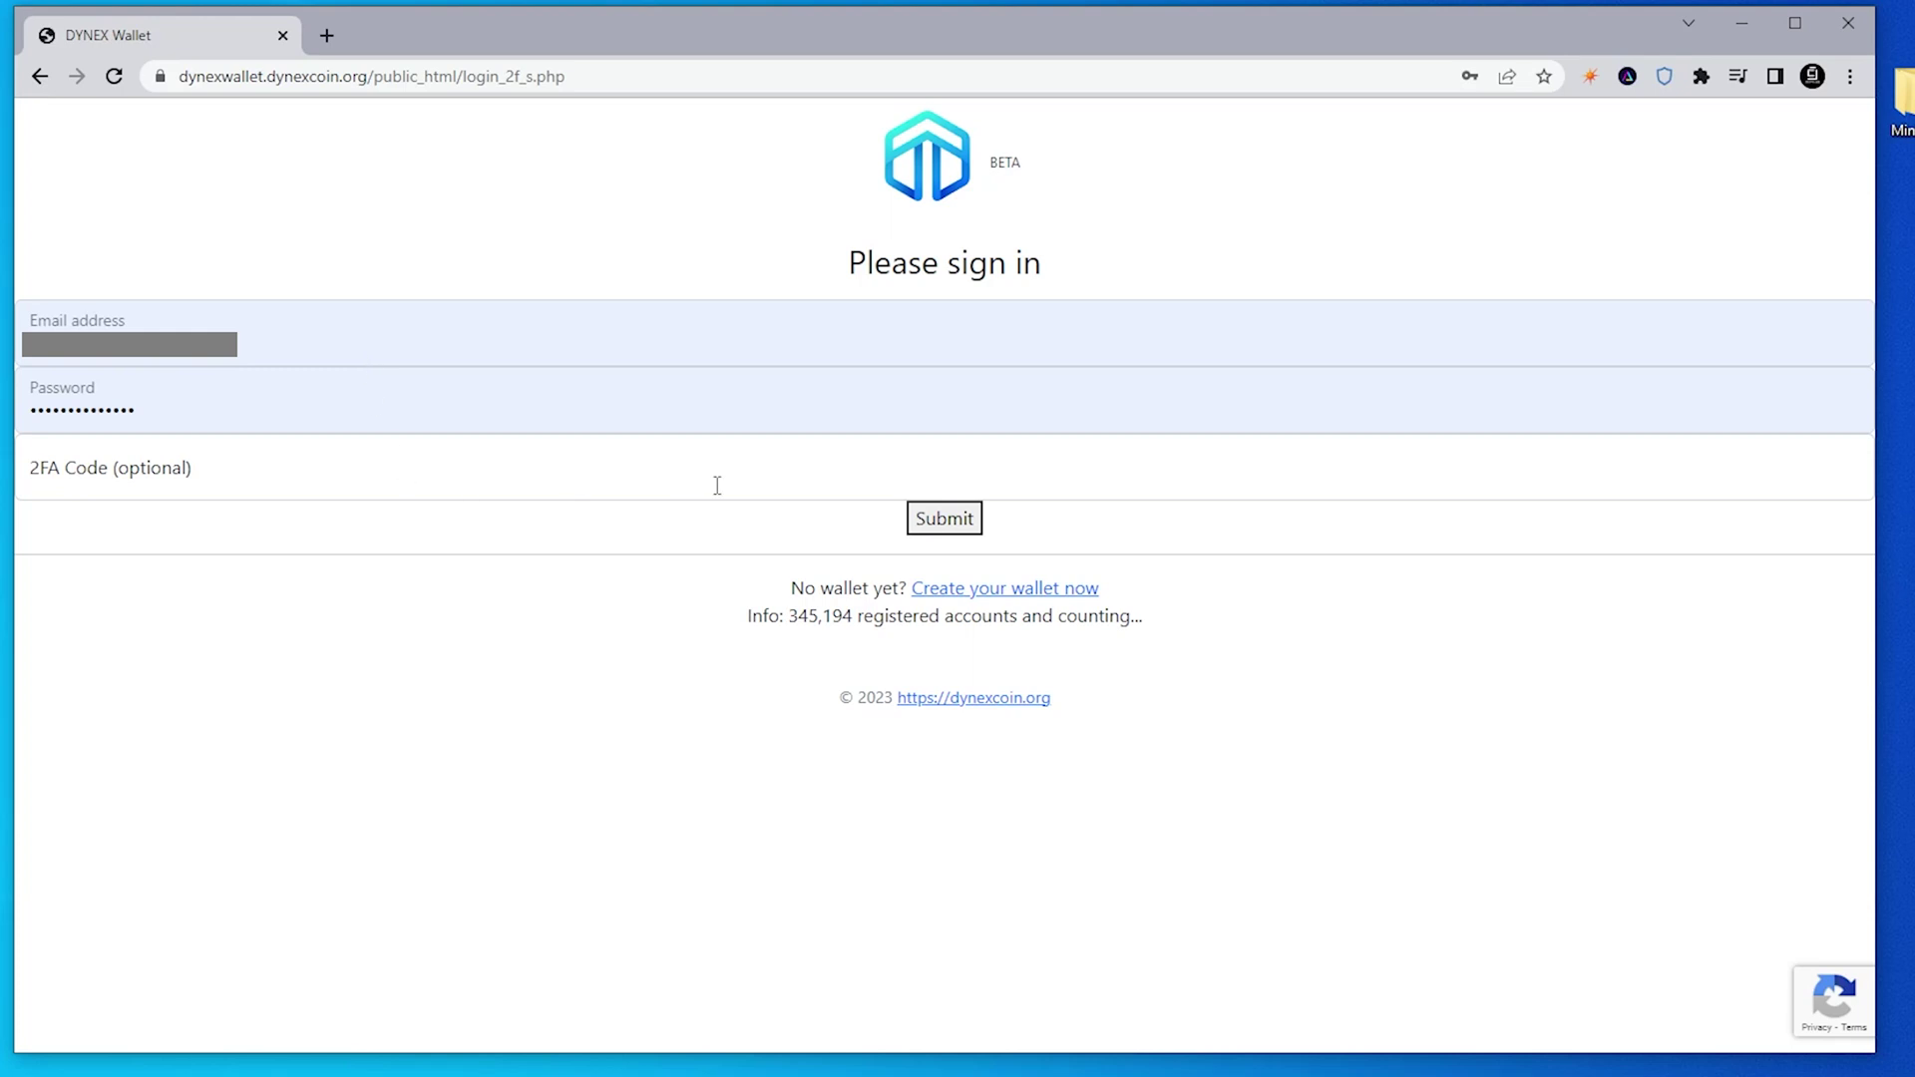
# Sign in to Dynex Wallet and display the wallet's receiving address and QR code
pyautogui.click(918, 526)
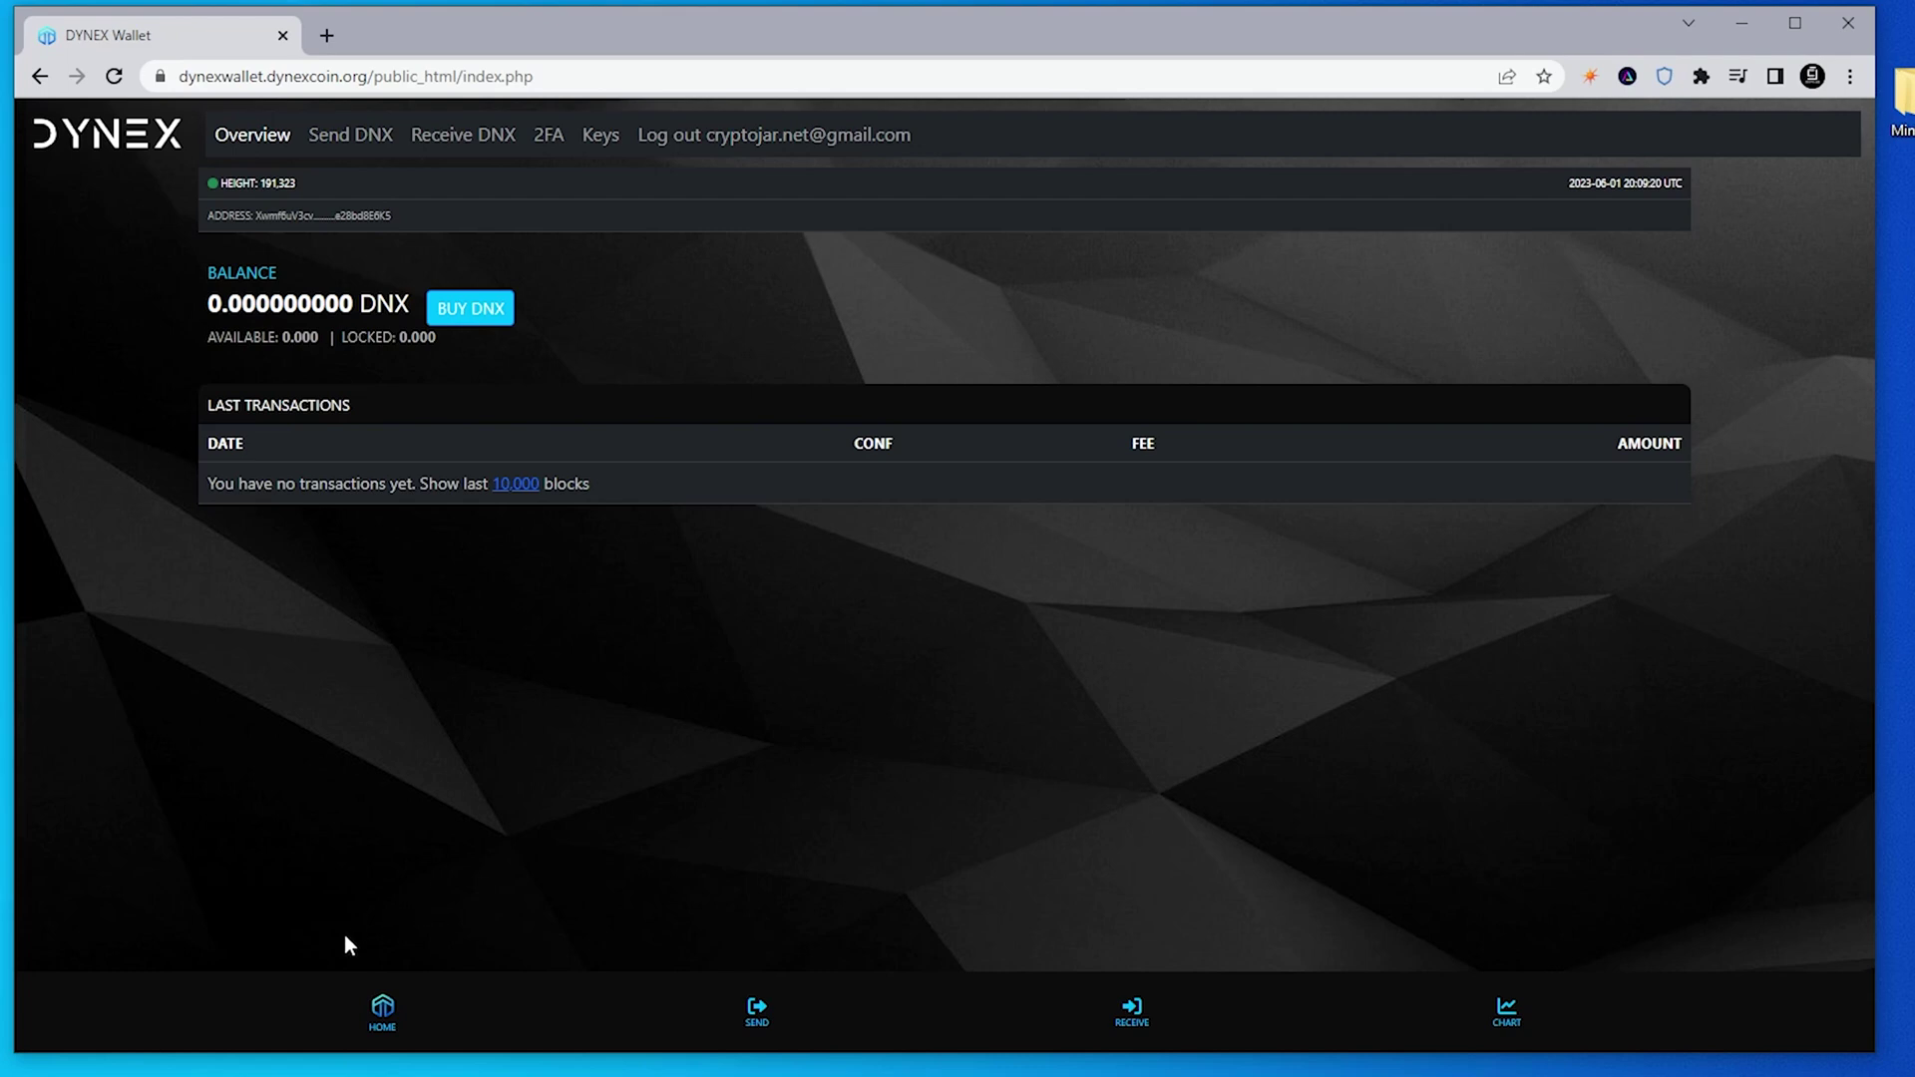
pyautogui.click(757, 1019)
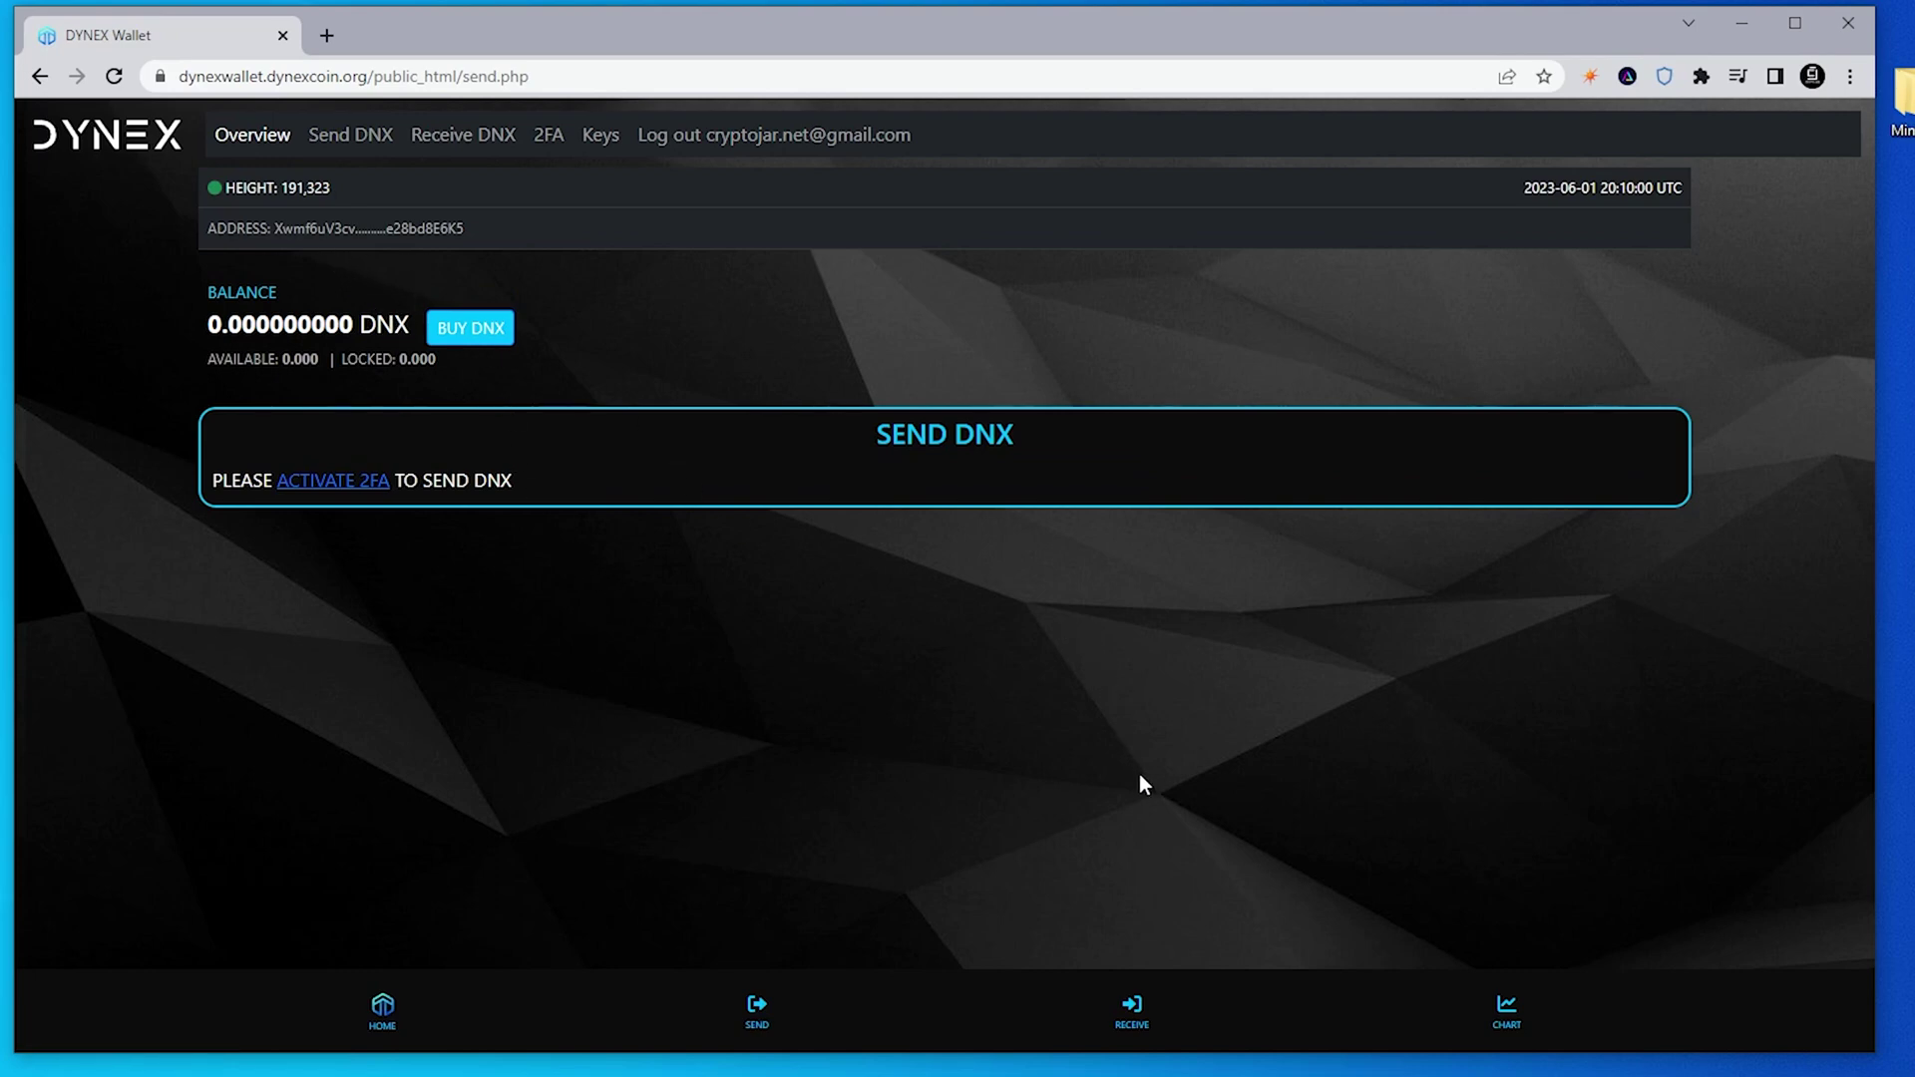
pyautogui.click(1139, 1018)
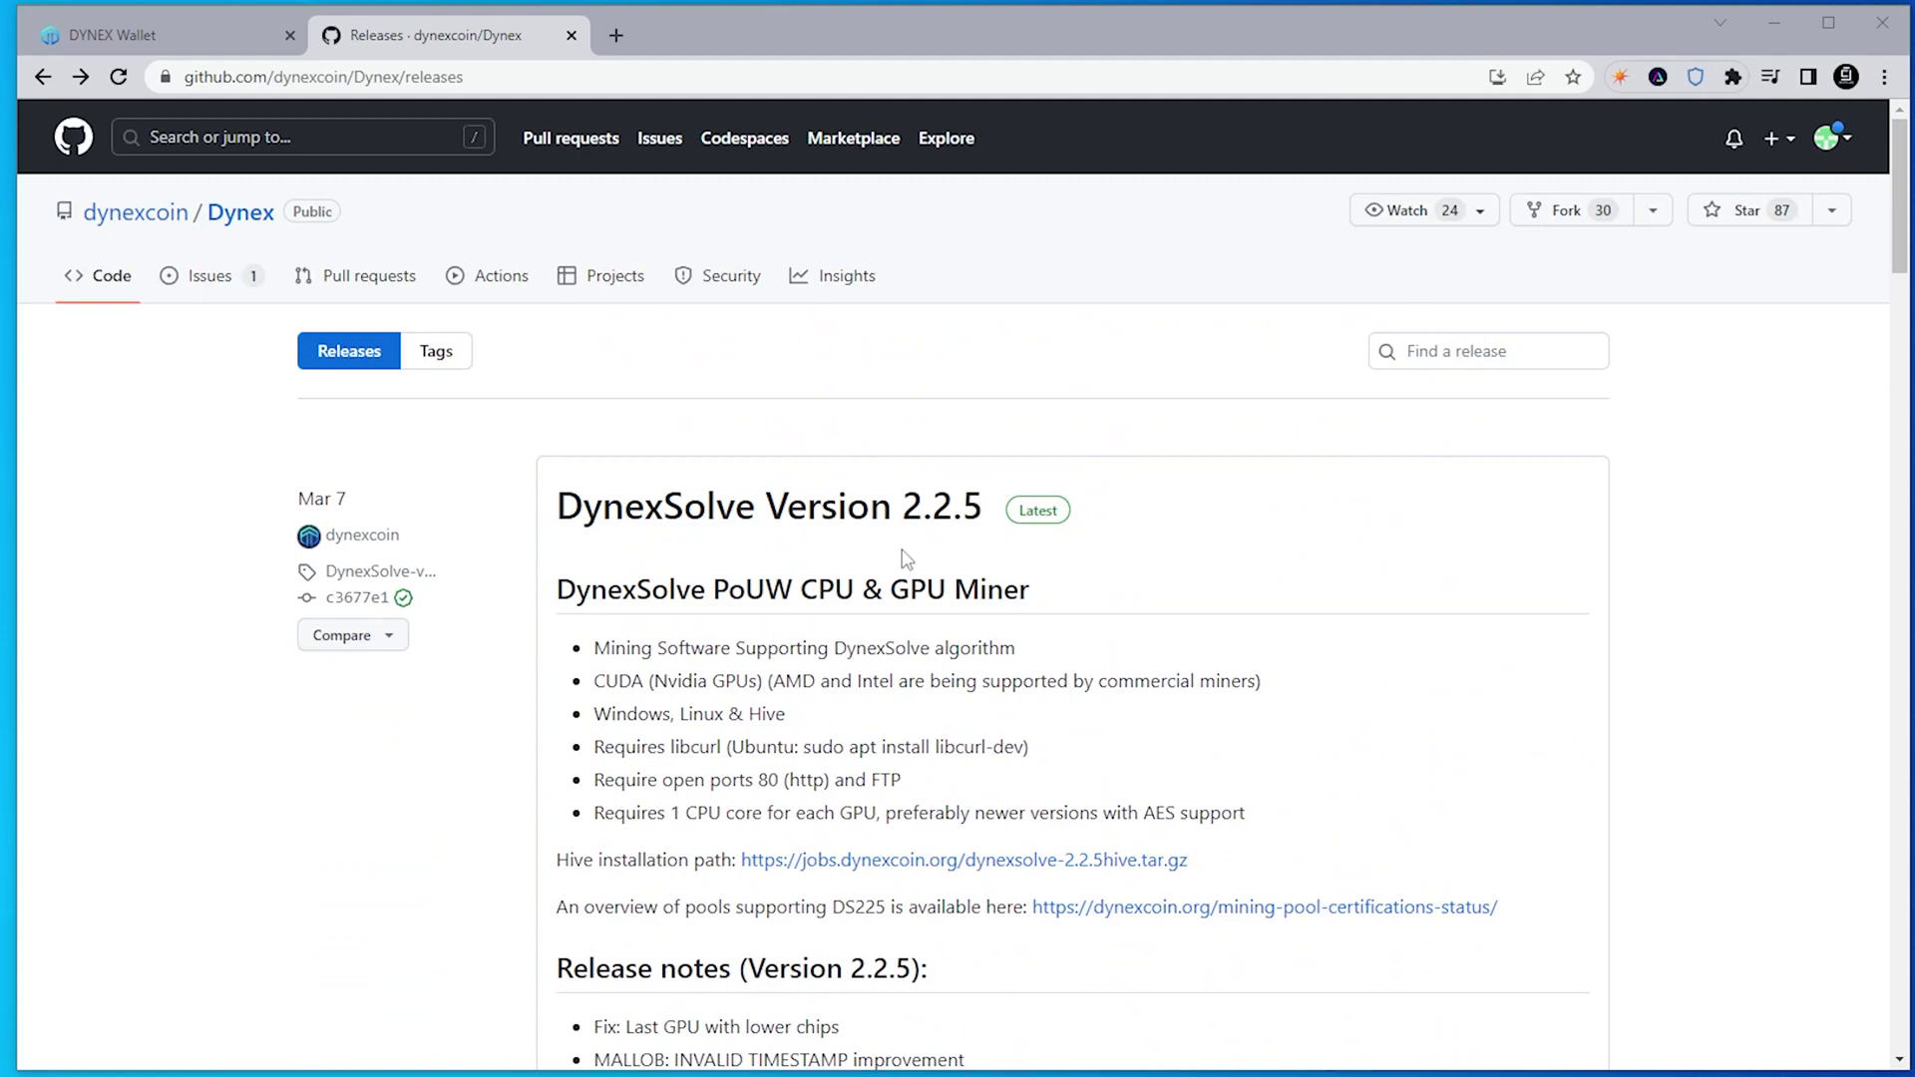
# Download dynexsolve_windows2.2.5.7z from the DynexSolve Version 2.2.5 release assets and open it
pyautogui.click(835, 514)
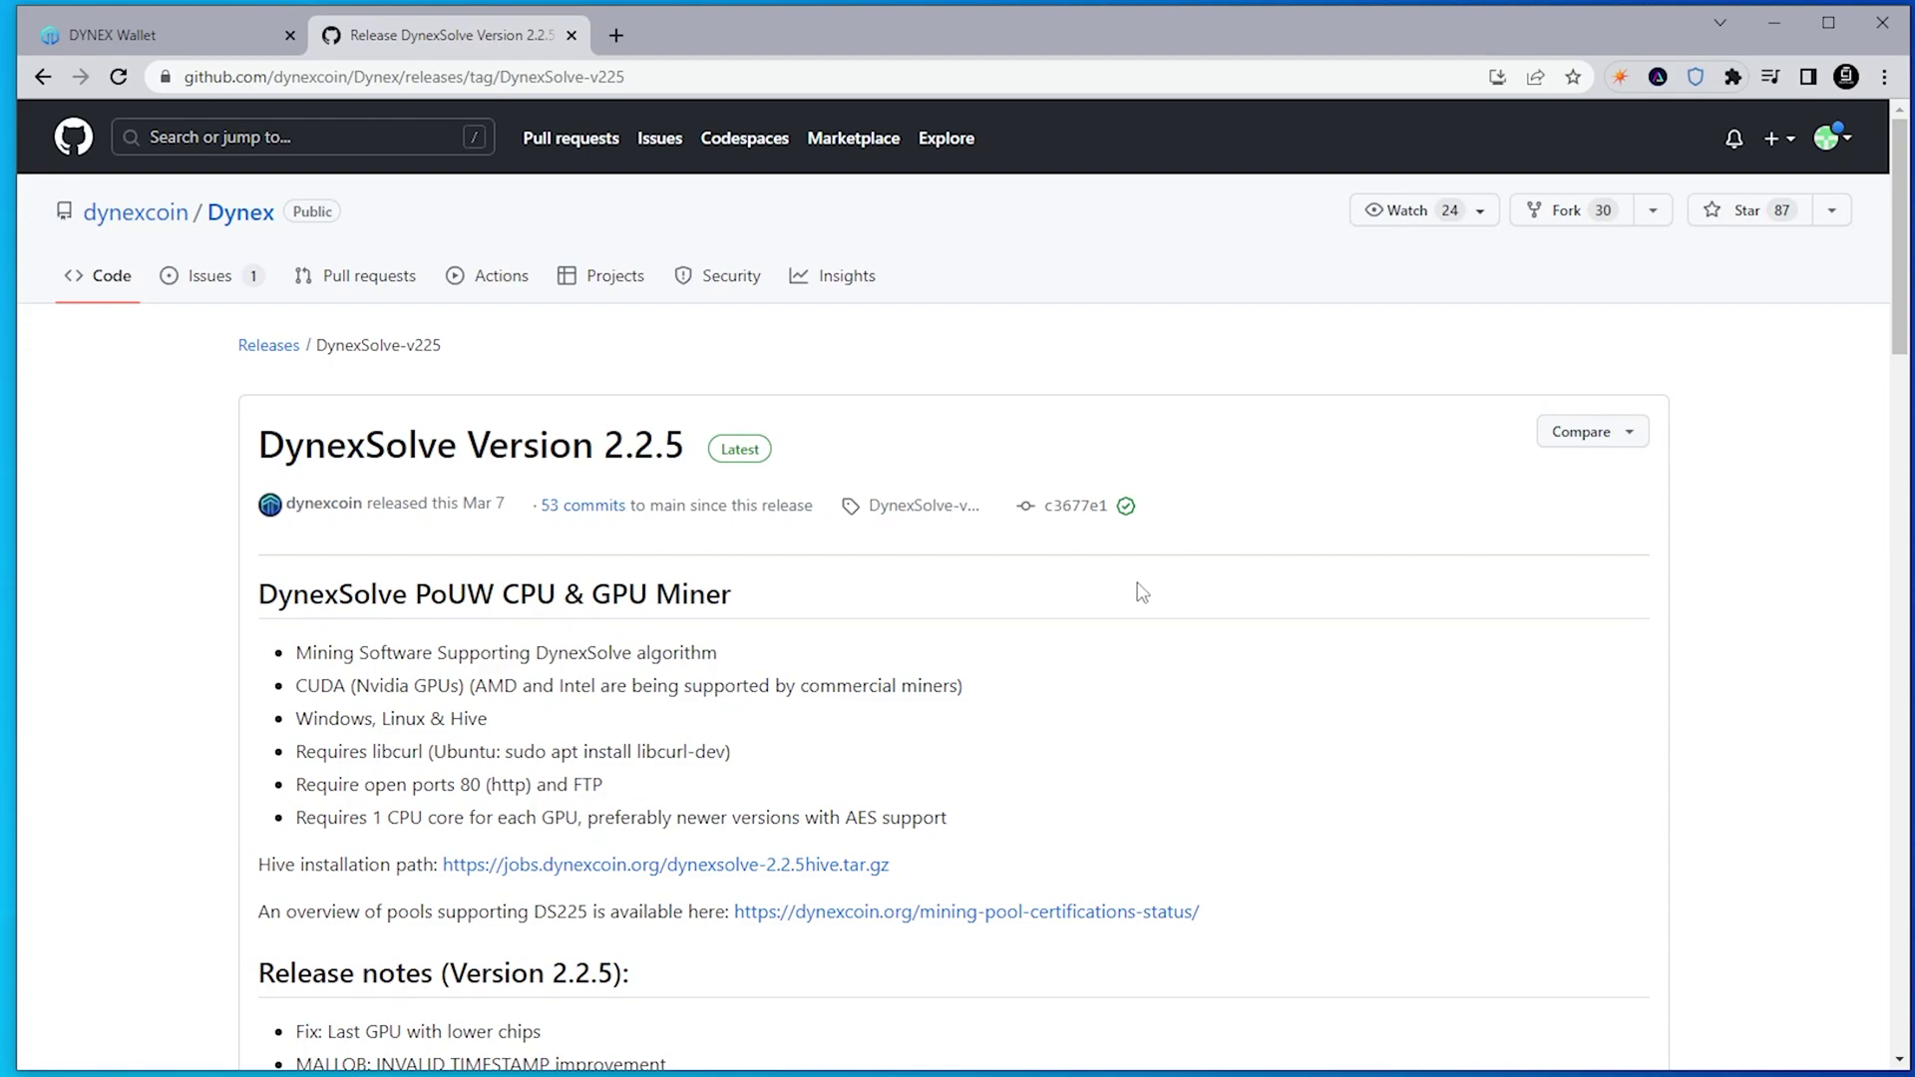
pyautogui.scroll(-15, 1142, 592)
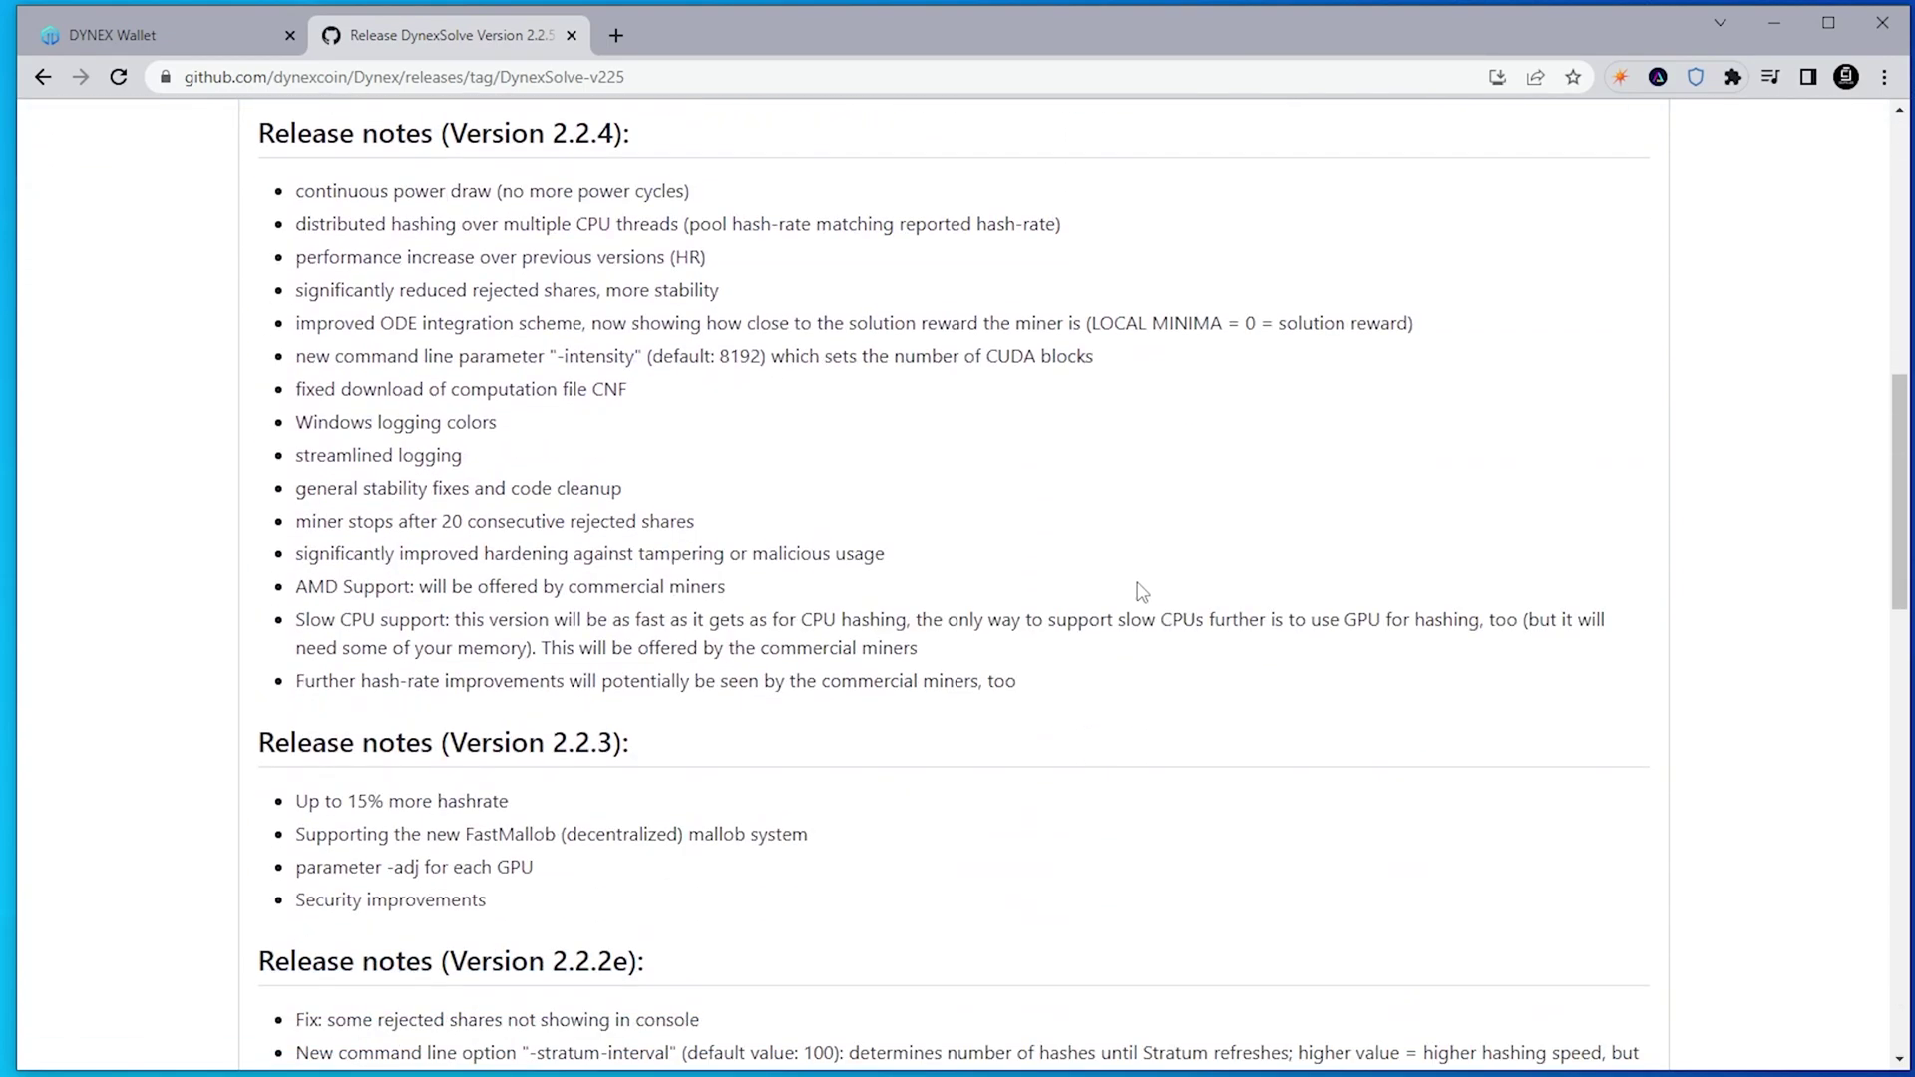
pyautogui.scroll(-10, 1142, 592)
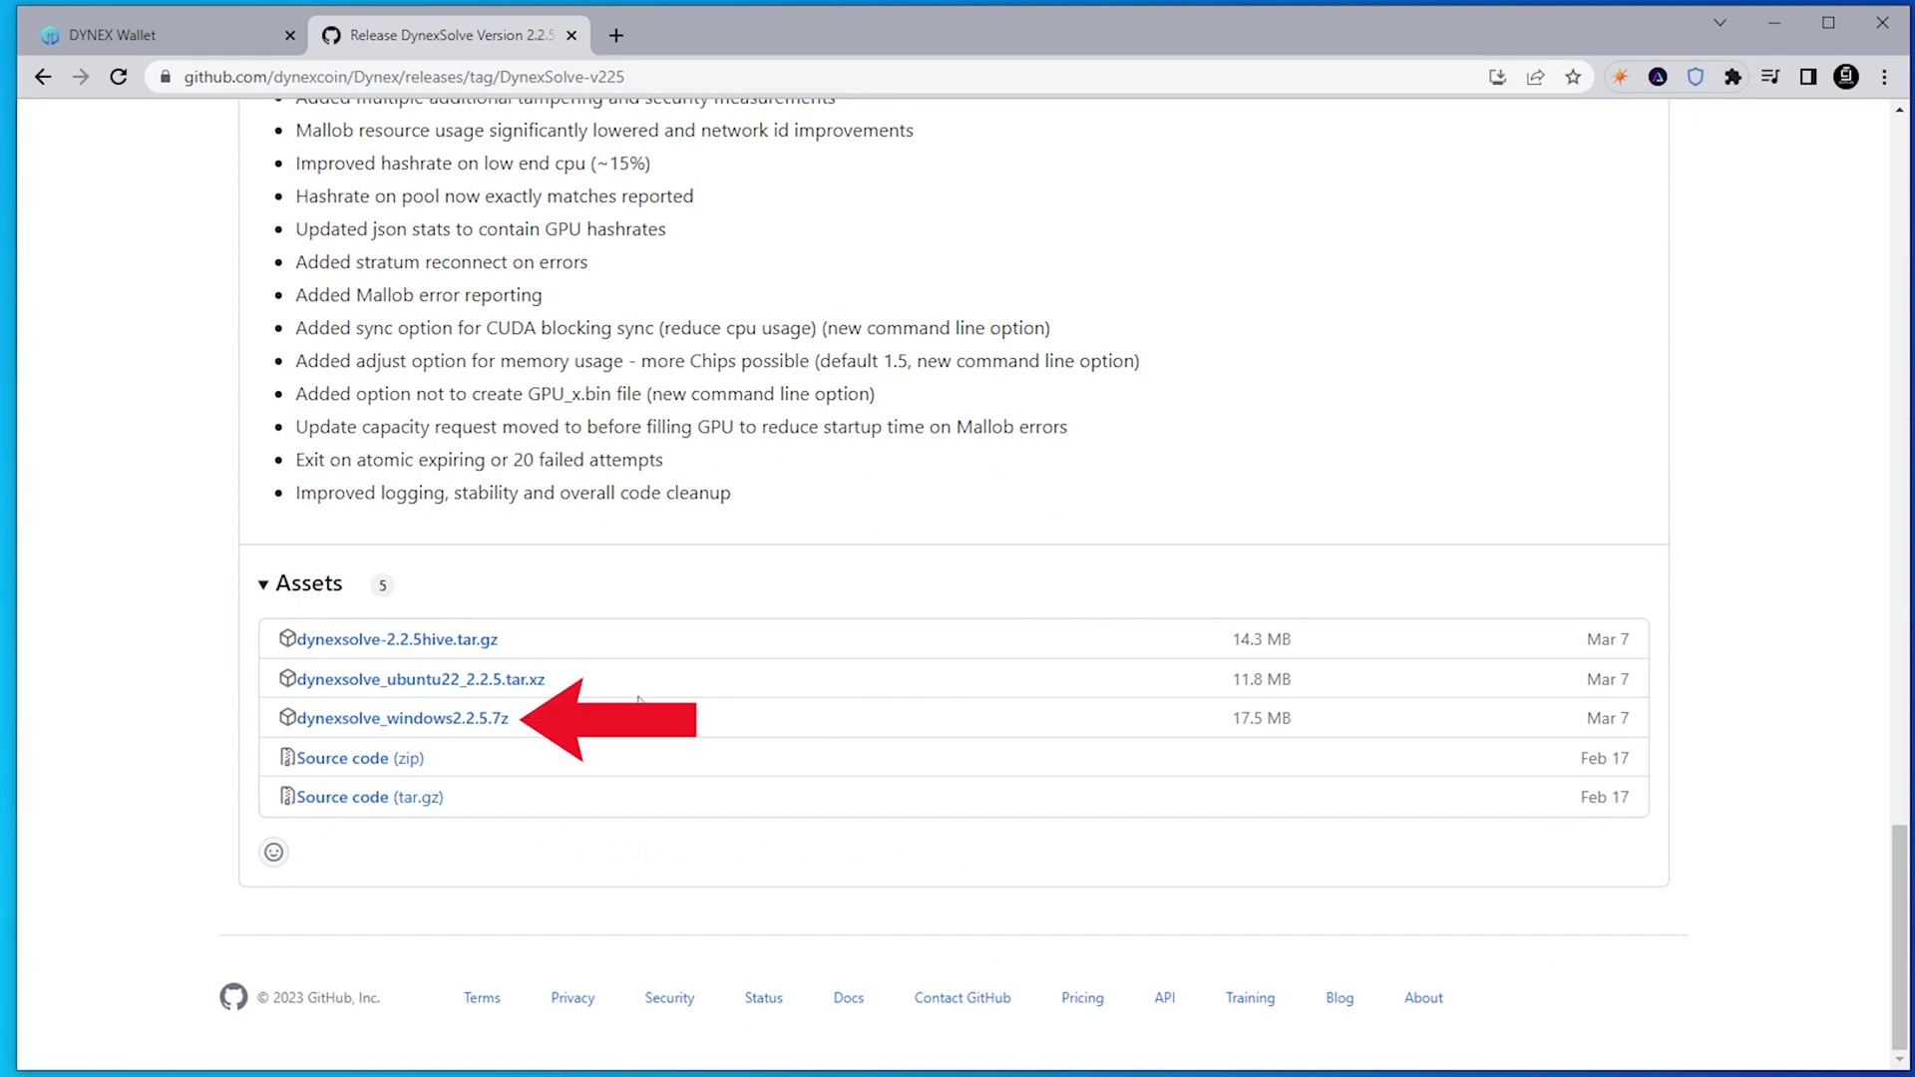
pyautogui.click(477, 720)
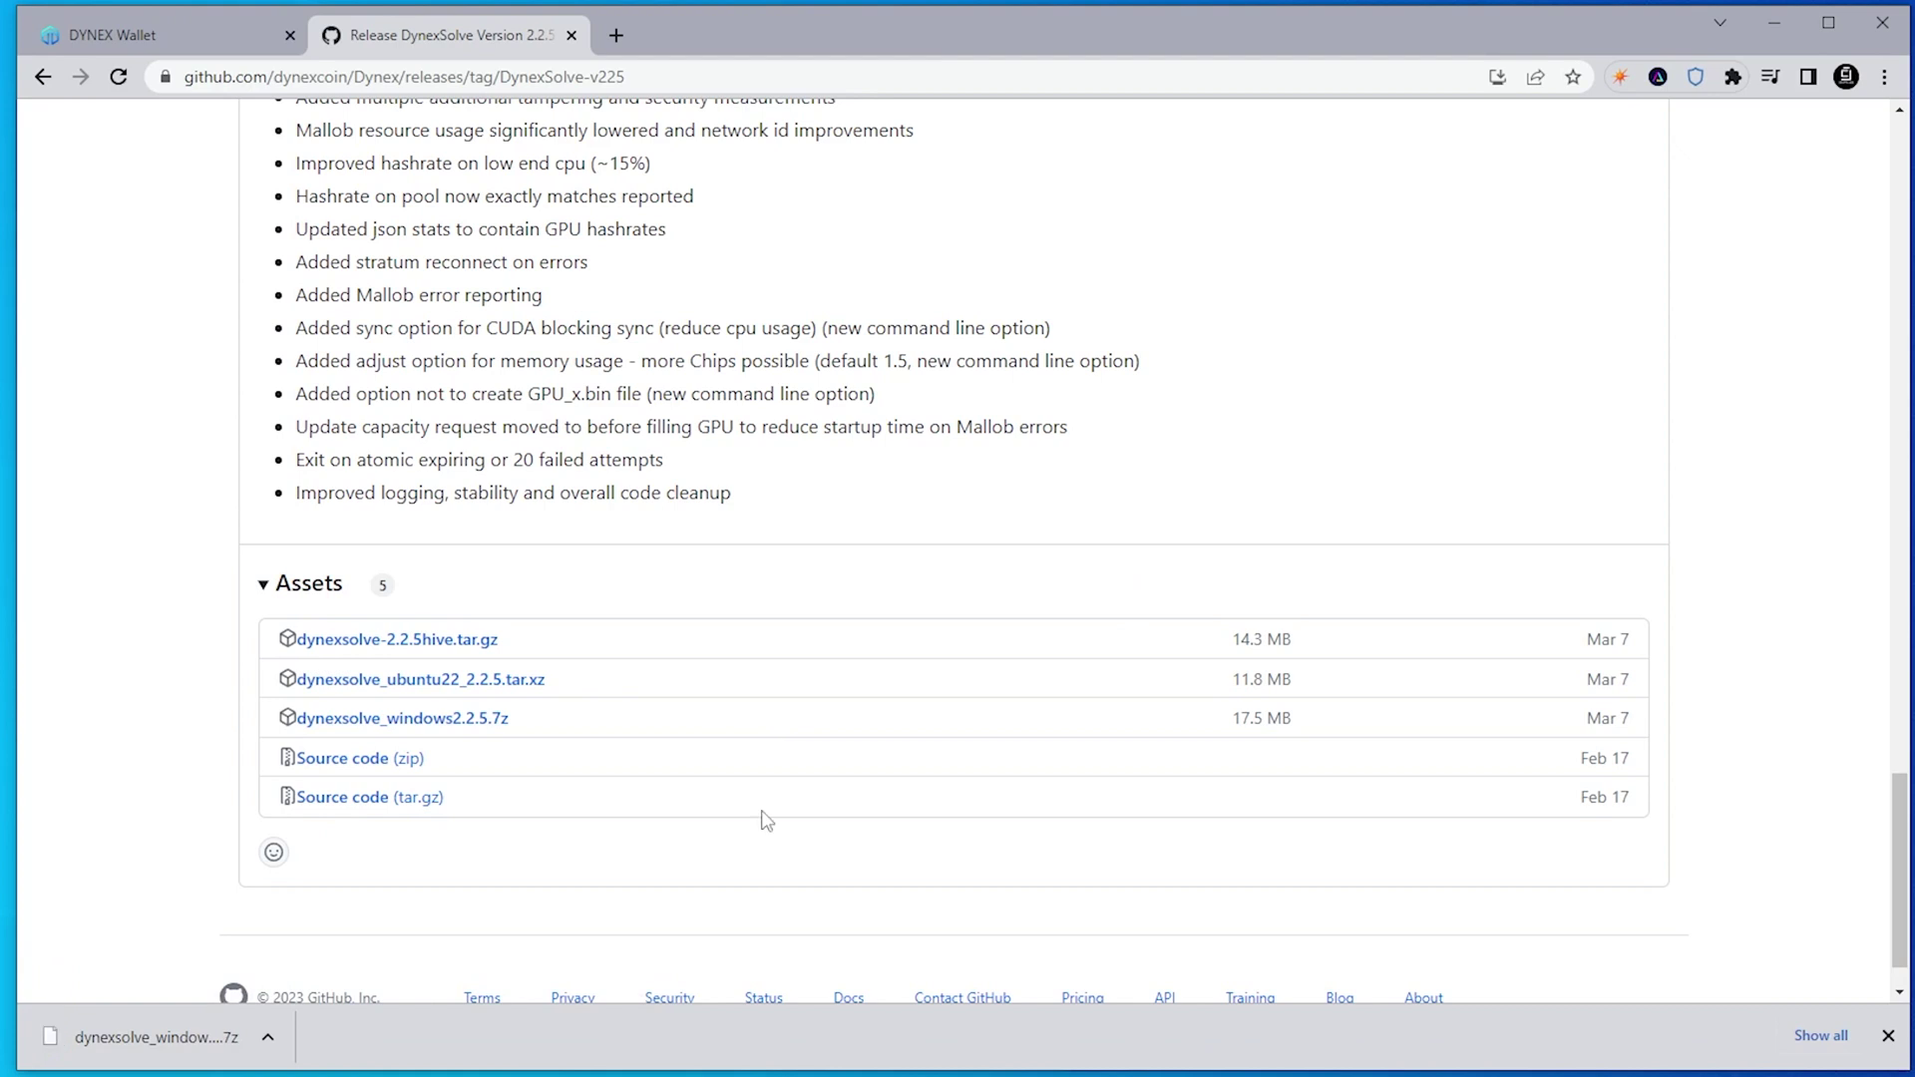
pyautogui.click(203, 1035)
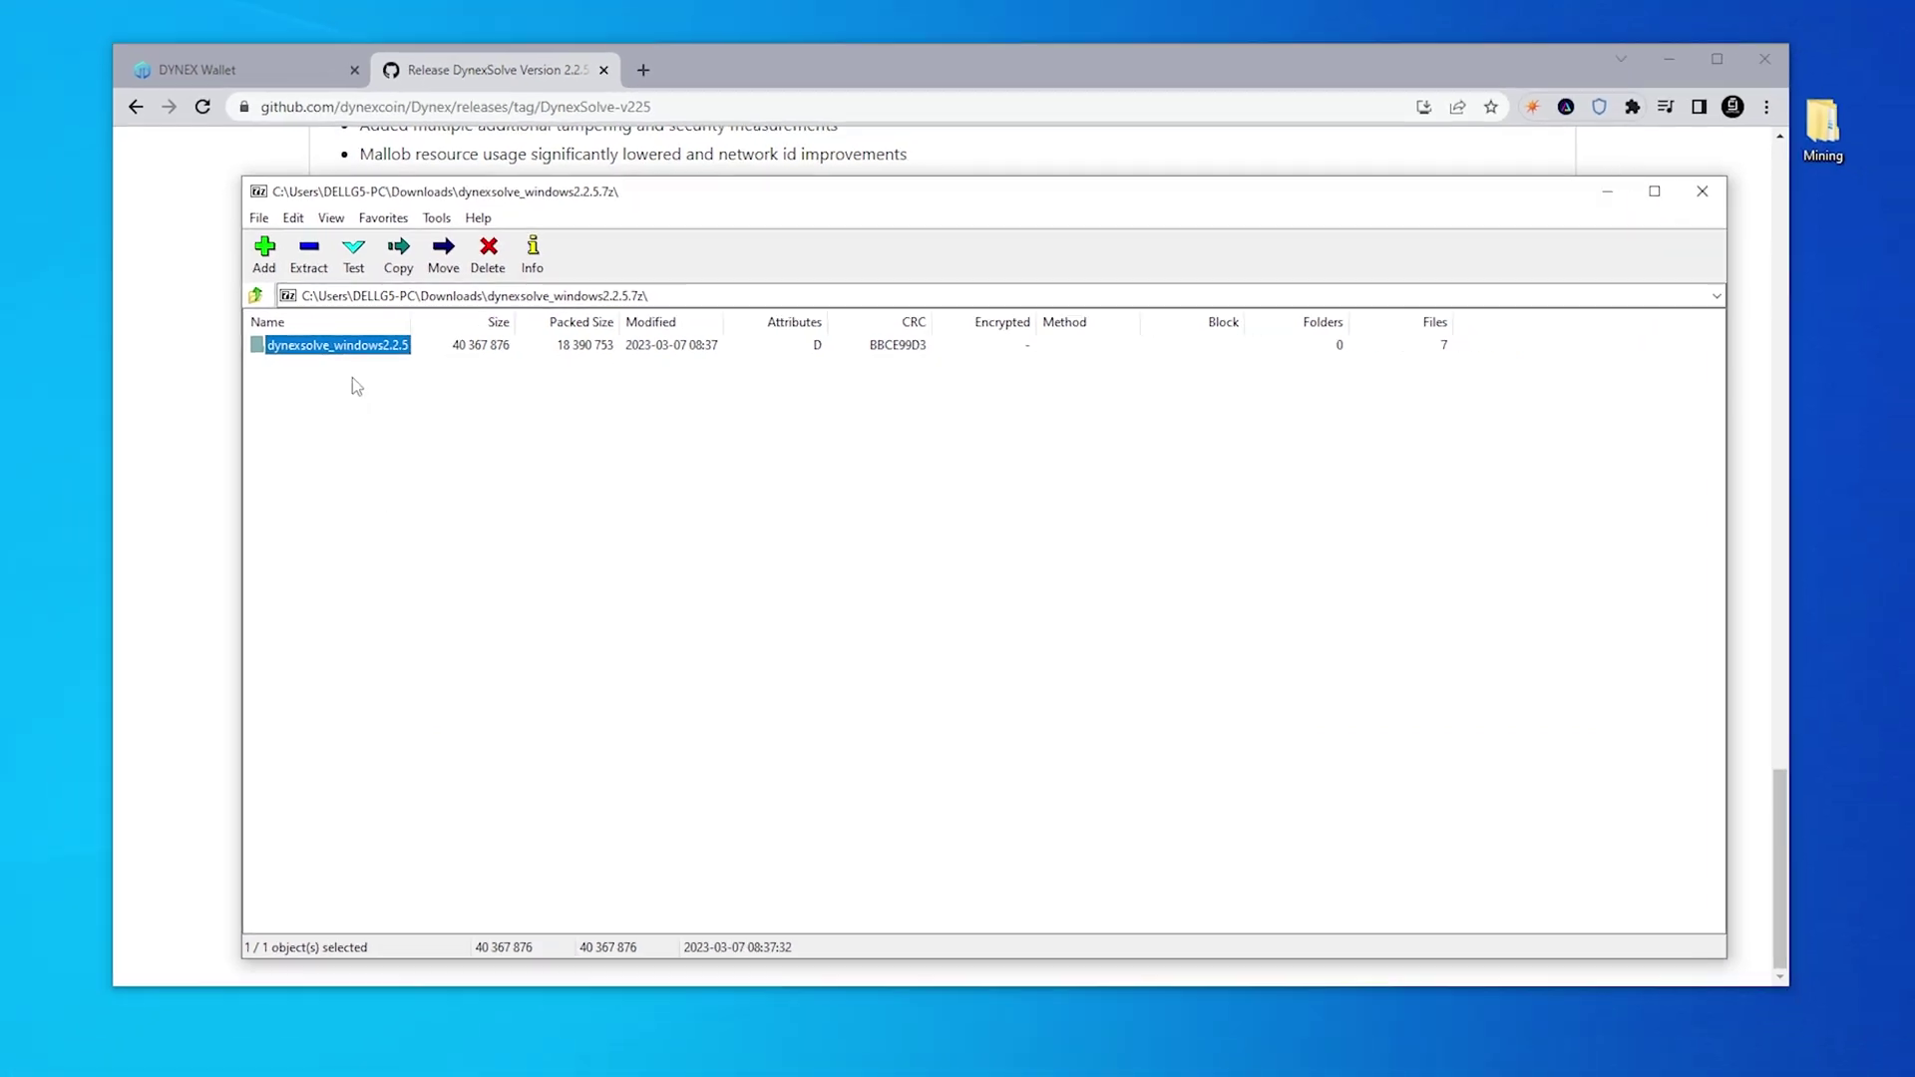
# Copy the dynexsolve_windows2.2.5 folder into the desktop Mining folder, then close 7-Zip and minimize Chrome
pyautogui.moveTo(269, 346); pyautogui.dragTo(1785, 146)
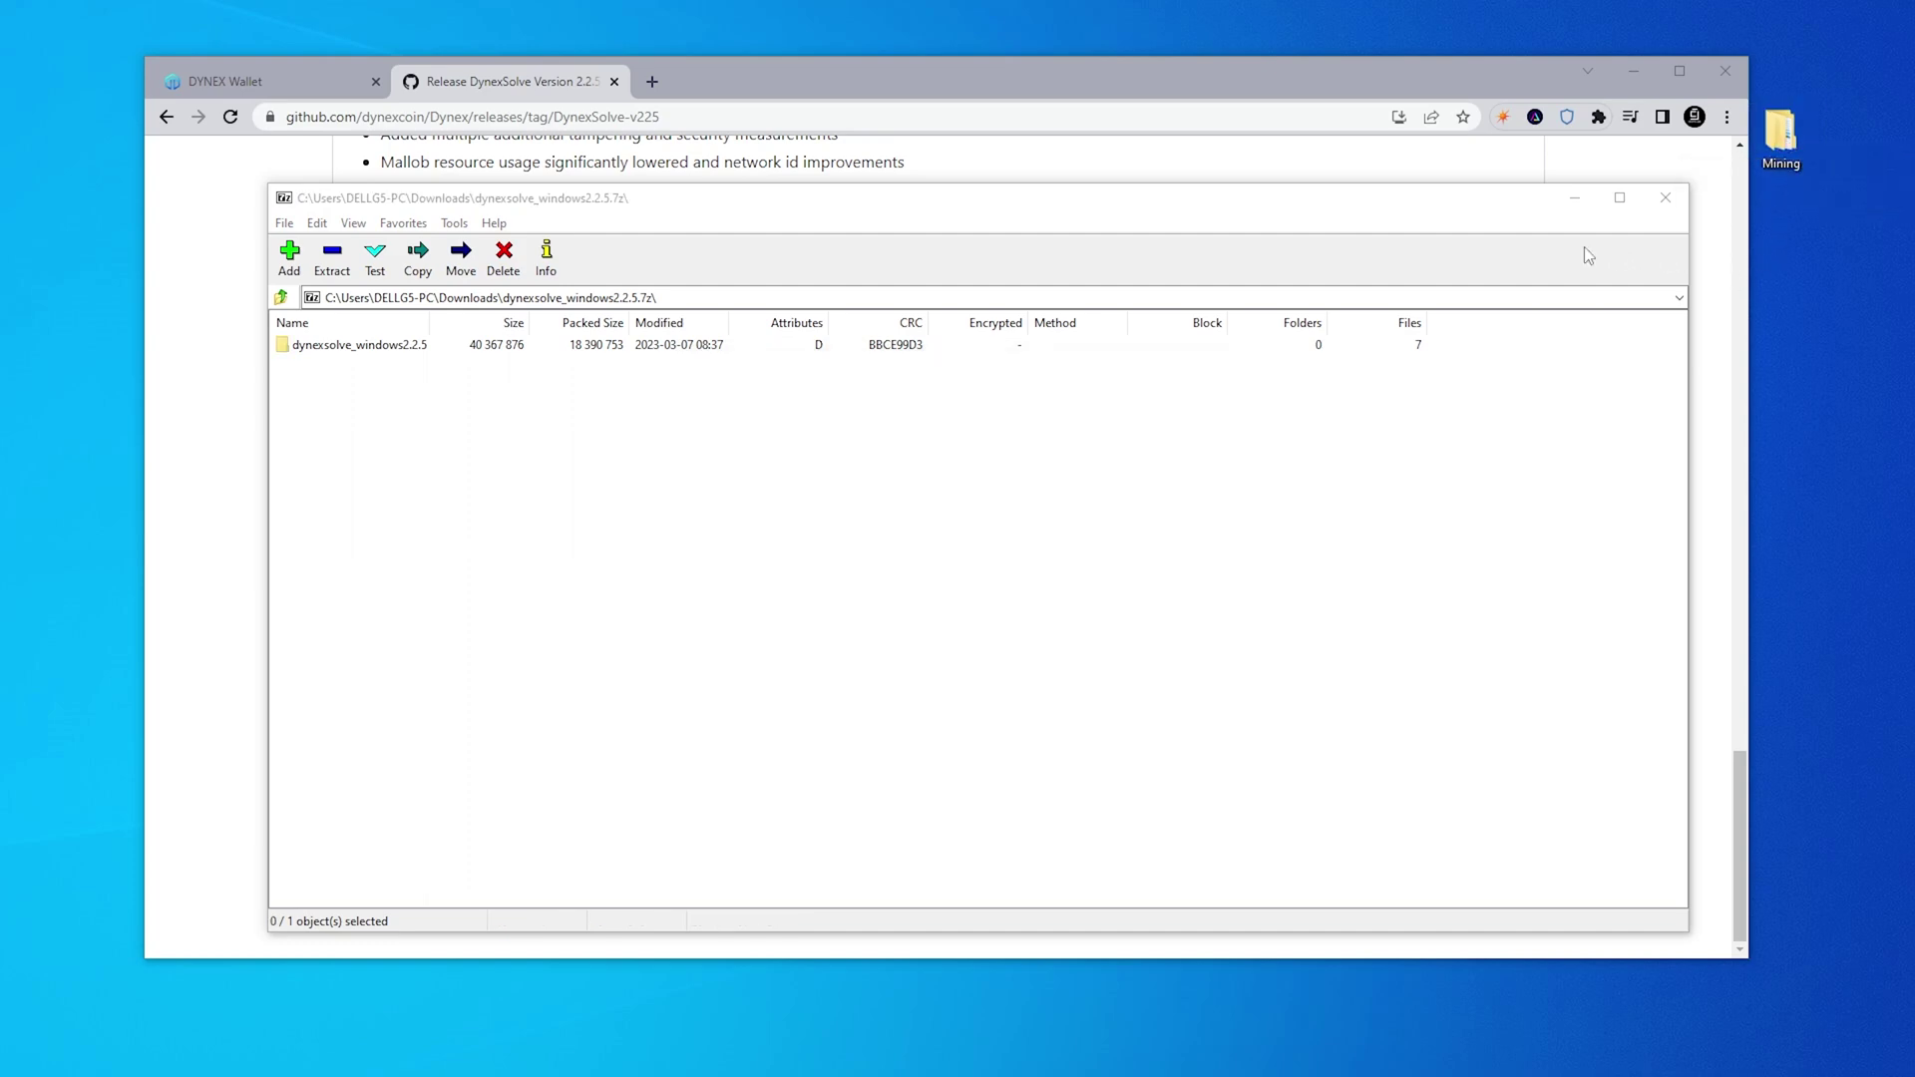
pyautogui.click(1666, 199)
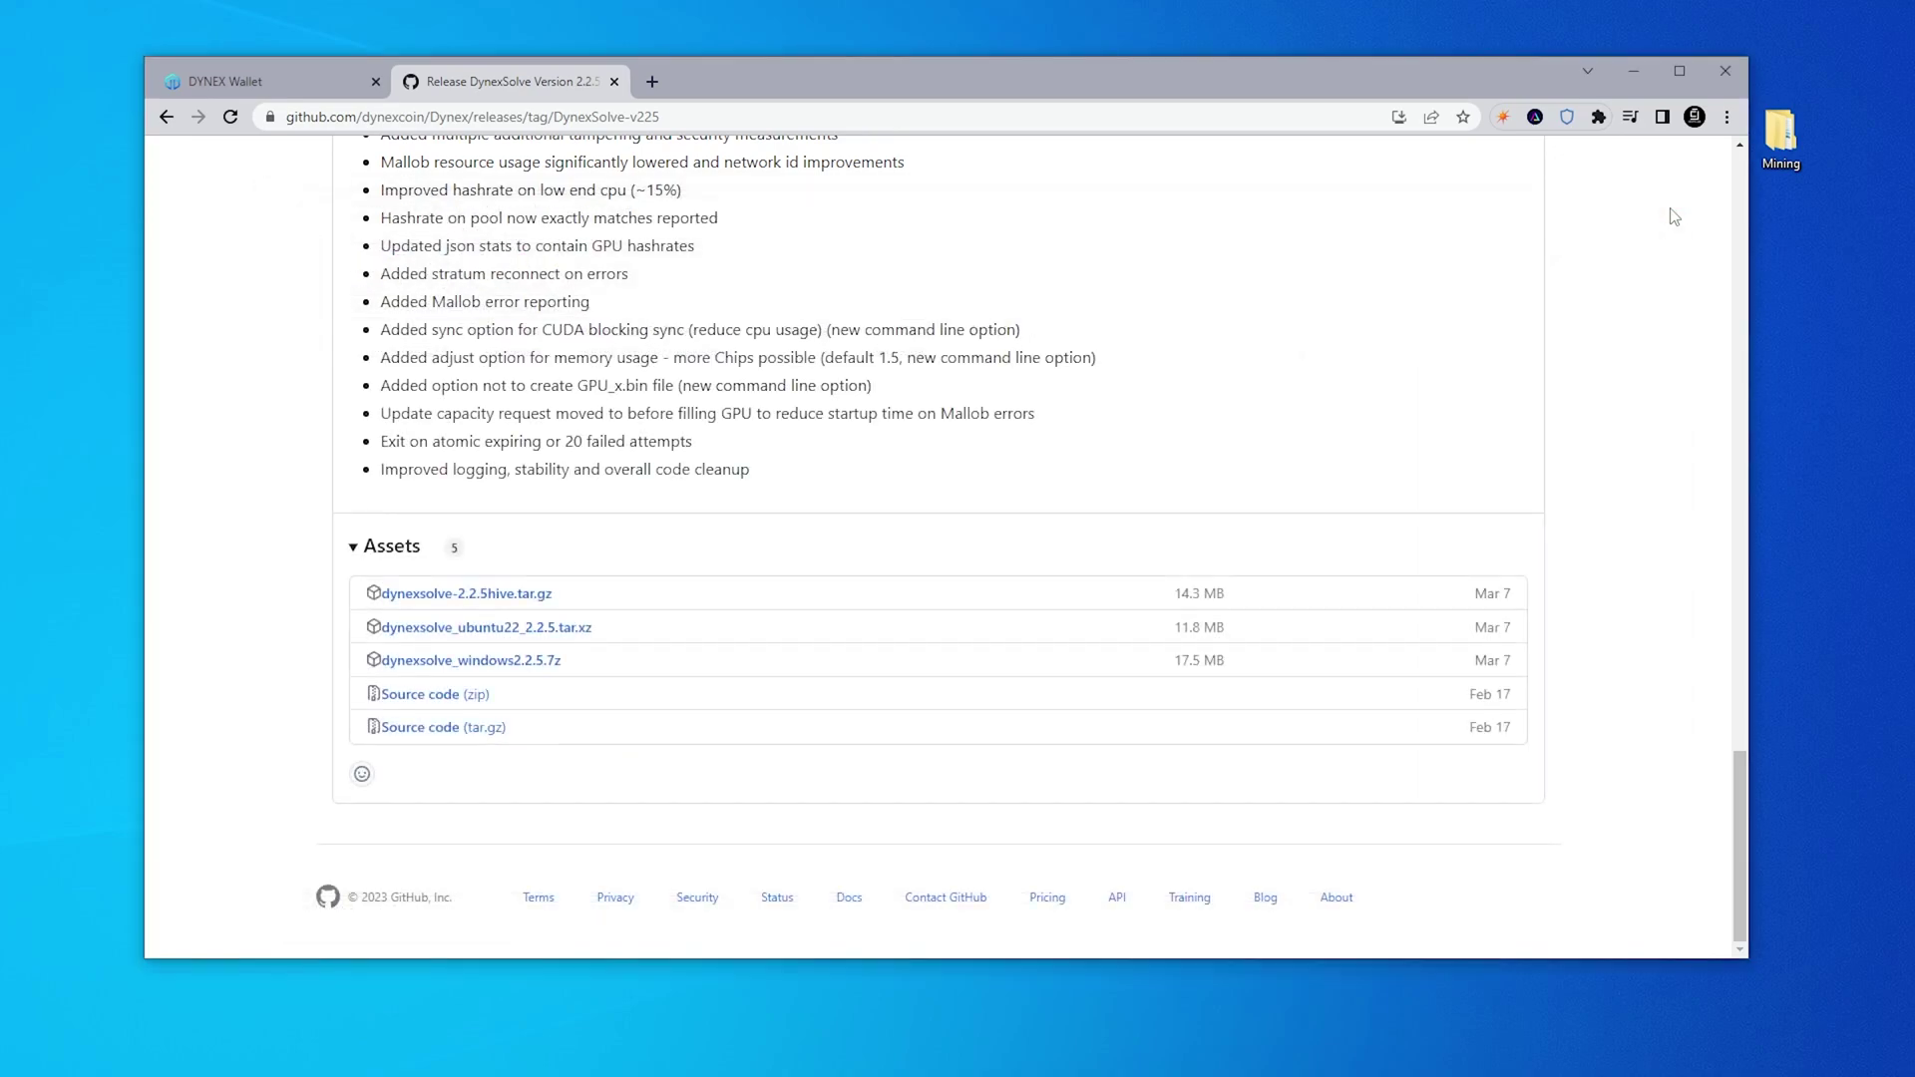
pyautogui.click(1632, 75)
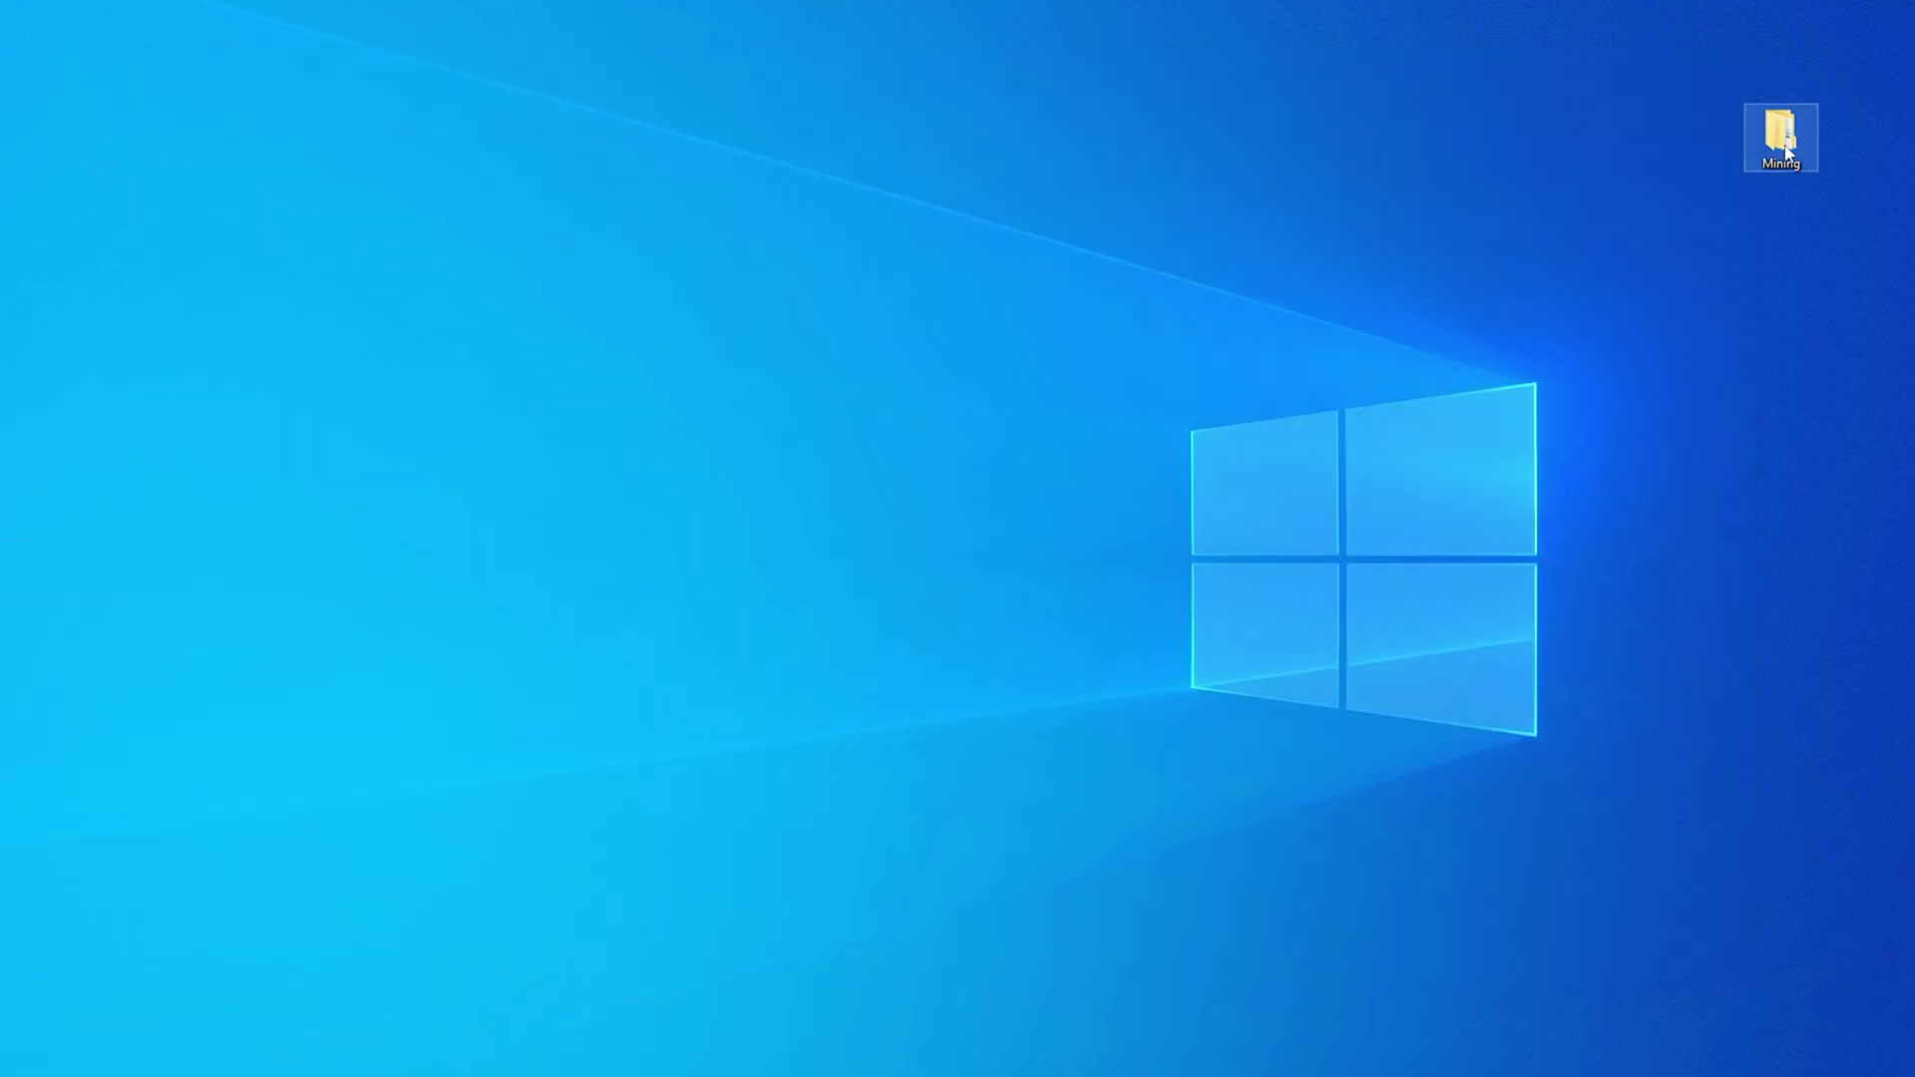
# Browse to Mining > dynexsolve_windows2.2.5 and select DynexSolveVS.225.exe
pyautogui.doubleClick(1785, 150)
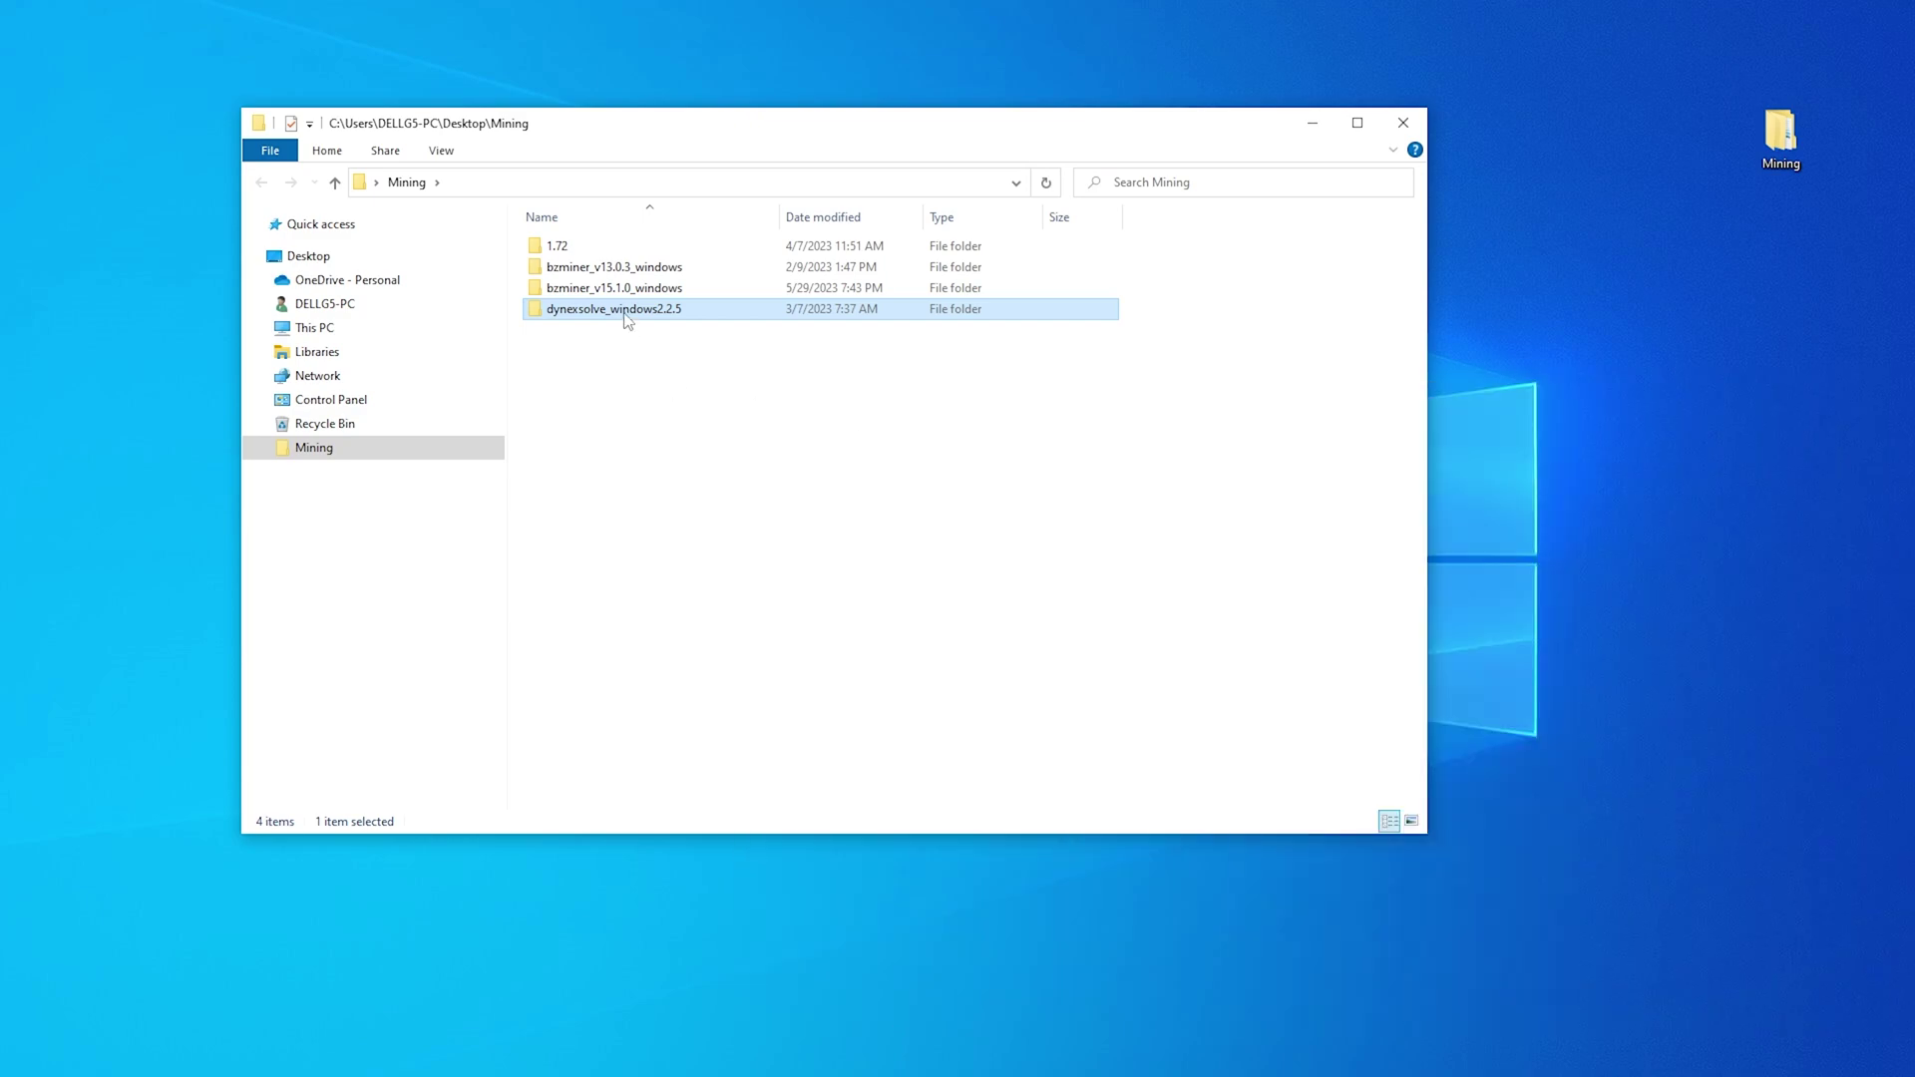
pyautogui.doubleClick(629, 310)
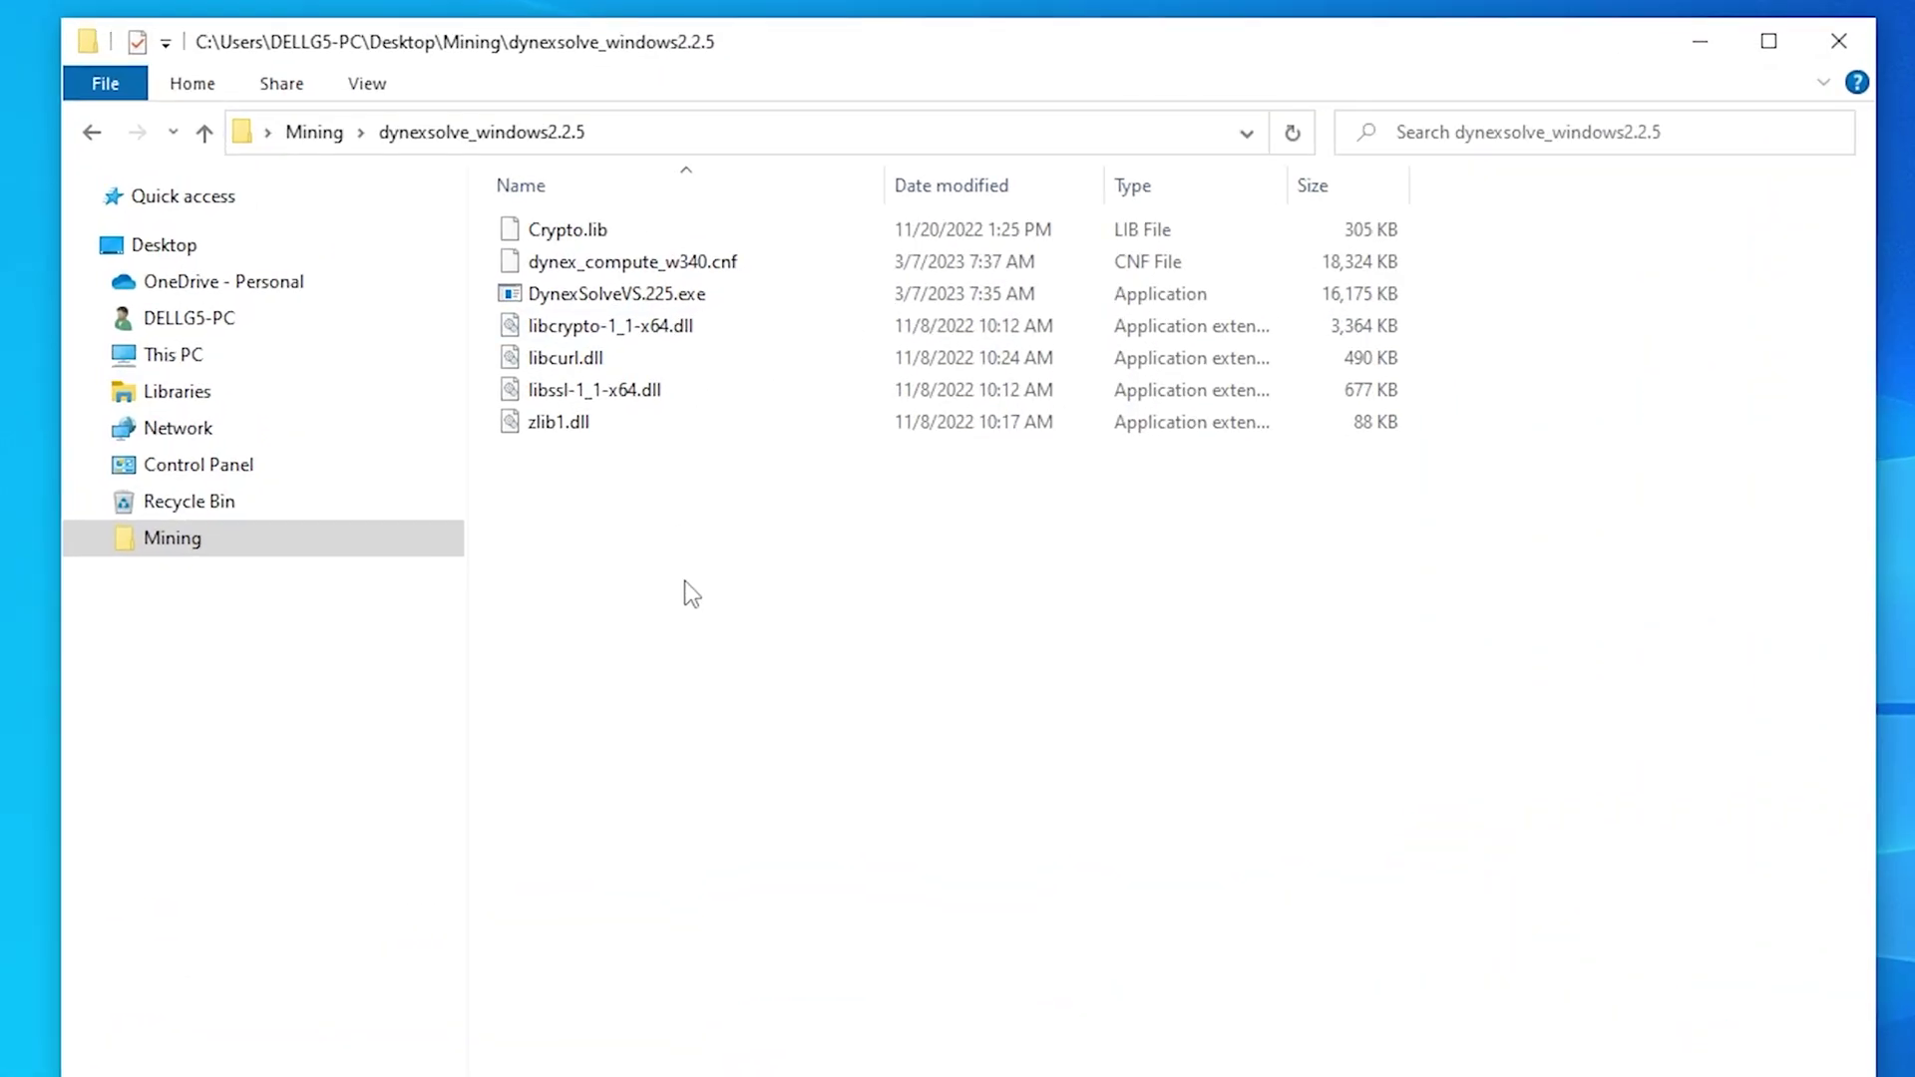
pyautogui.click(605, 294)
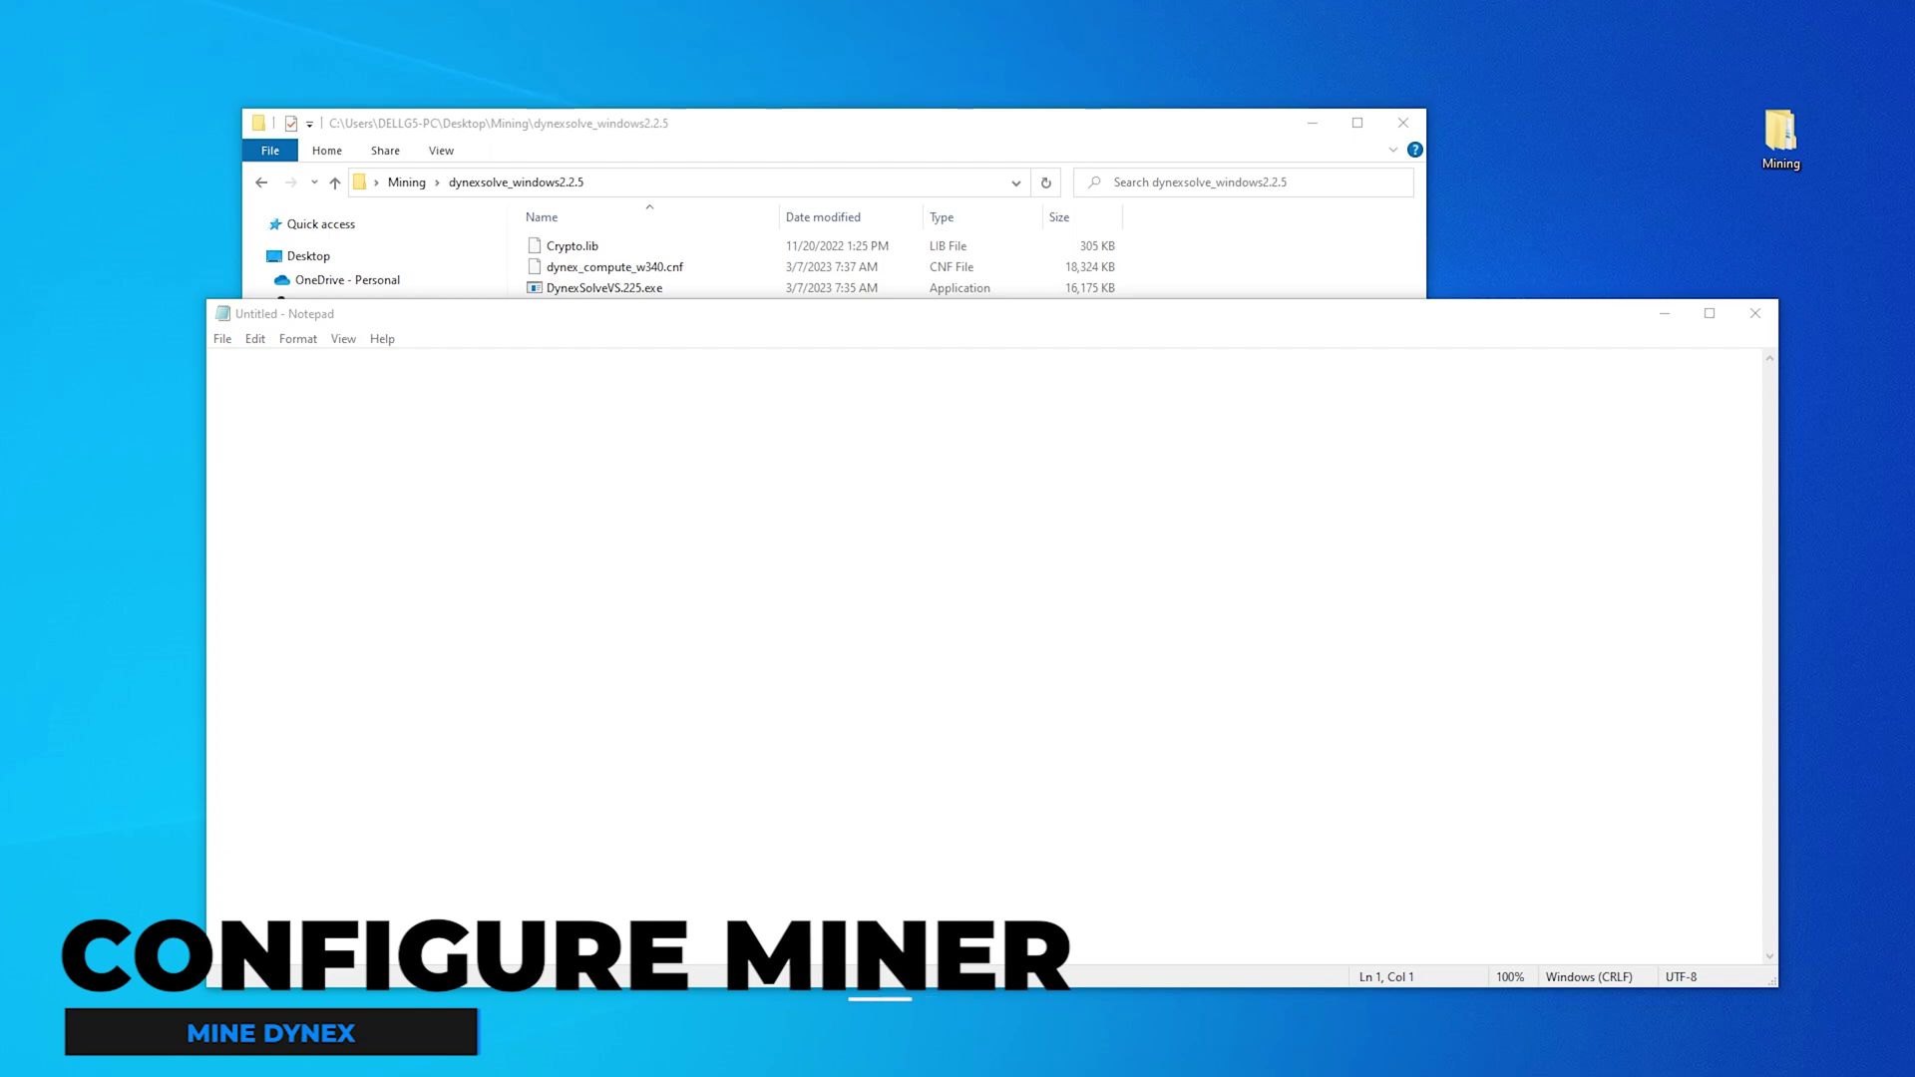
# Paste the mining command into Notepad and replace ./dynexsolve with DynexSolveVS.225.exe
pyautogui.click(475, 449)
pyautogui.hotkey('ctrl', 'v')
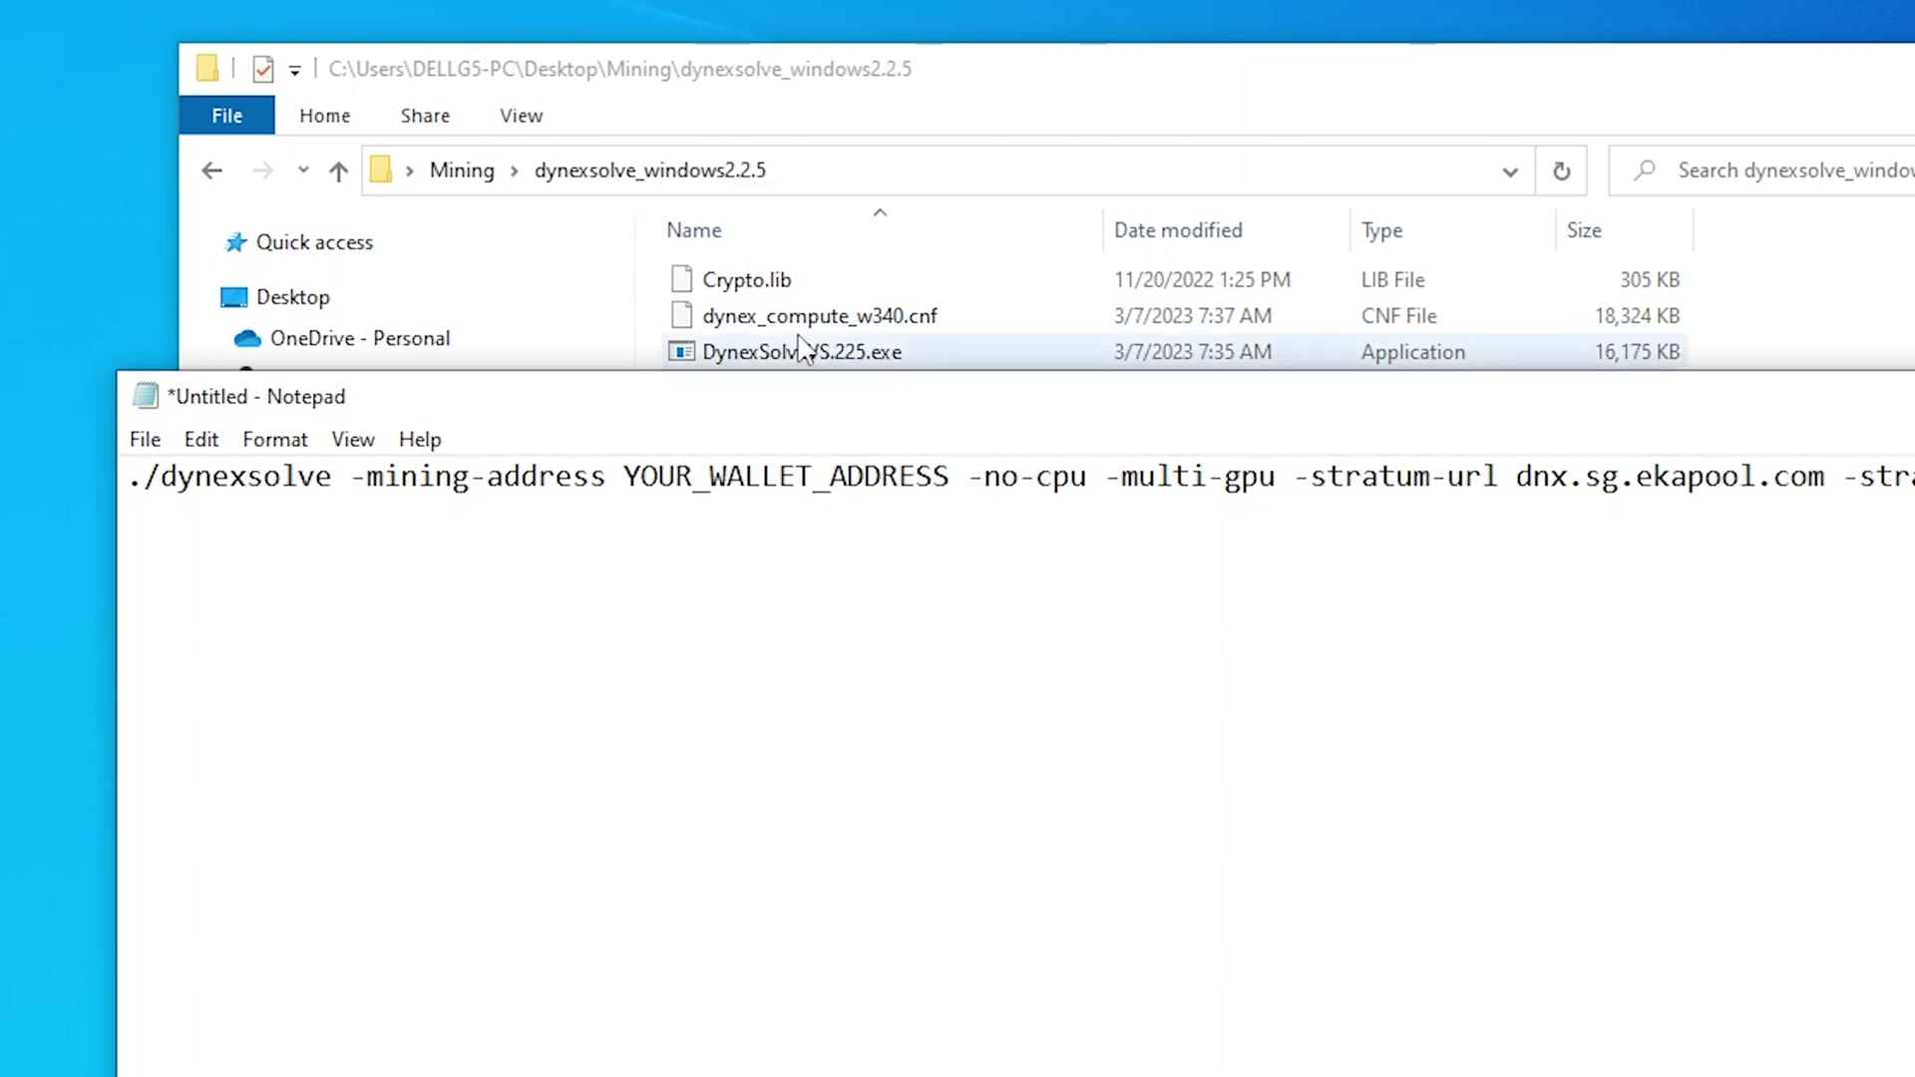
pyautogui.click(864, 108)
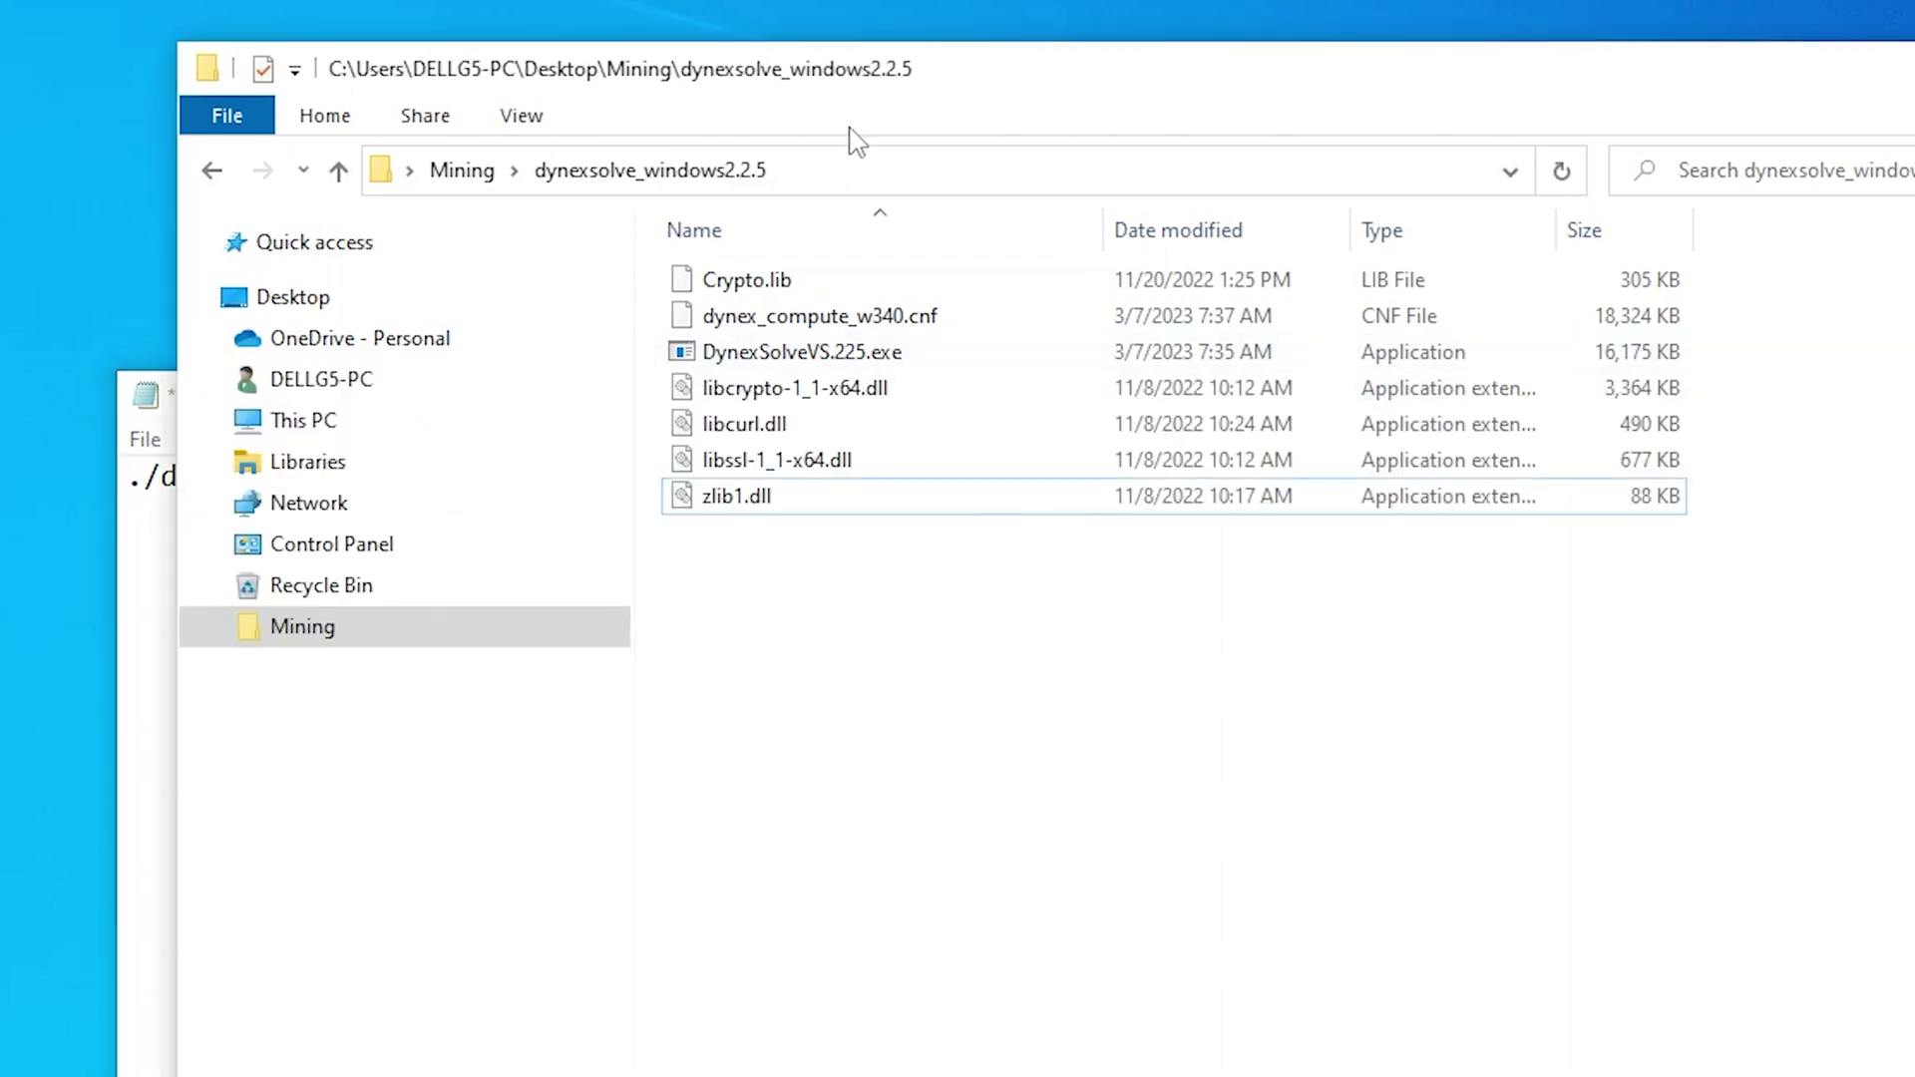
pyautogui.click(780, 357)
pyautogui.click(780, 357)
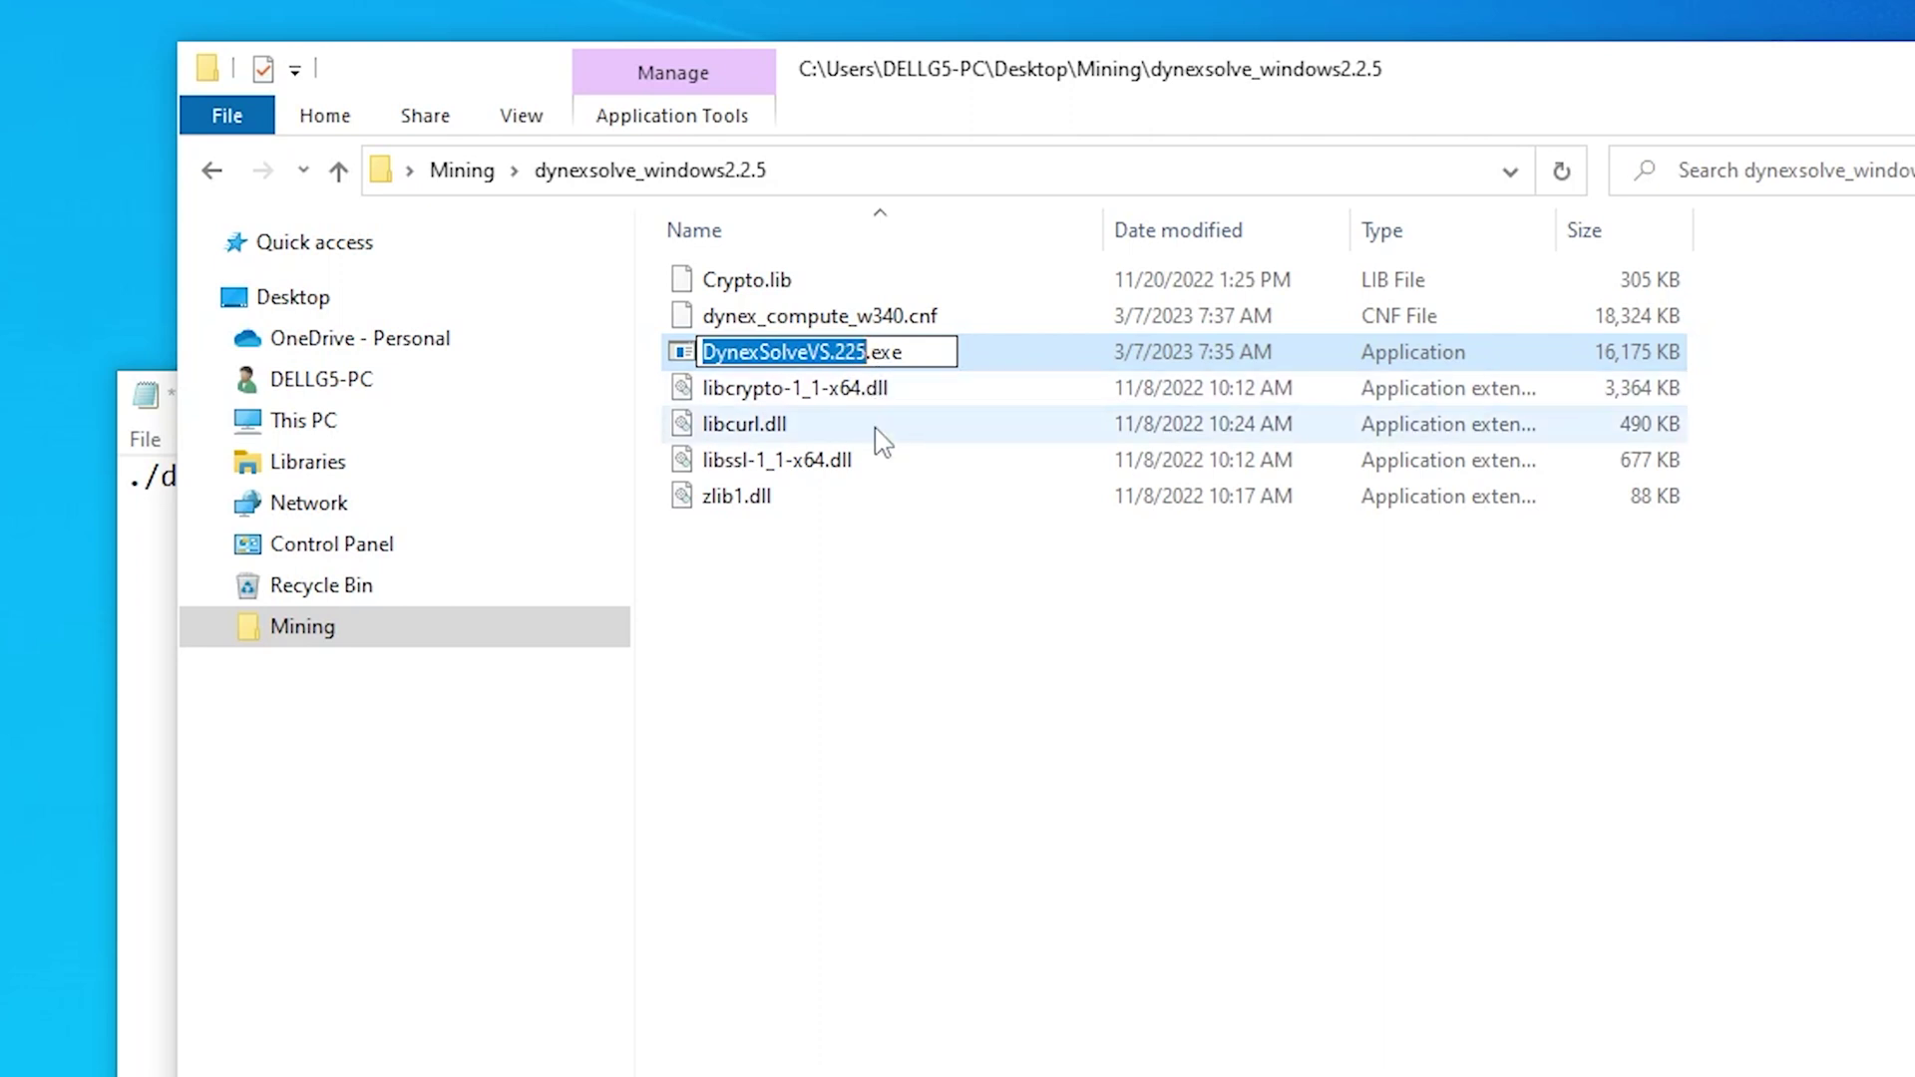
pyautogui.moveTo(932, 350); pyautogui.dragTo(684, 344)
pyautogui.hotkey('ctrl', 'c')
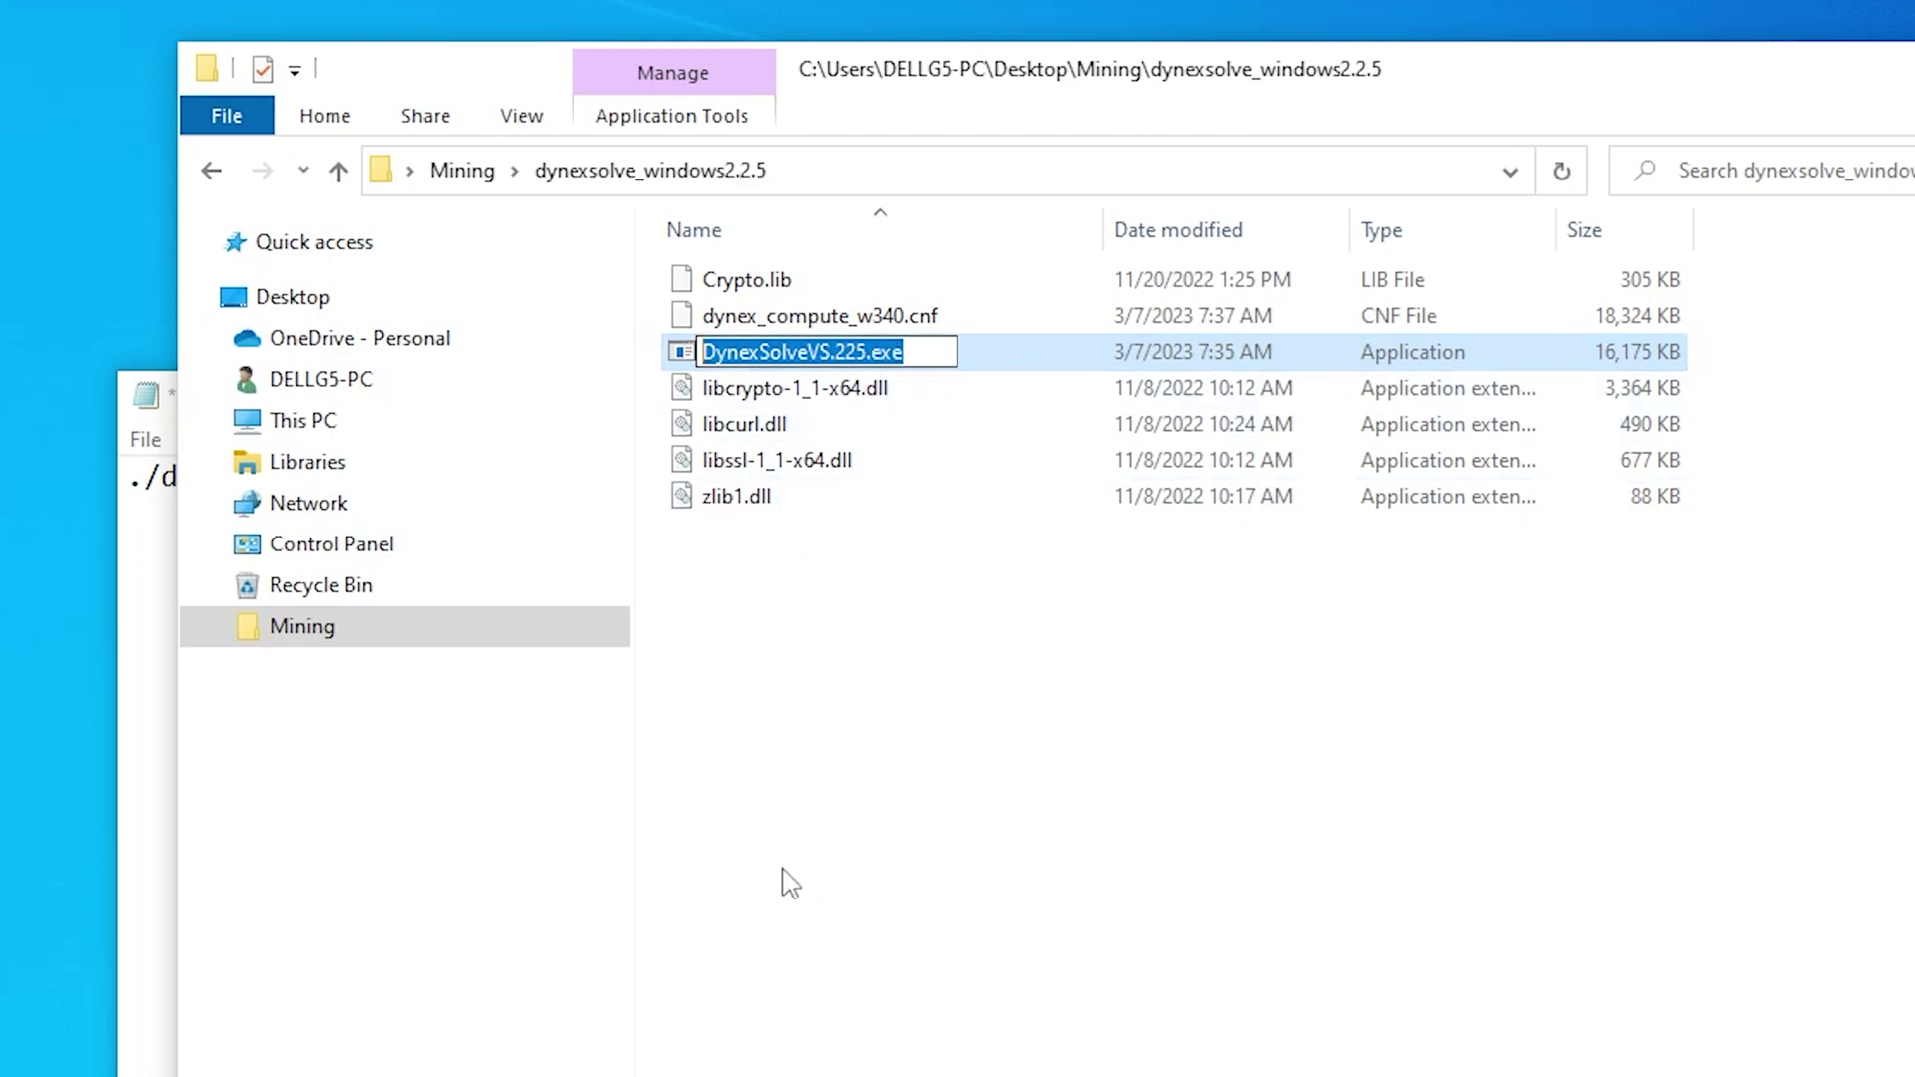
pyautogui.click(147, 399)
pyautogui.moveTo(339, 486); pyautogui.dragTo(128, 486)
pyautogui.hotkey('ctrl', 'v')
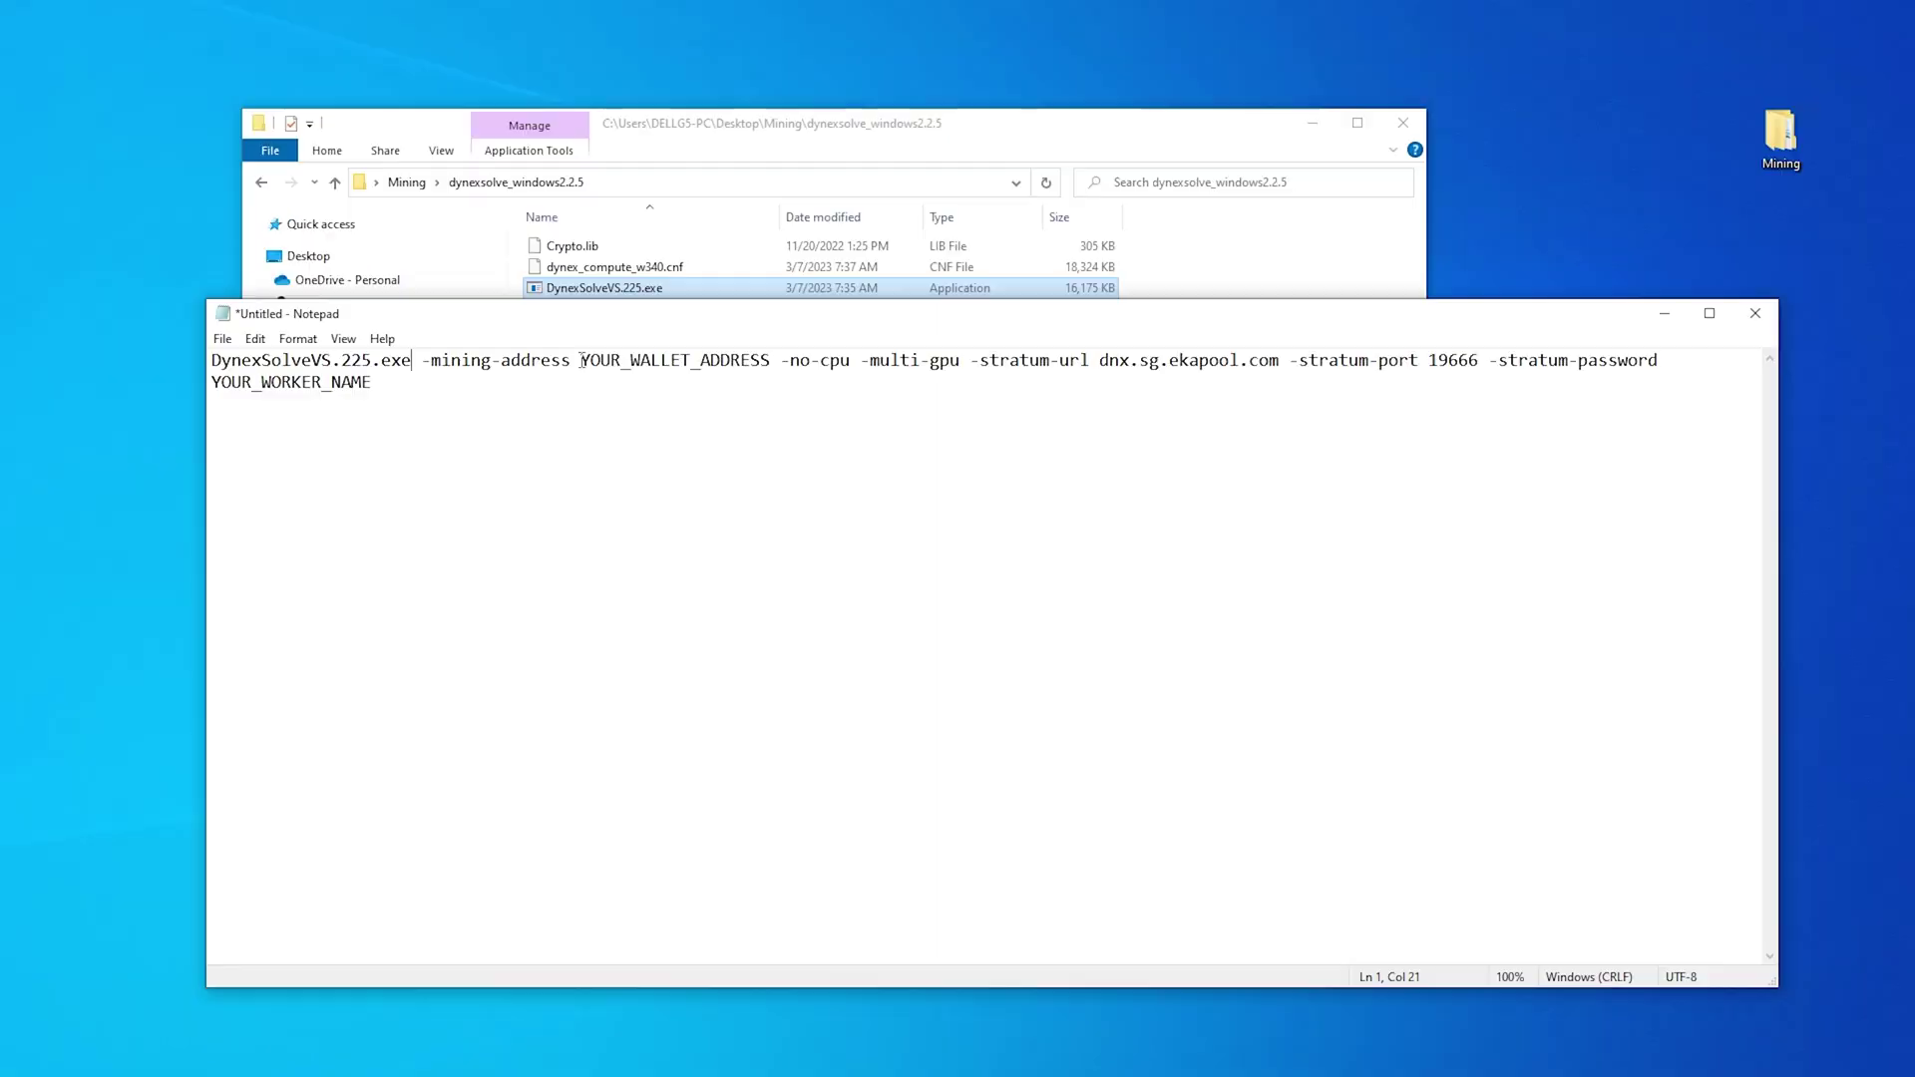
# Select the YOUR_WALLET_ADDRESS placeholder and copy the wallet address from Dynex Wallet
pyautogui.moveTo(470, 251); pyautogui.dragTo(614, 251)
pyautogui.moveTo(705, 357); pyautogui.dragTo(775, 357)
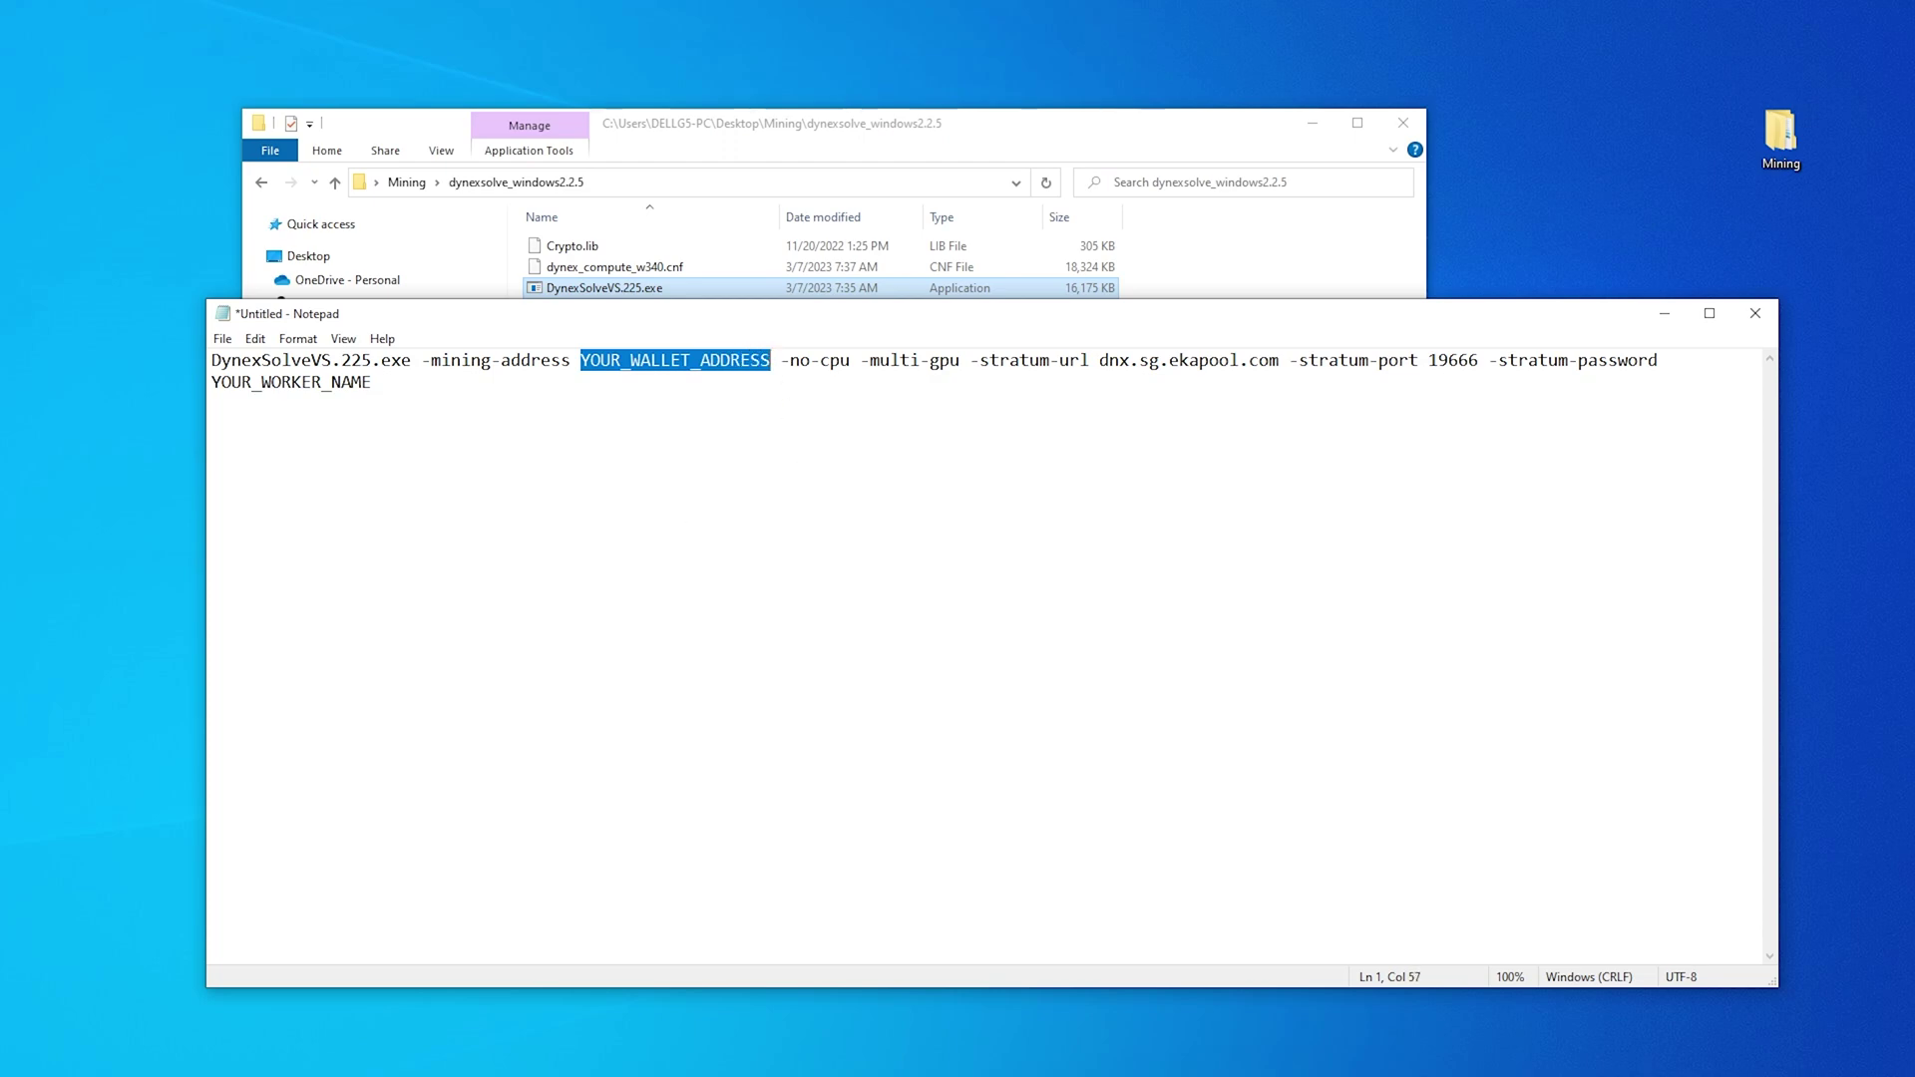
pyautogui.hotkey('alt', 'Tab')
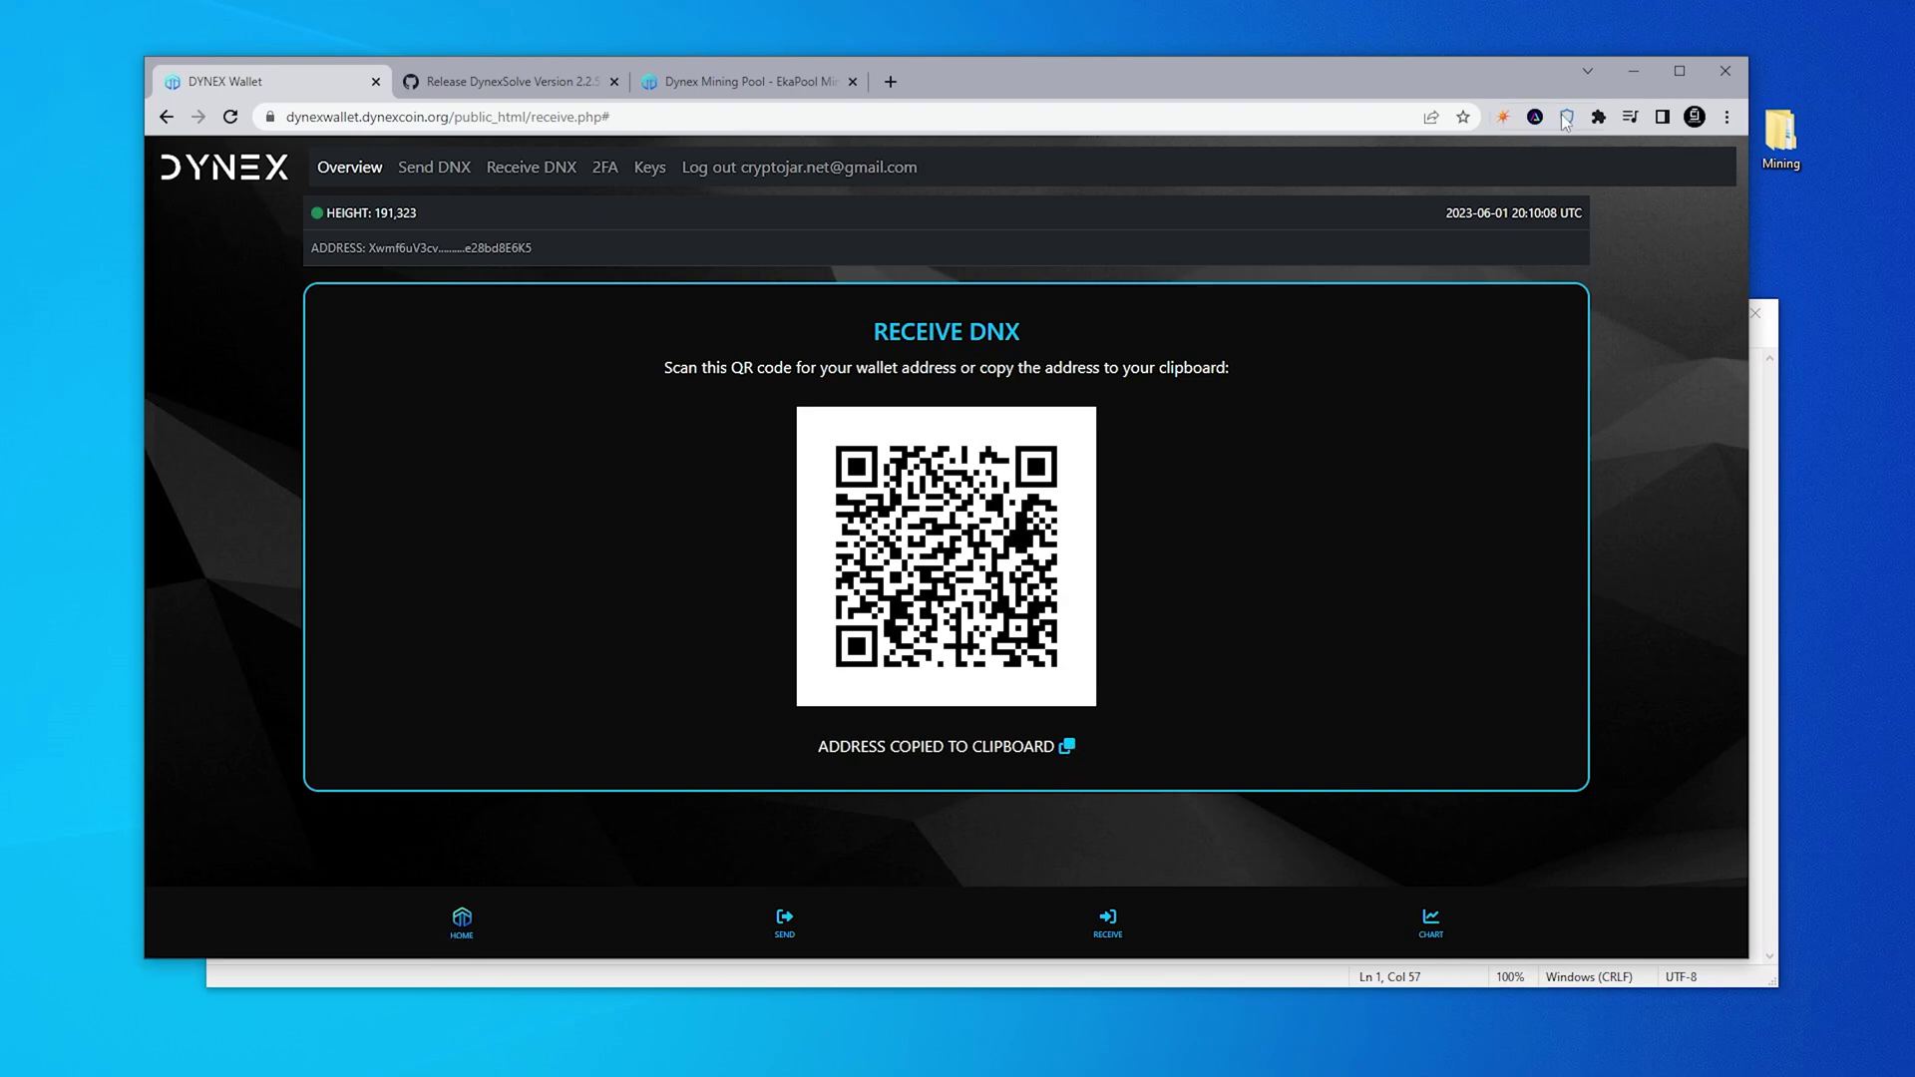
# Paste the wallet address over YOUR_WALLET_ADDRESS, then select the dnx.sg.ekapool.com server
pyautogui.click(1632, 69)
pyautogui.rightClick(699, 357)
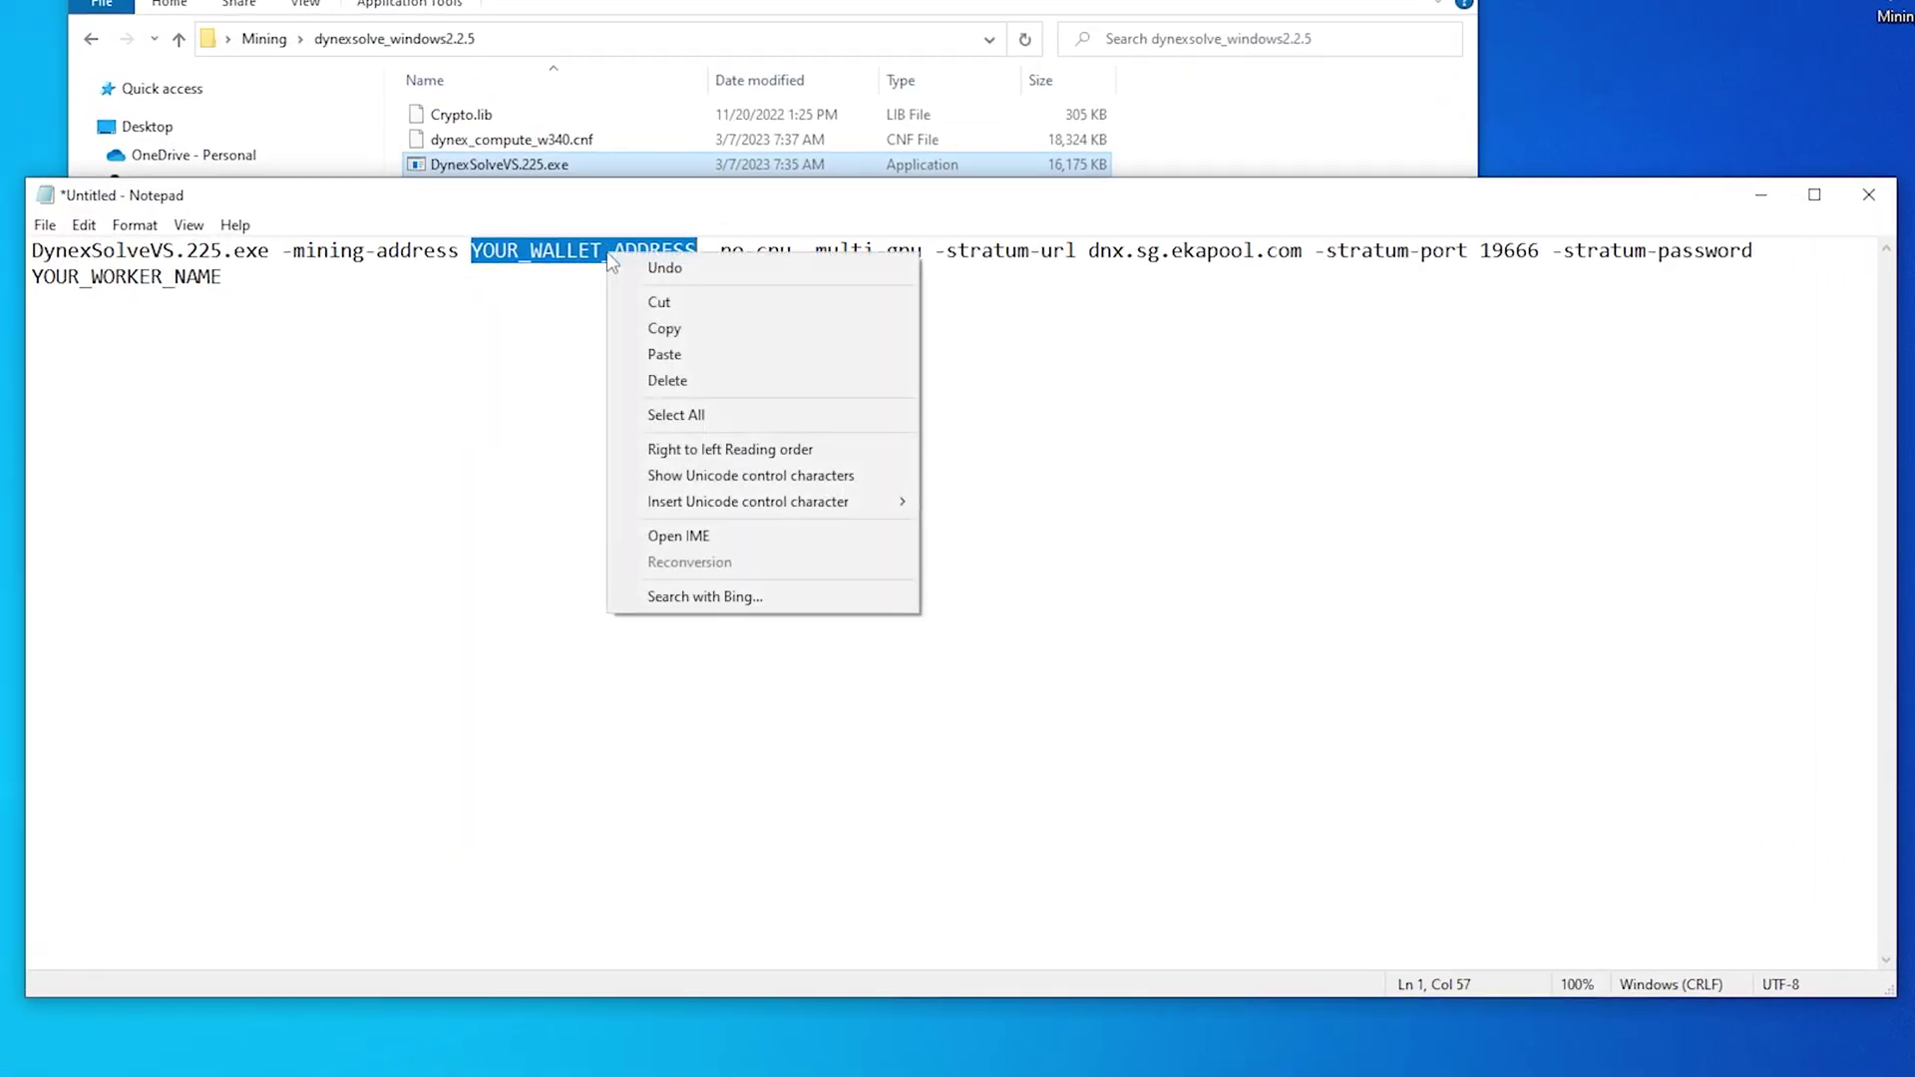
pyautogui.click(663, 354)
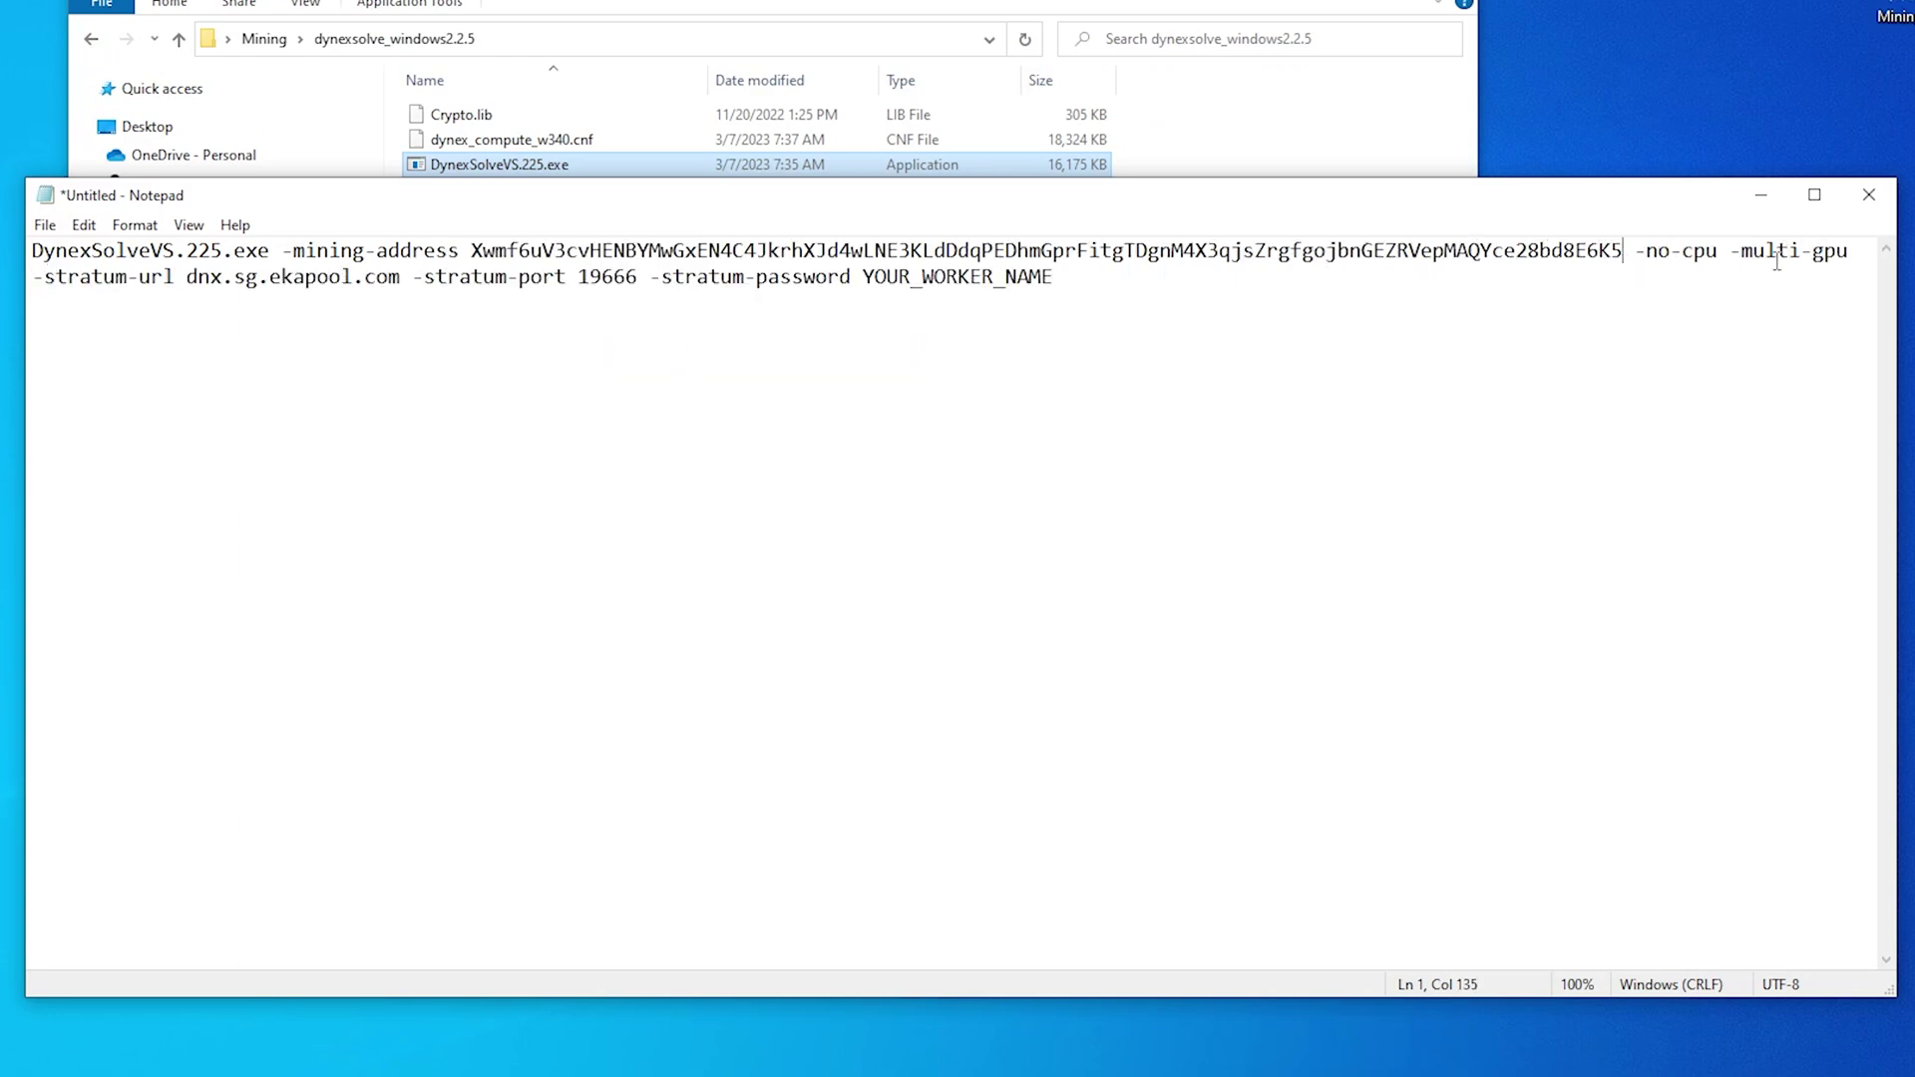
pyautogui.moveTo(188, 281); pyautogui.dragTo(402, 280)
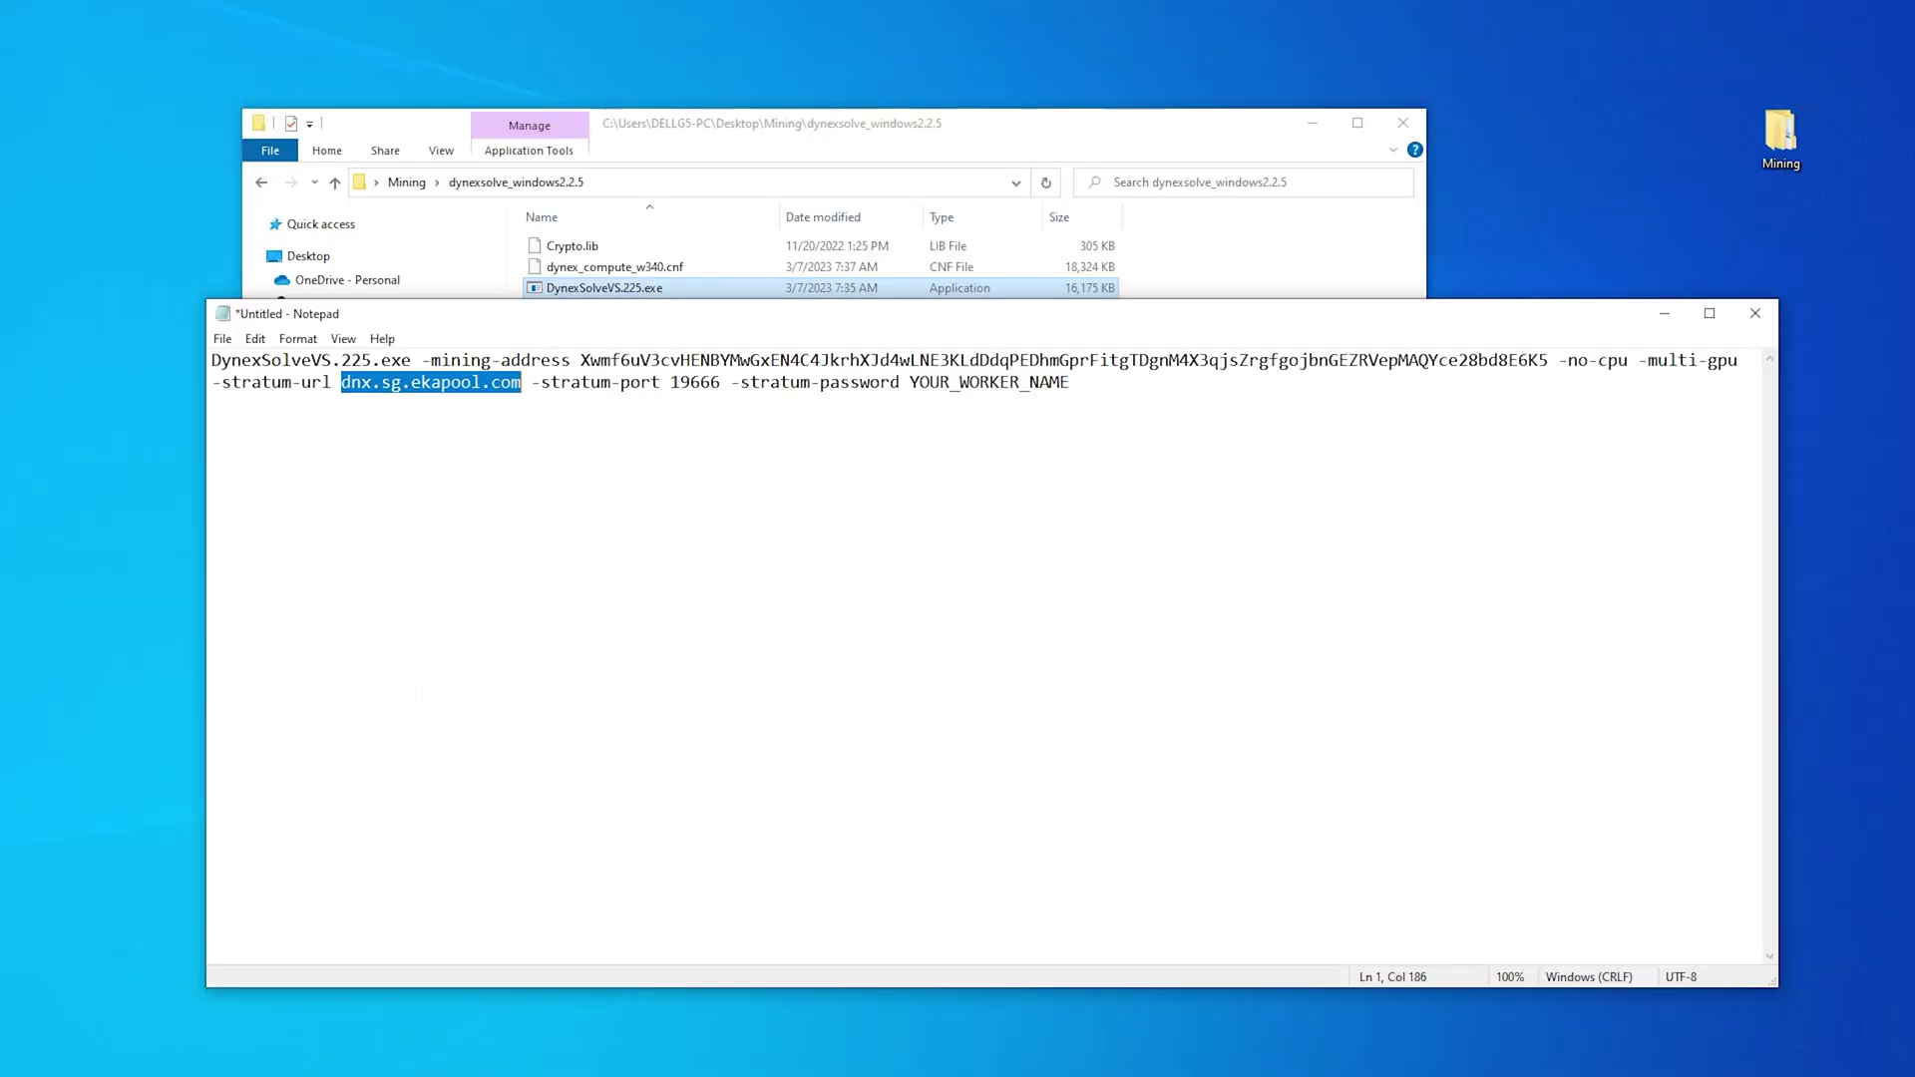
# Replace dnx.sg.ekapool.com with dnx.ca.ekapool.com copied from EkaPool's Getting Started page
pyautogui.hotkey('alt', 'Tab')
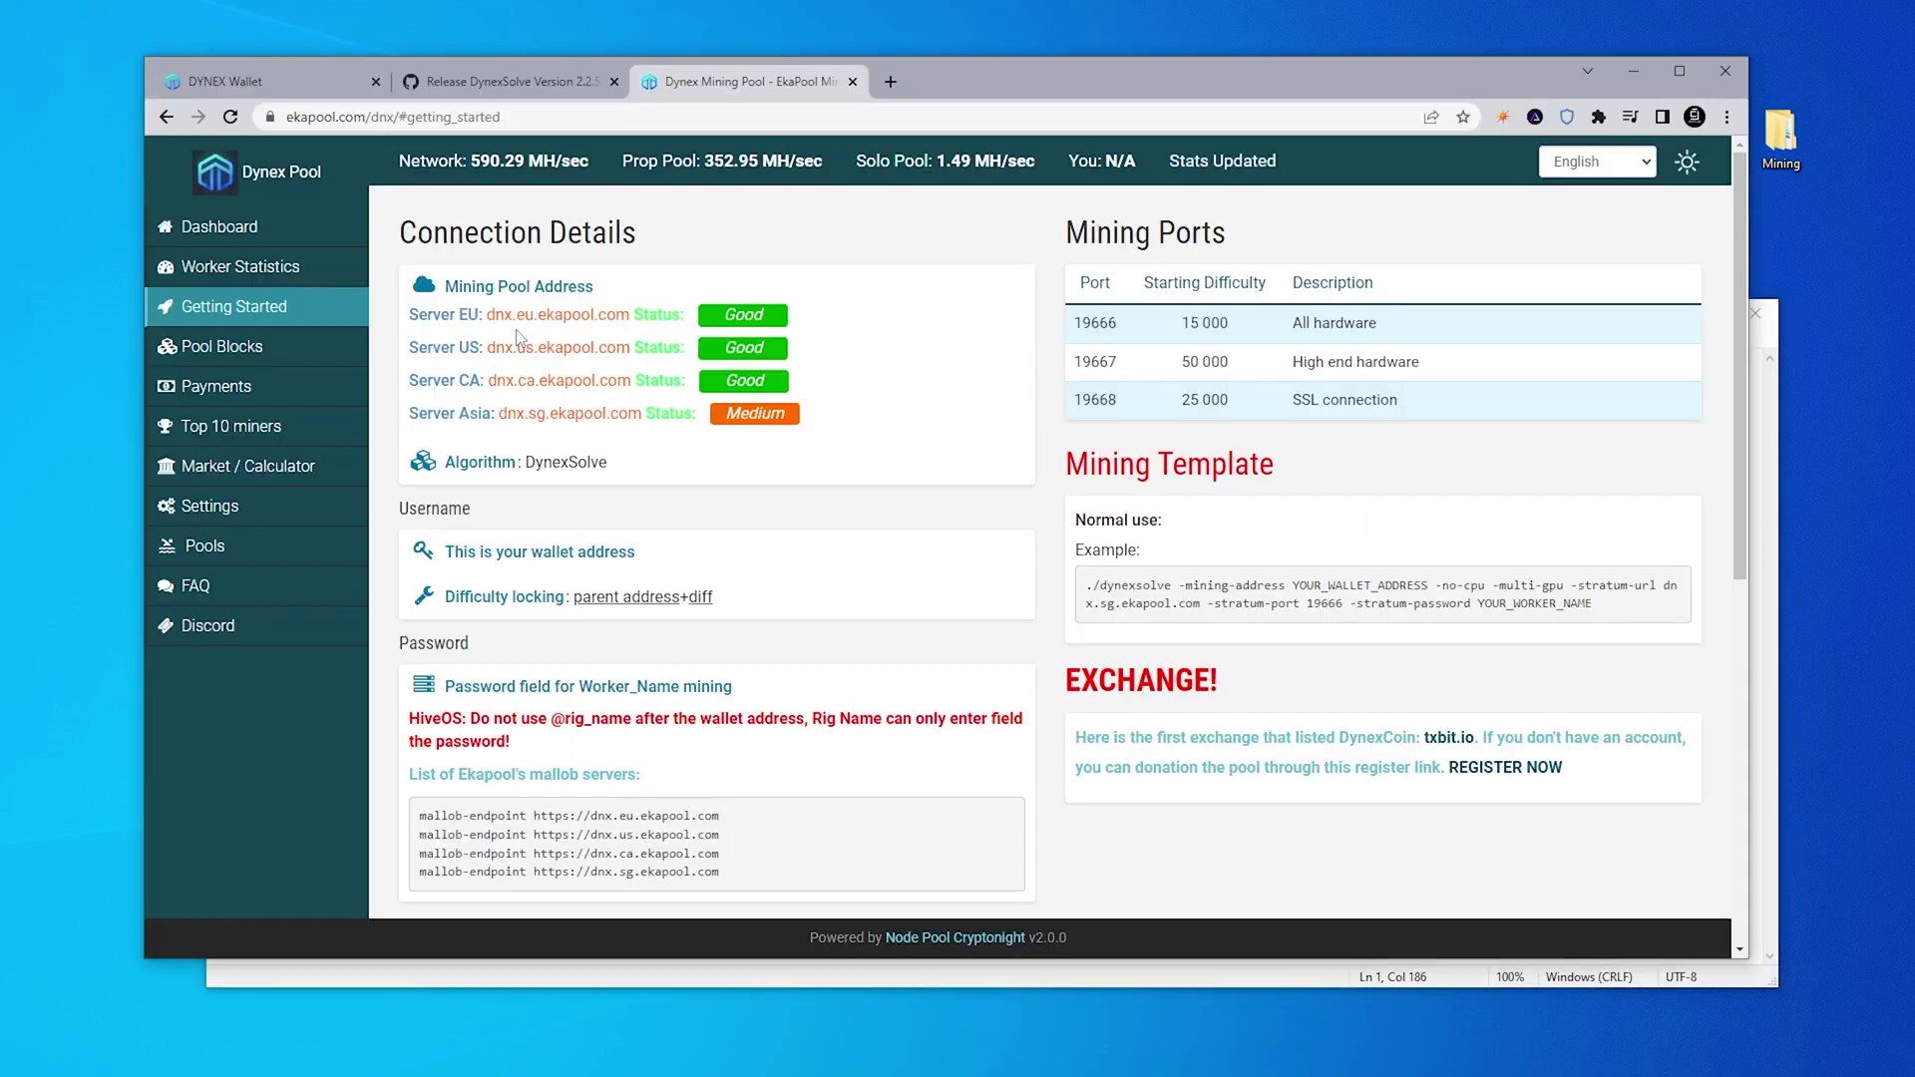
pyautogui.moveTo(490, 380); pyautogui.dragTo(632, 382)
pyautogui.hotkey('ctrl', 'c')
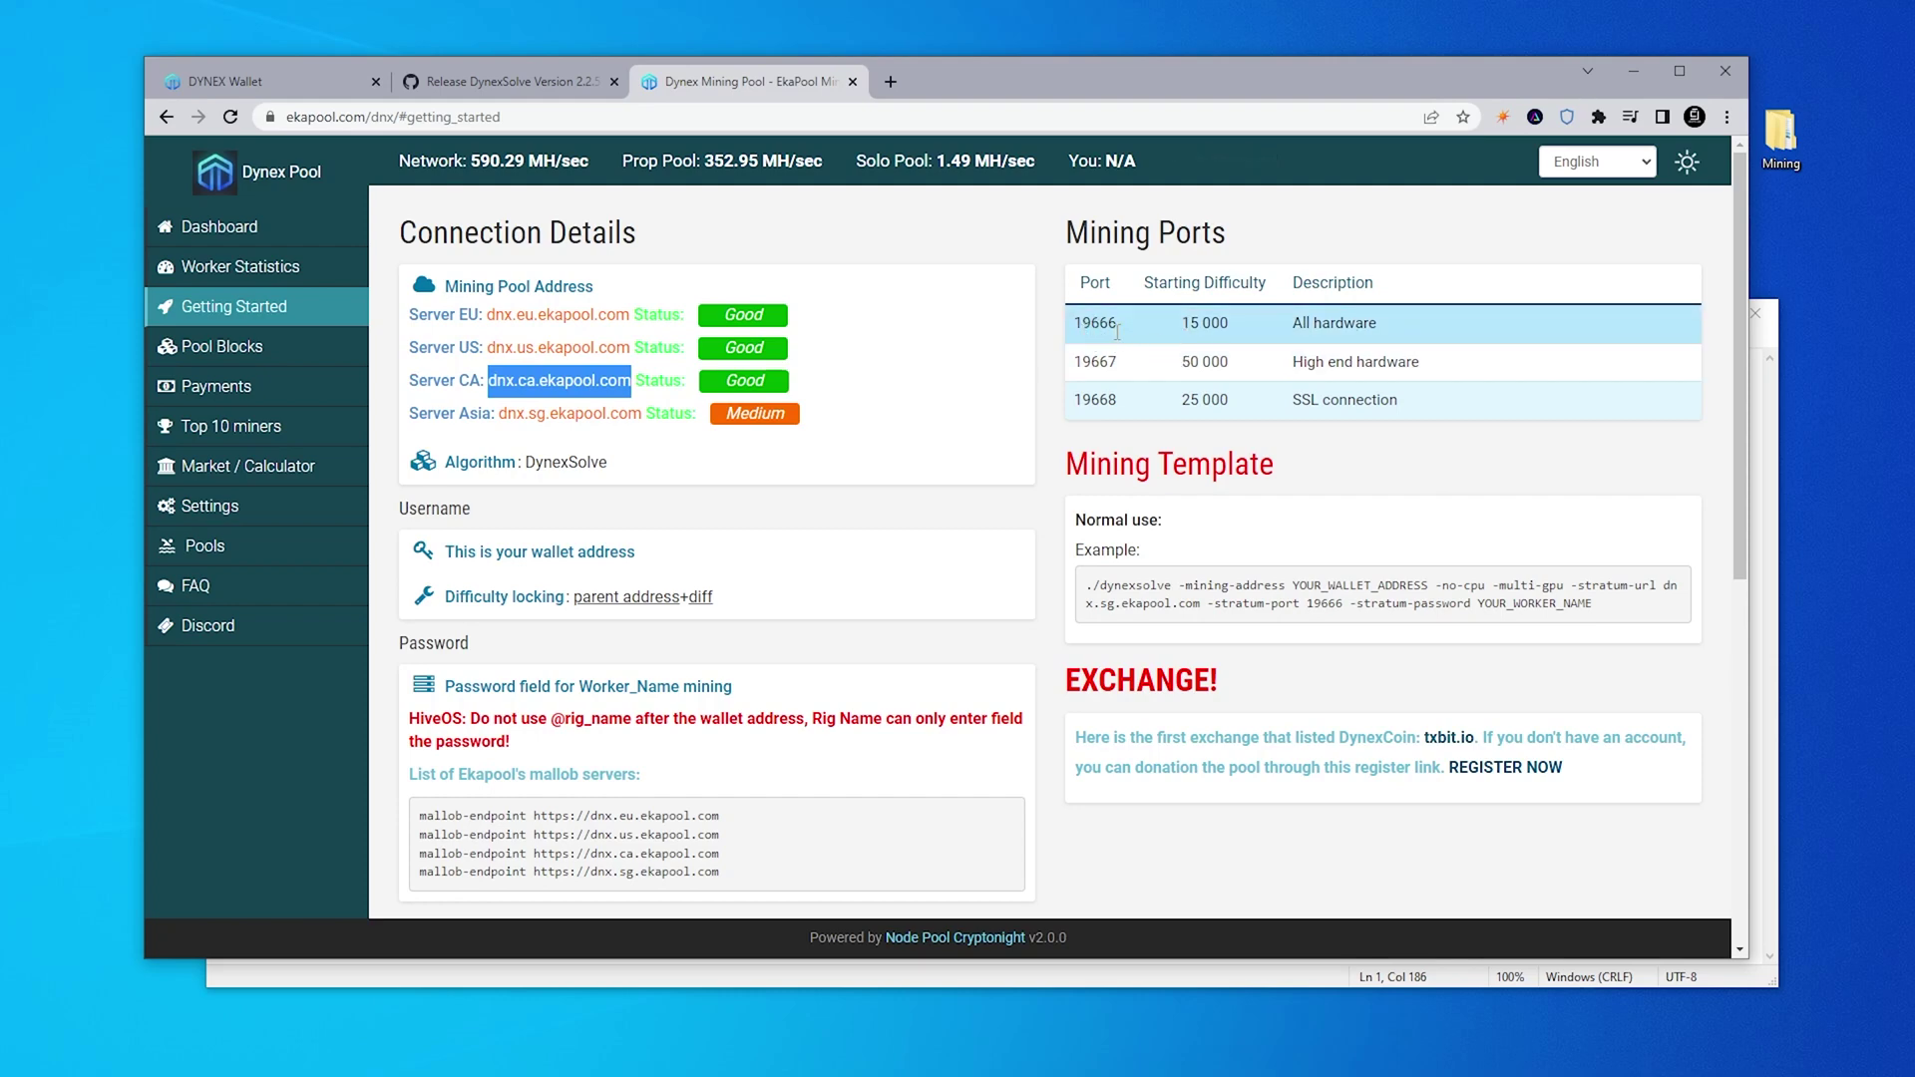
pyautogui.click(1630, 68)
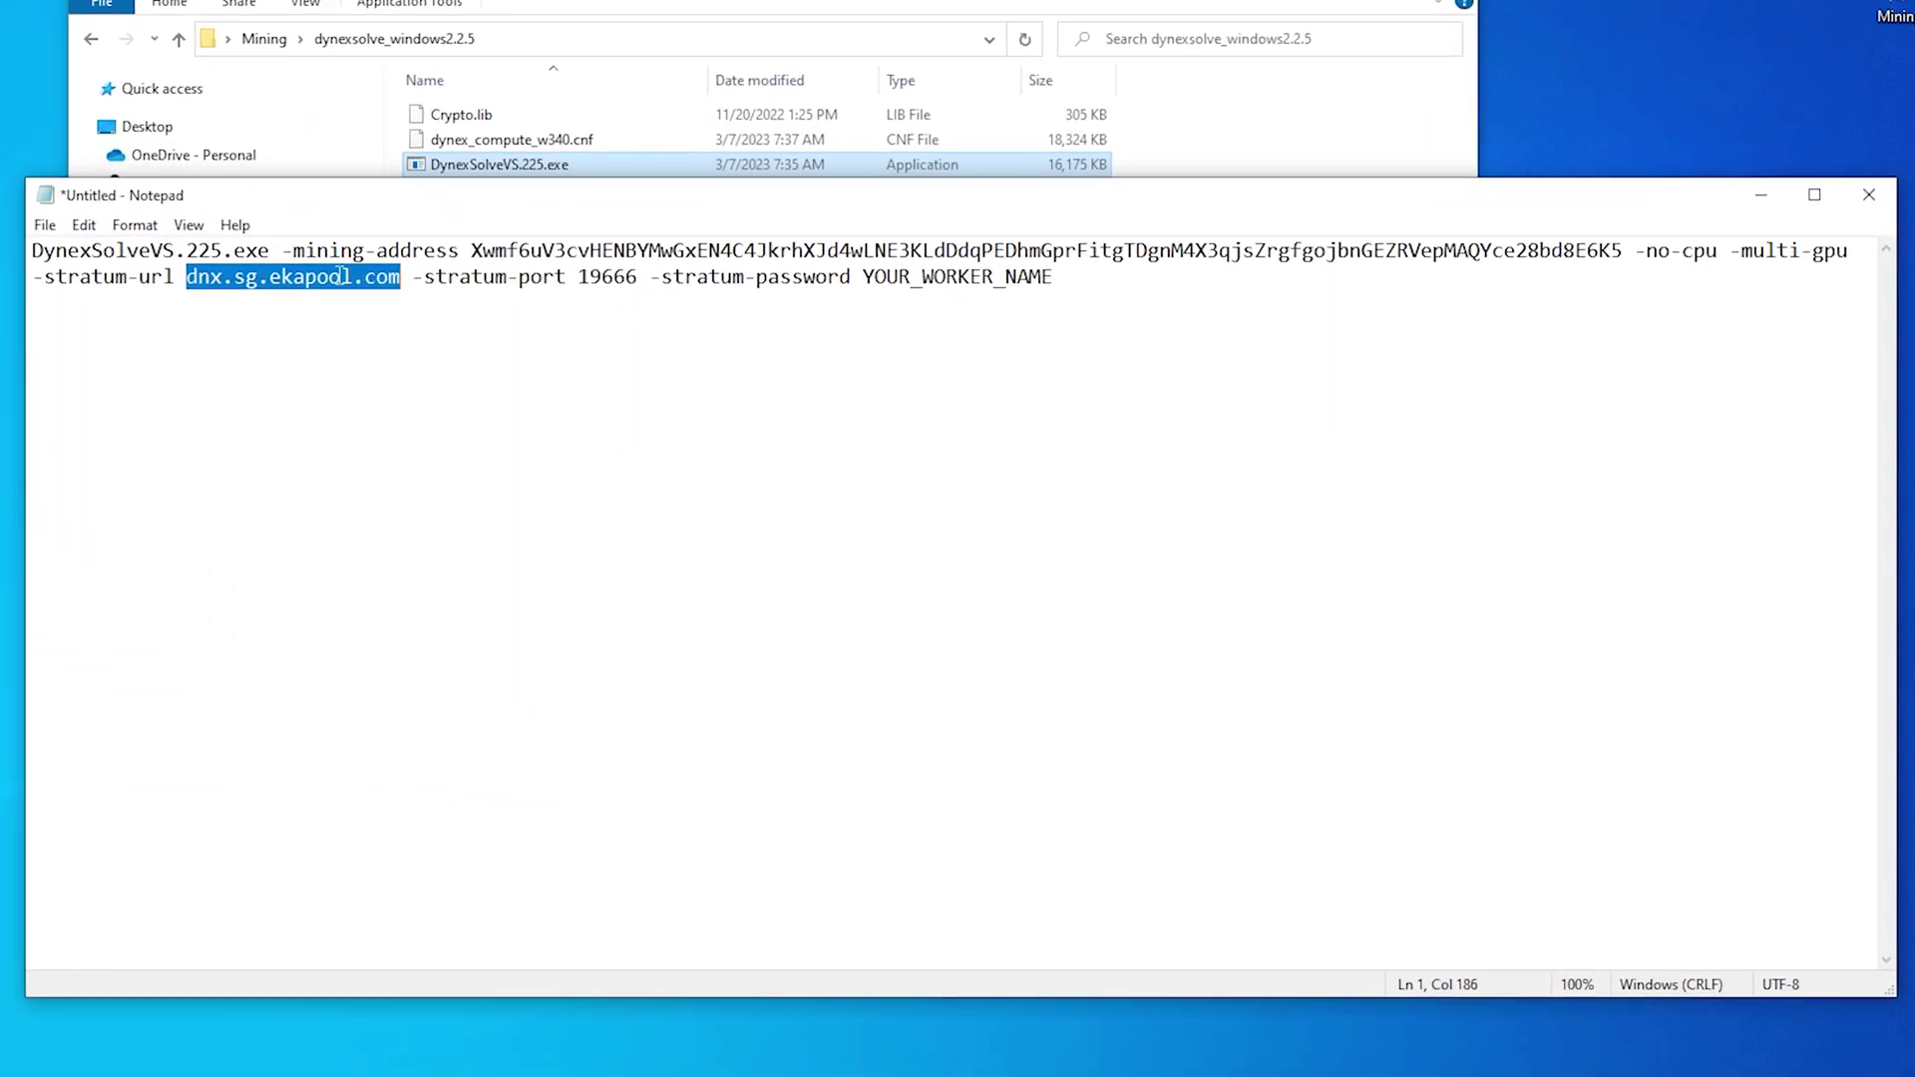
pyautogui.rightClick(341, 277)
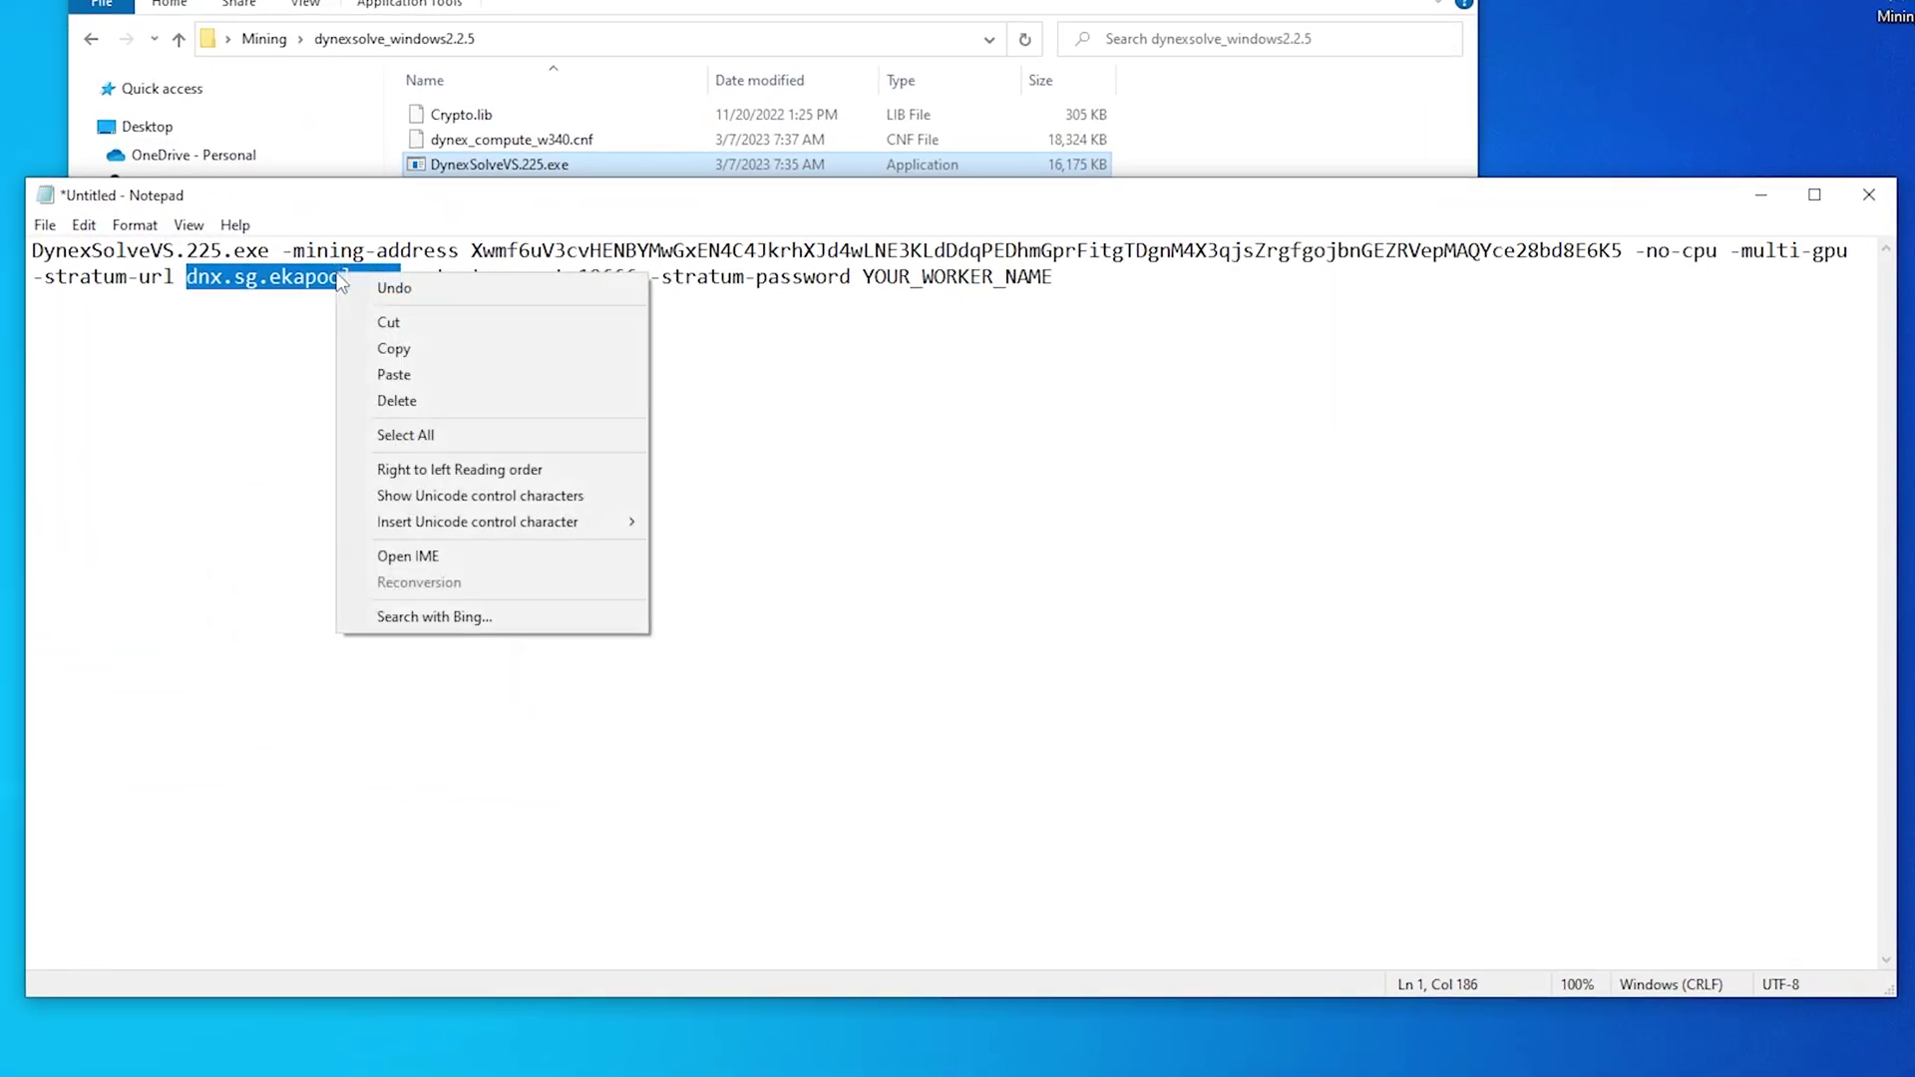
pyautogui.click(389, 375)
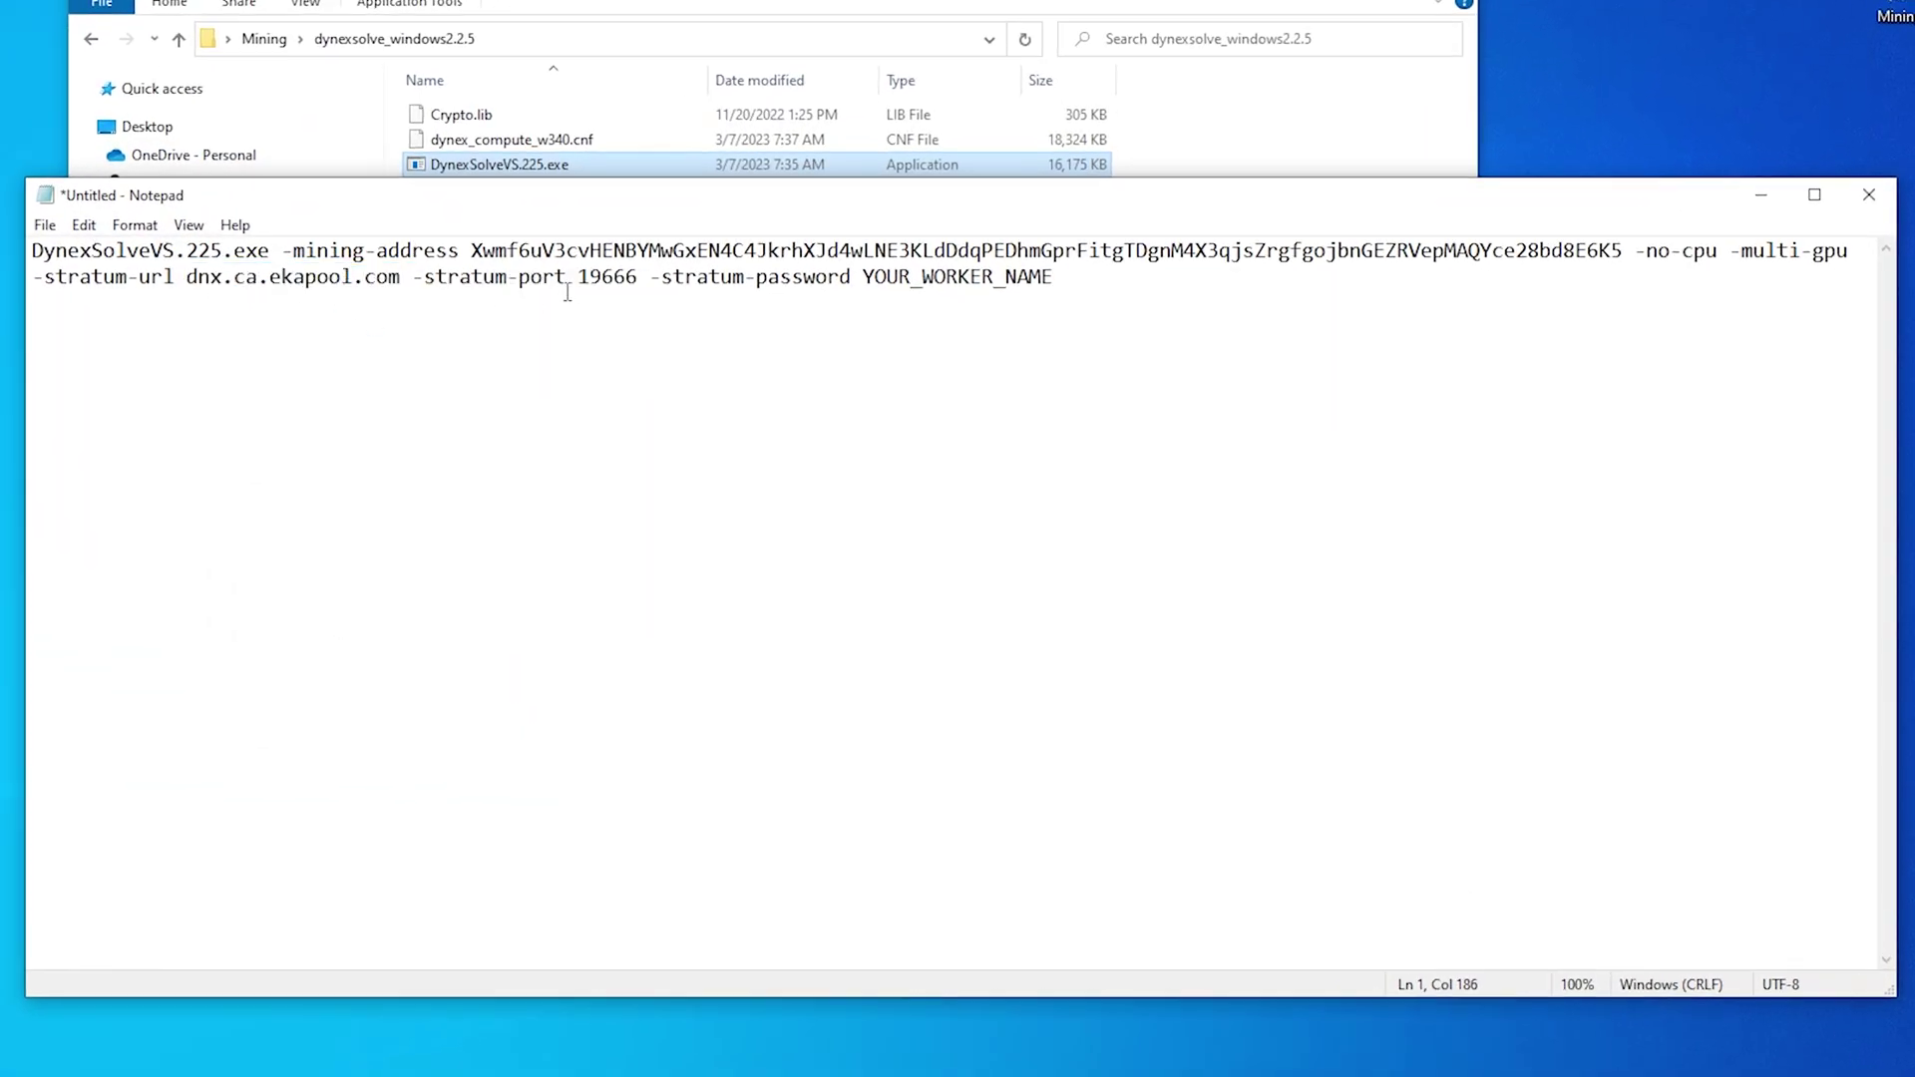
# Replace YOUR_WORKER_NAME with the worker name CryptoJar, keeping port 19666
pyautogui.moveTo(579, 282); pyautogui.dragTo(639, 280)
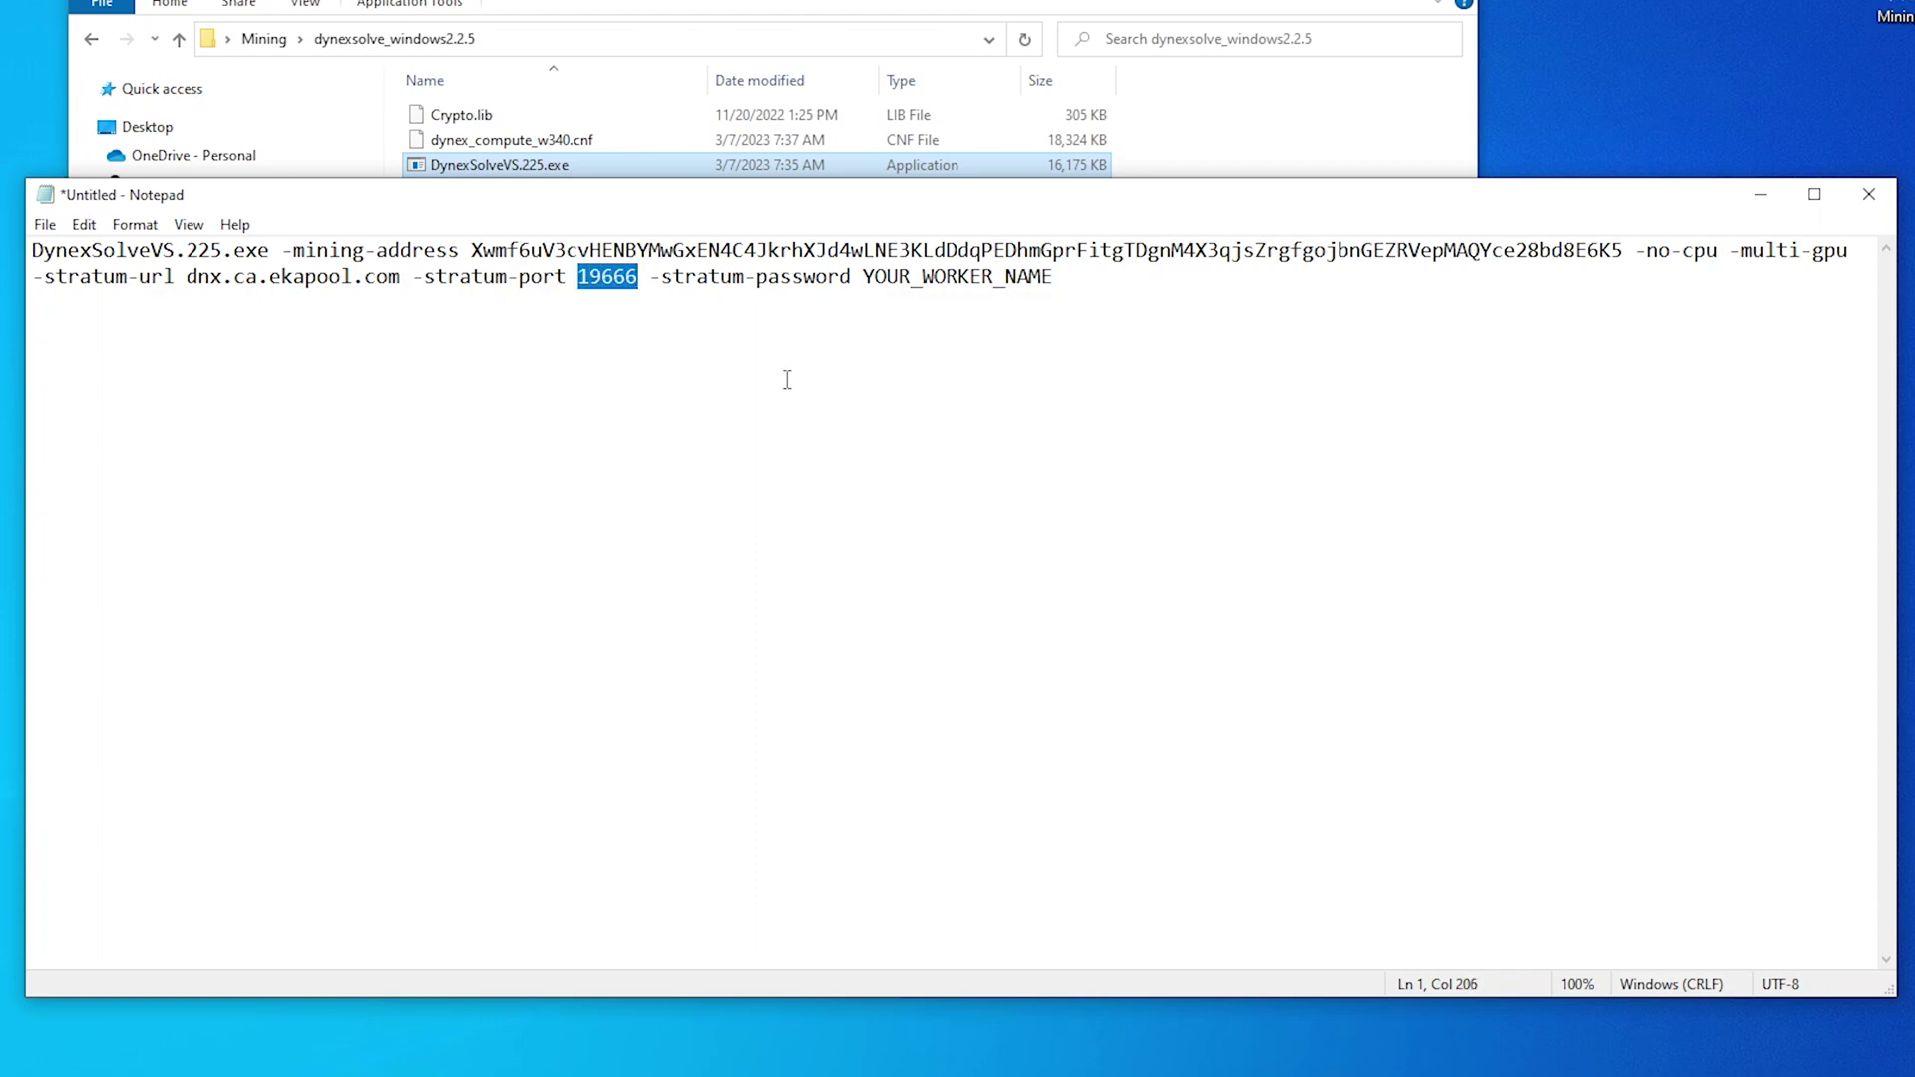
pyautogui.moveTo(1057, 279); pyautogui.dragTo(870, 285)
pyautogui.write('CryptoJar')
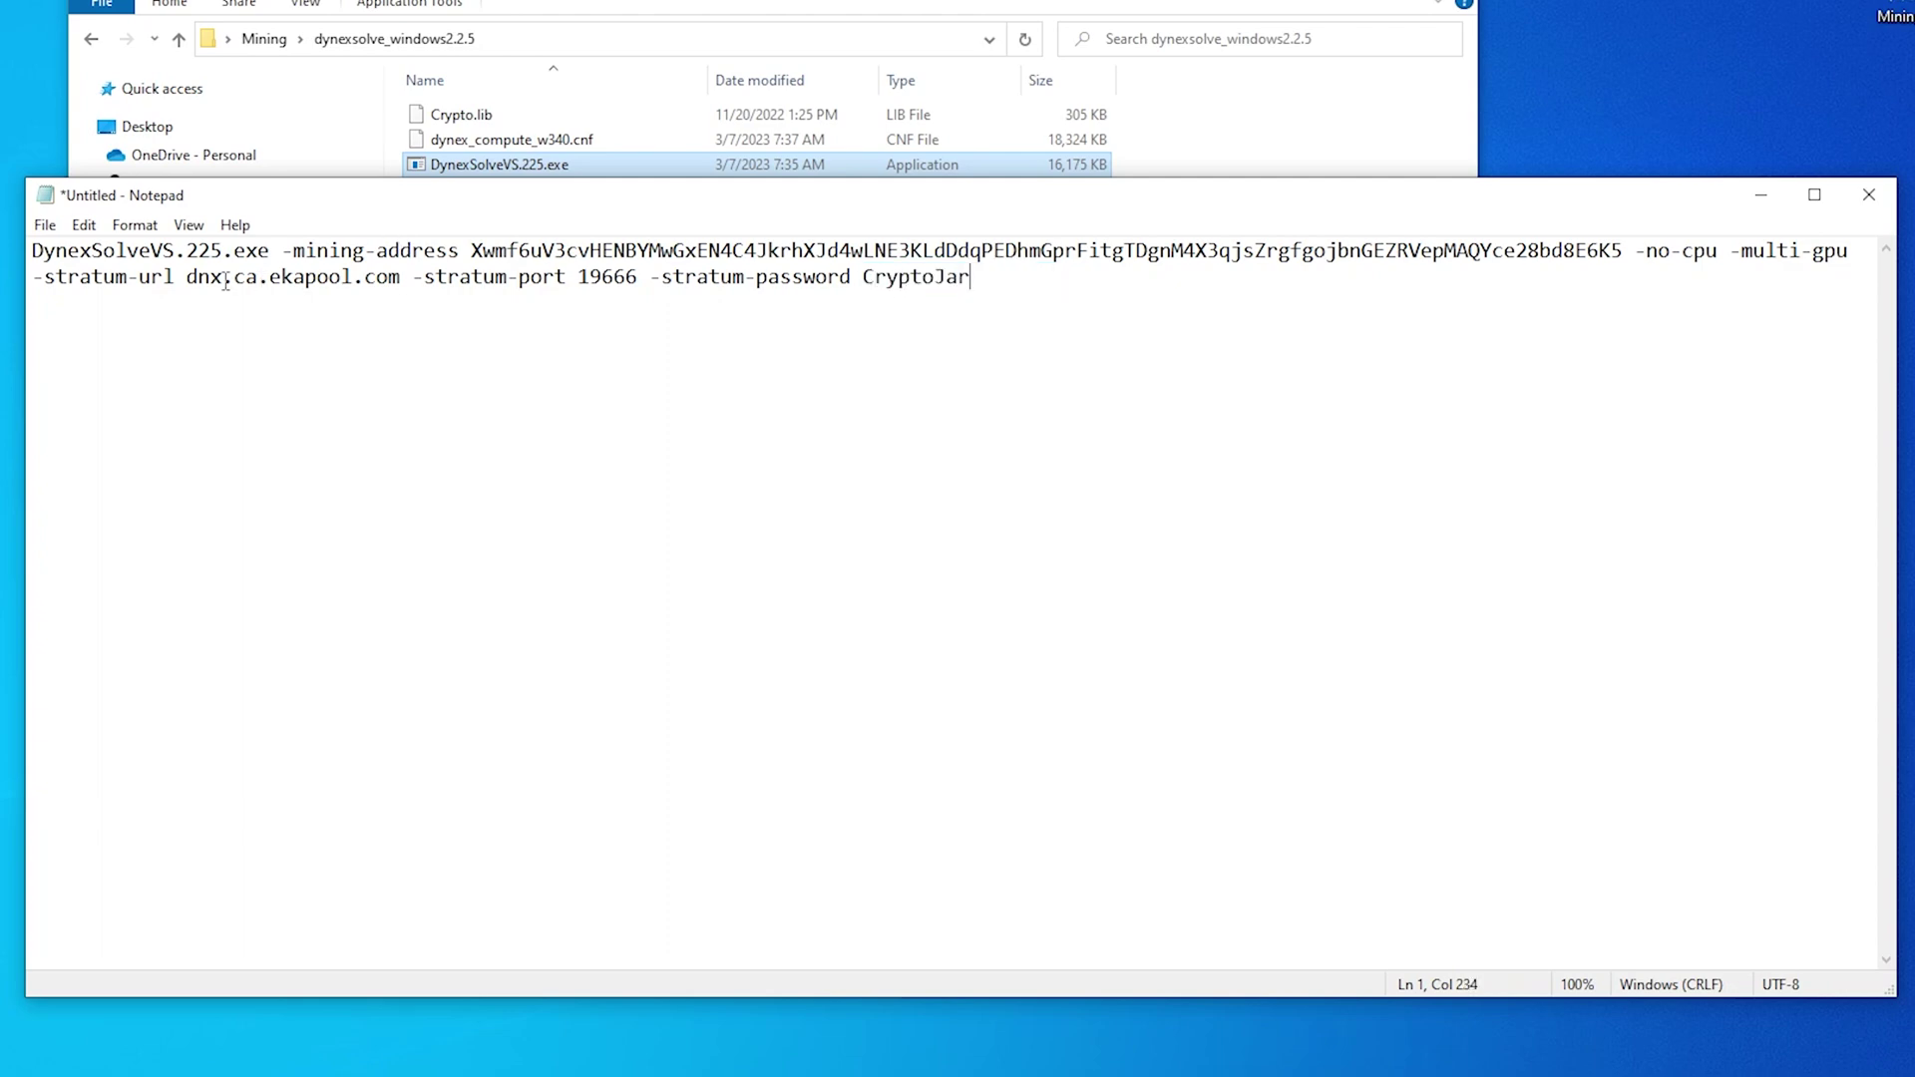
# Save the command as mineDynex.bat in the dynexsolve_windows2.2.5 folder and close Notepad
pyautogui.click(45, 226)
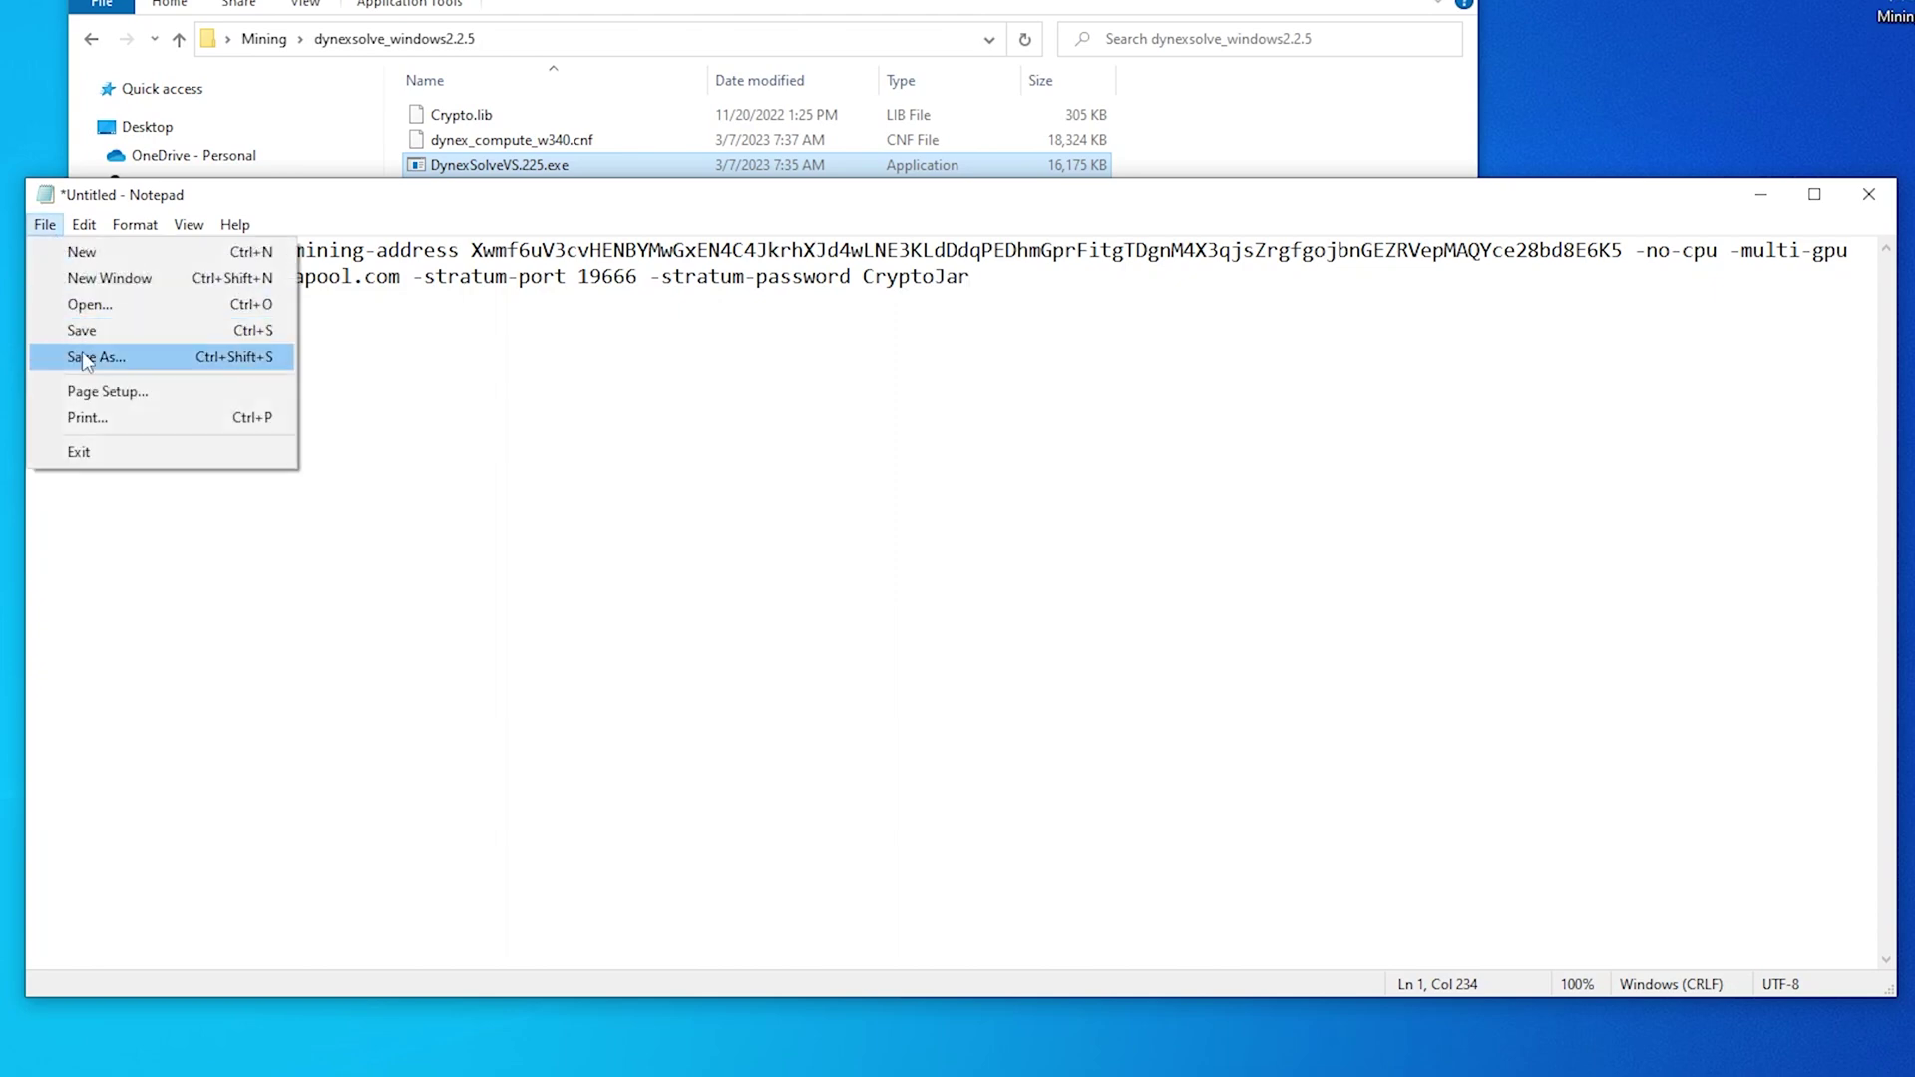
pyautogui.click(81, 353)
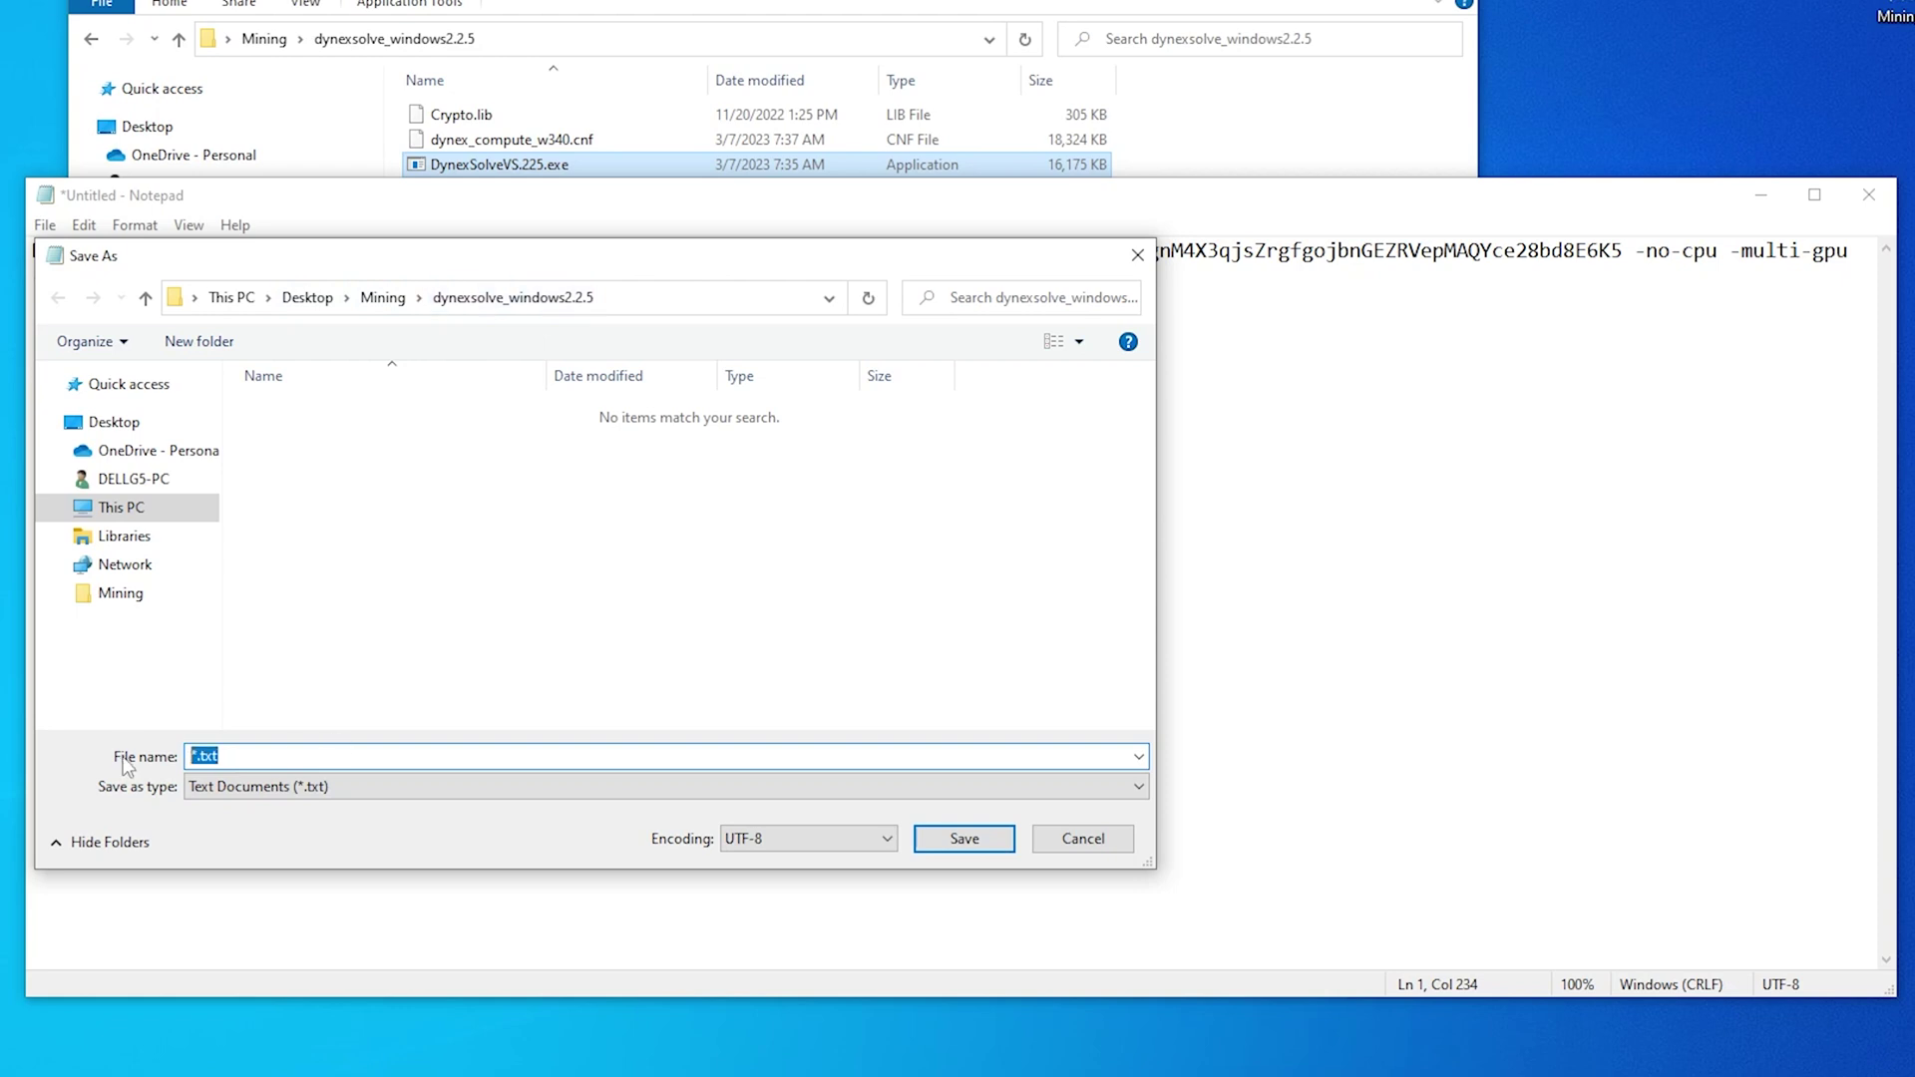
pyautogui.write('mineDynex.bat')
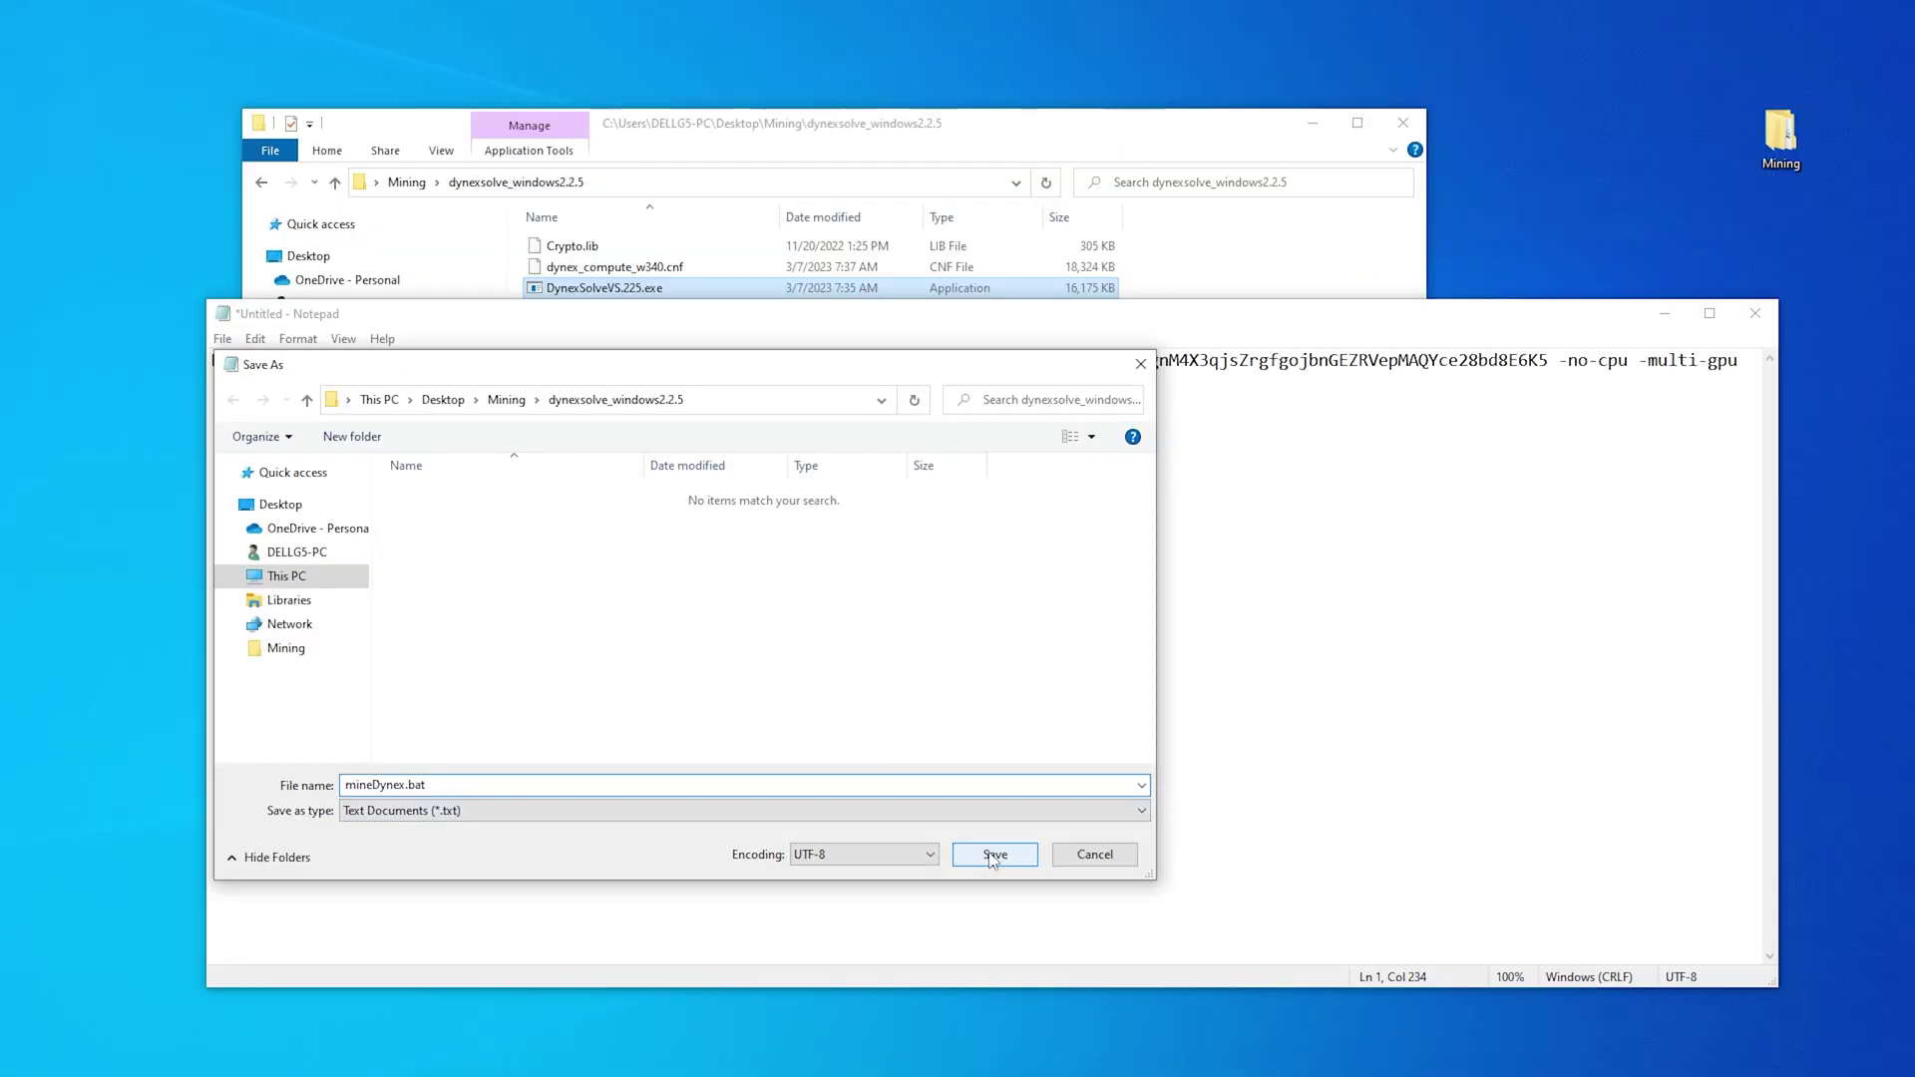
pyautogui.click(992, 855)
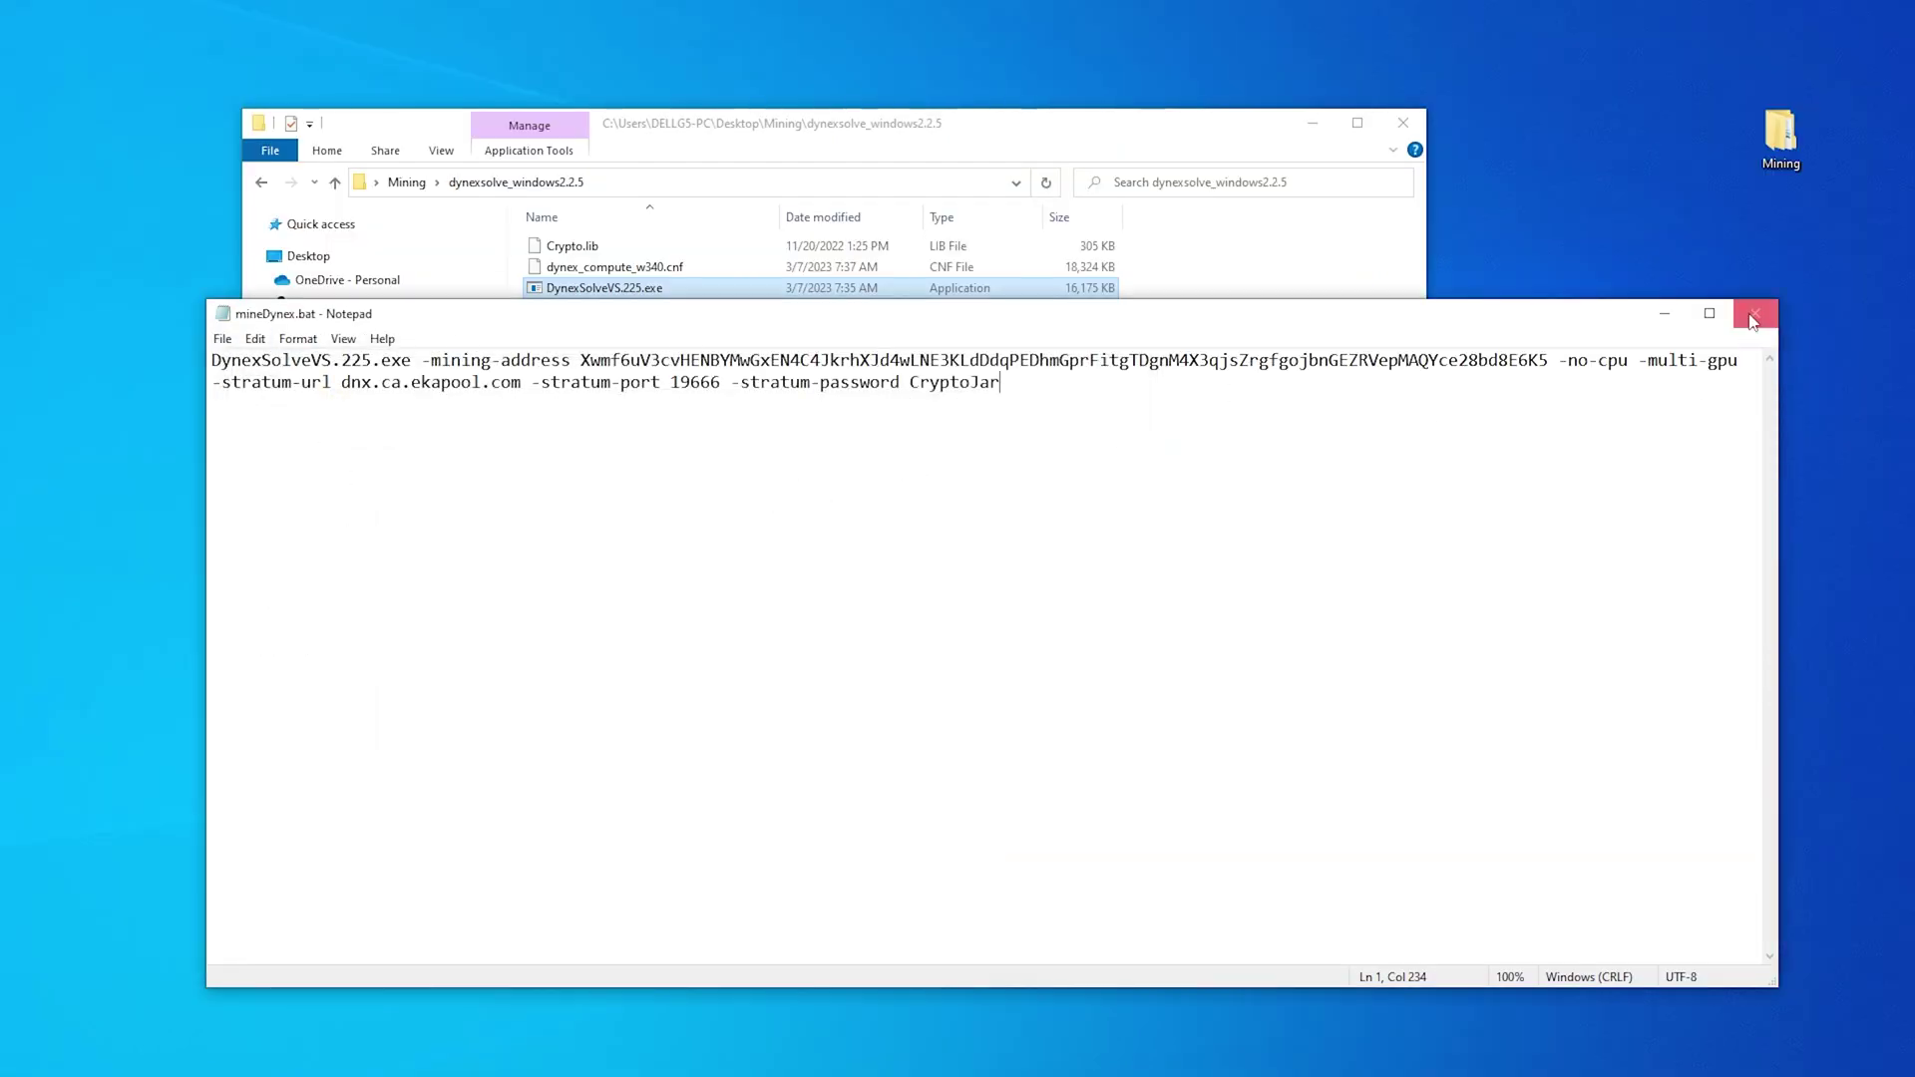
pyautogui.click(1755, 314)
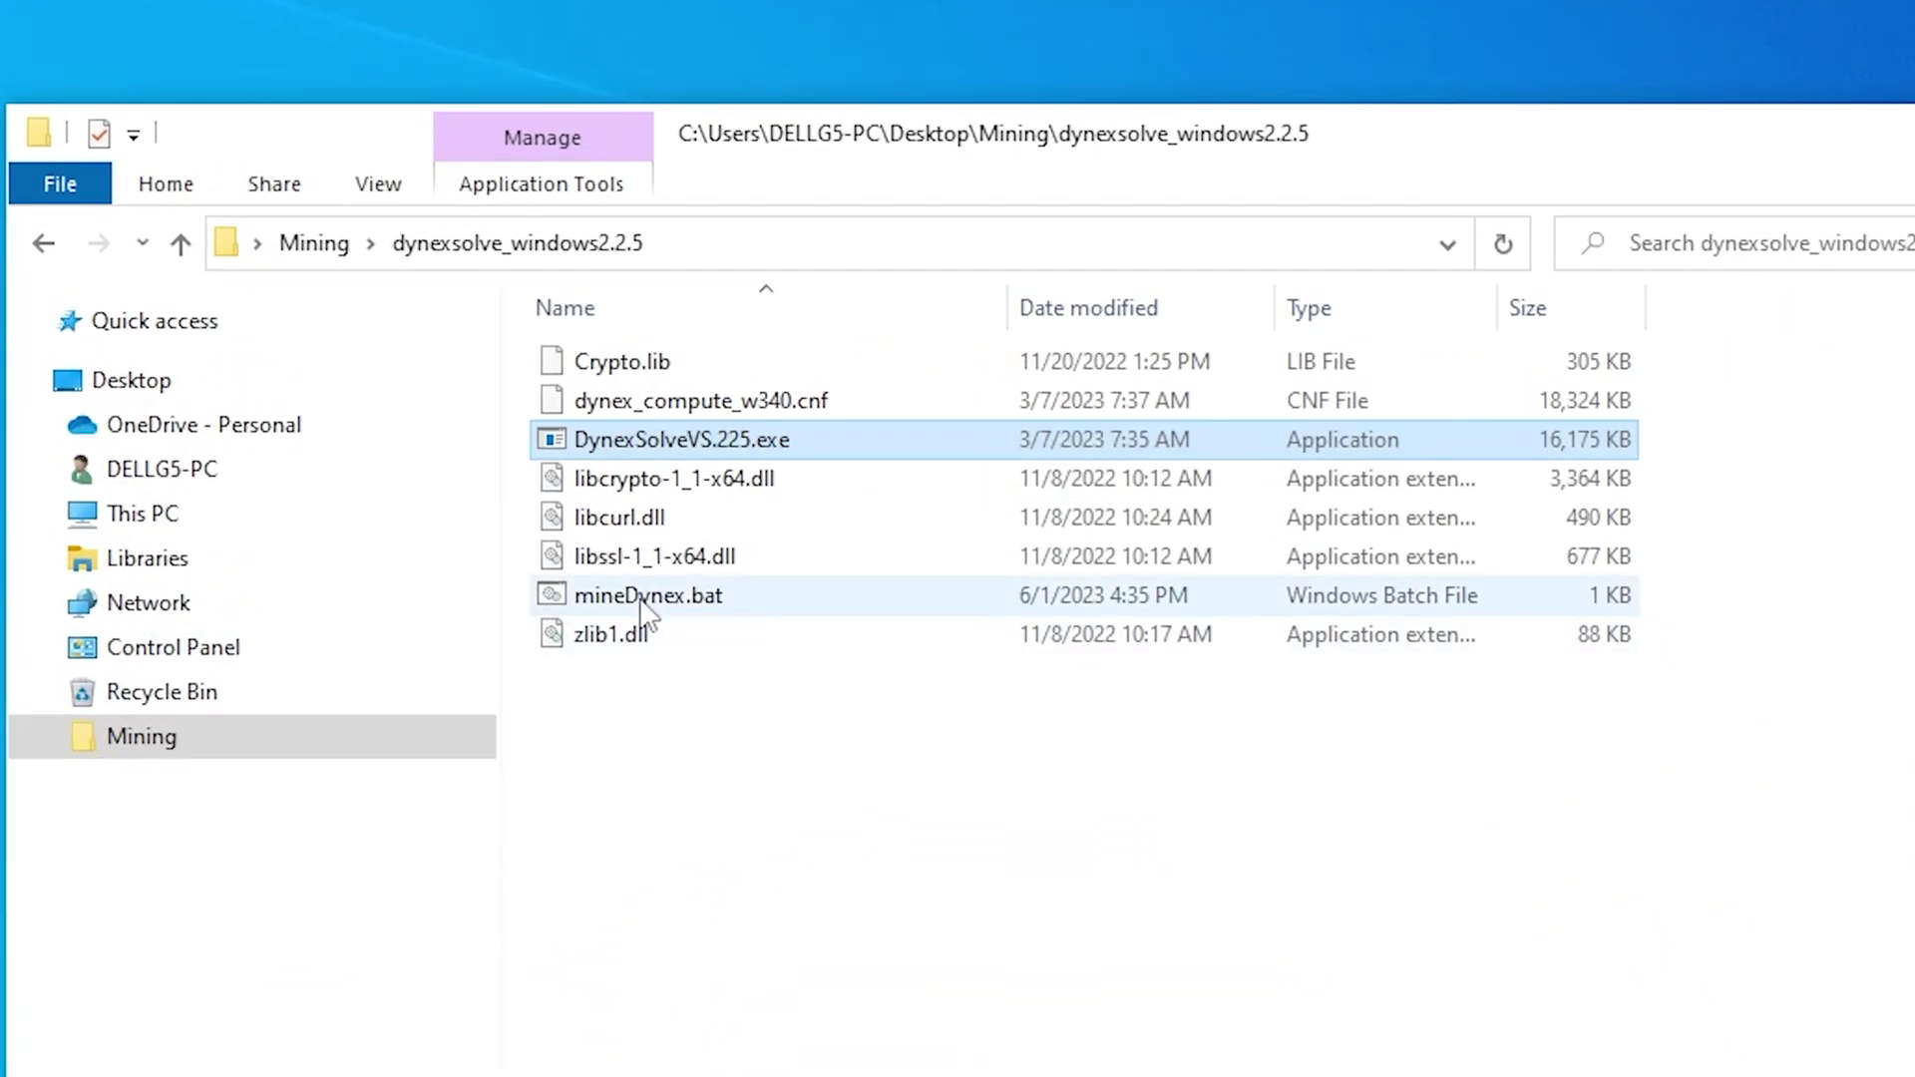
# Run mineDynex.bat to start mining on dnx.ca.ekapool.com, then view the EkaPool Dashboard
pyautogui.click(589, 373)
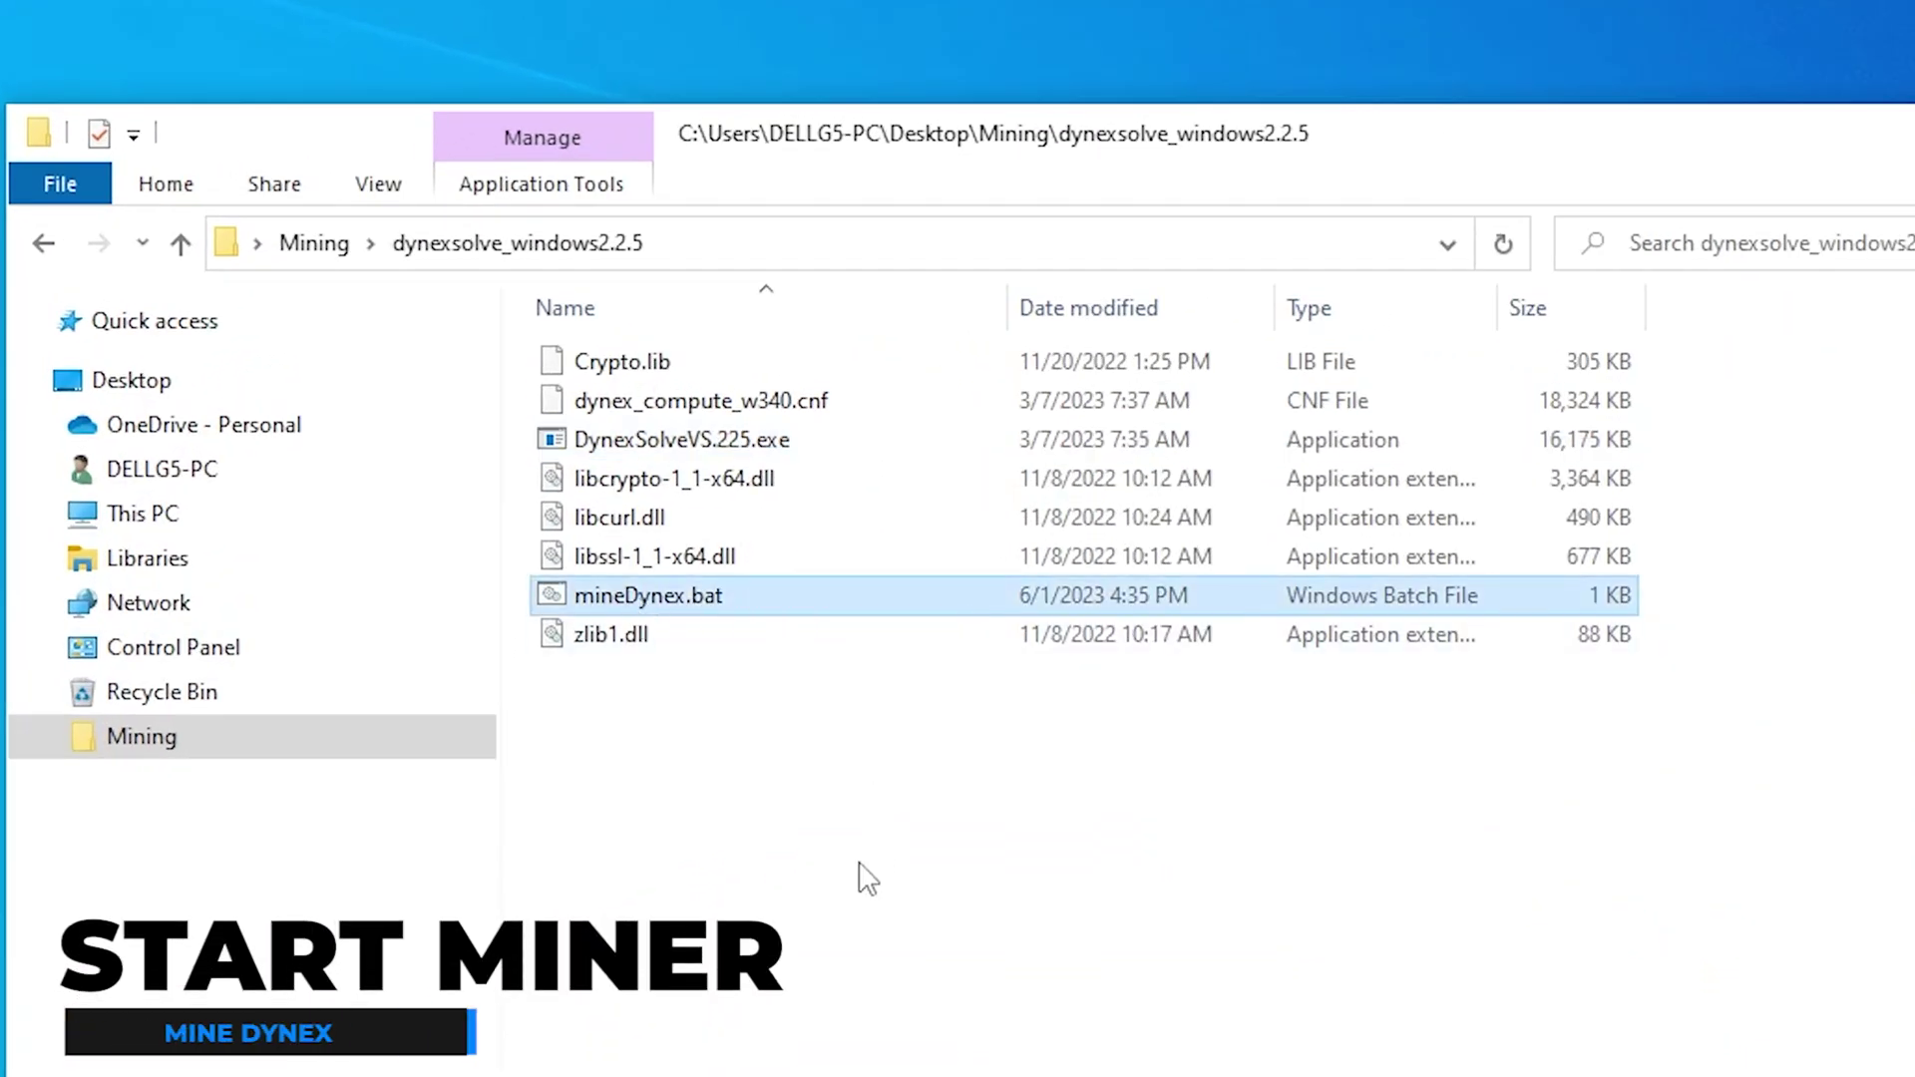
pyautogui.doubleClick(663, 604)
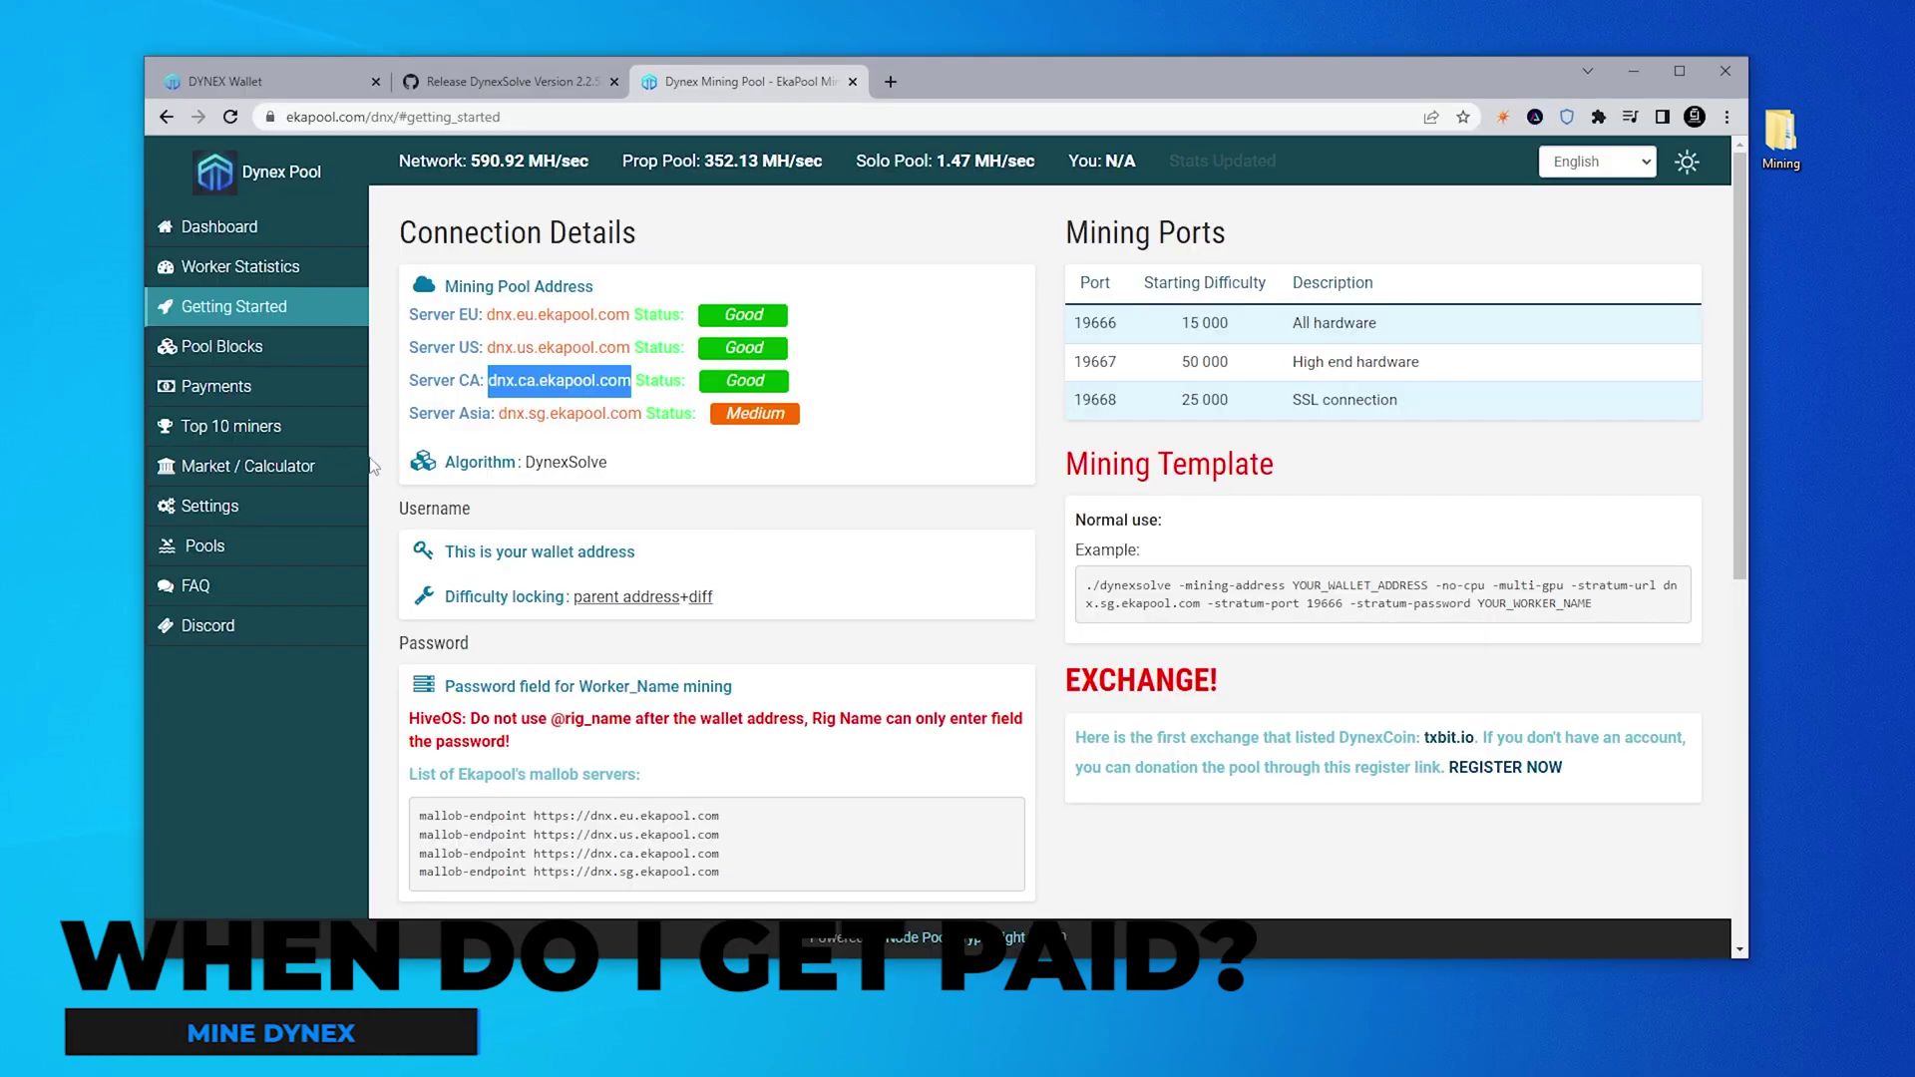
pyautogui.click(215, 227)
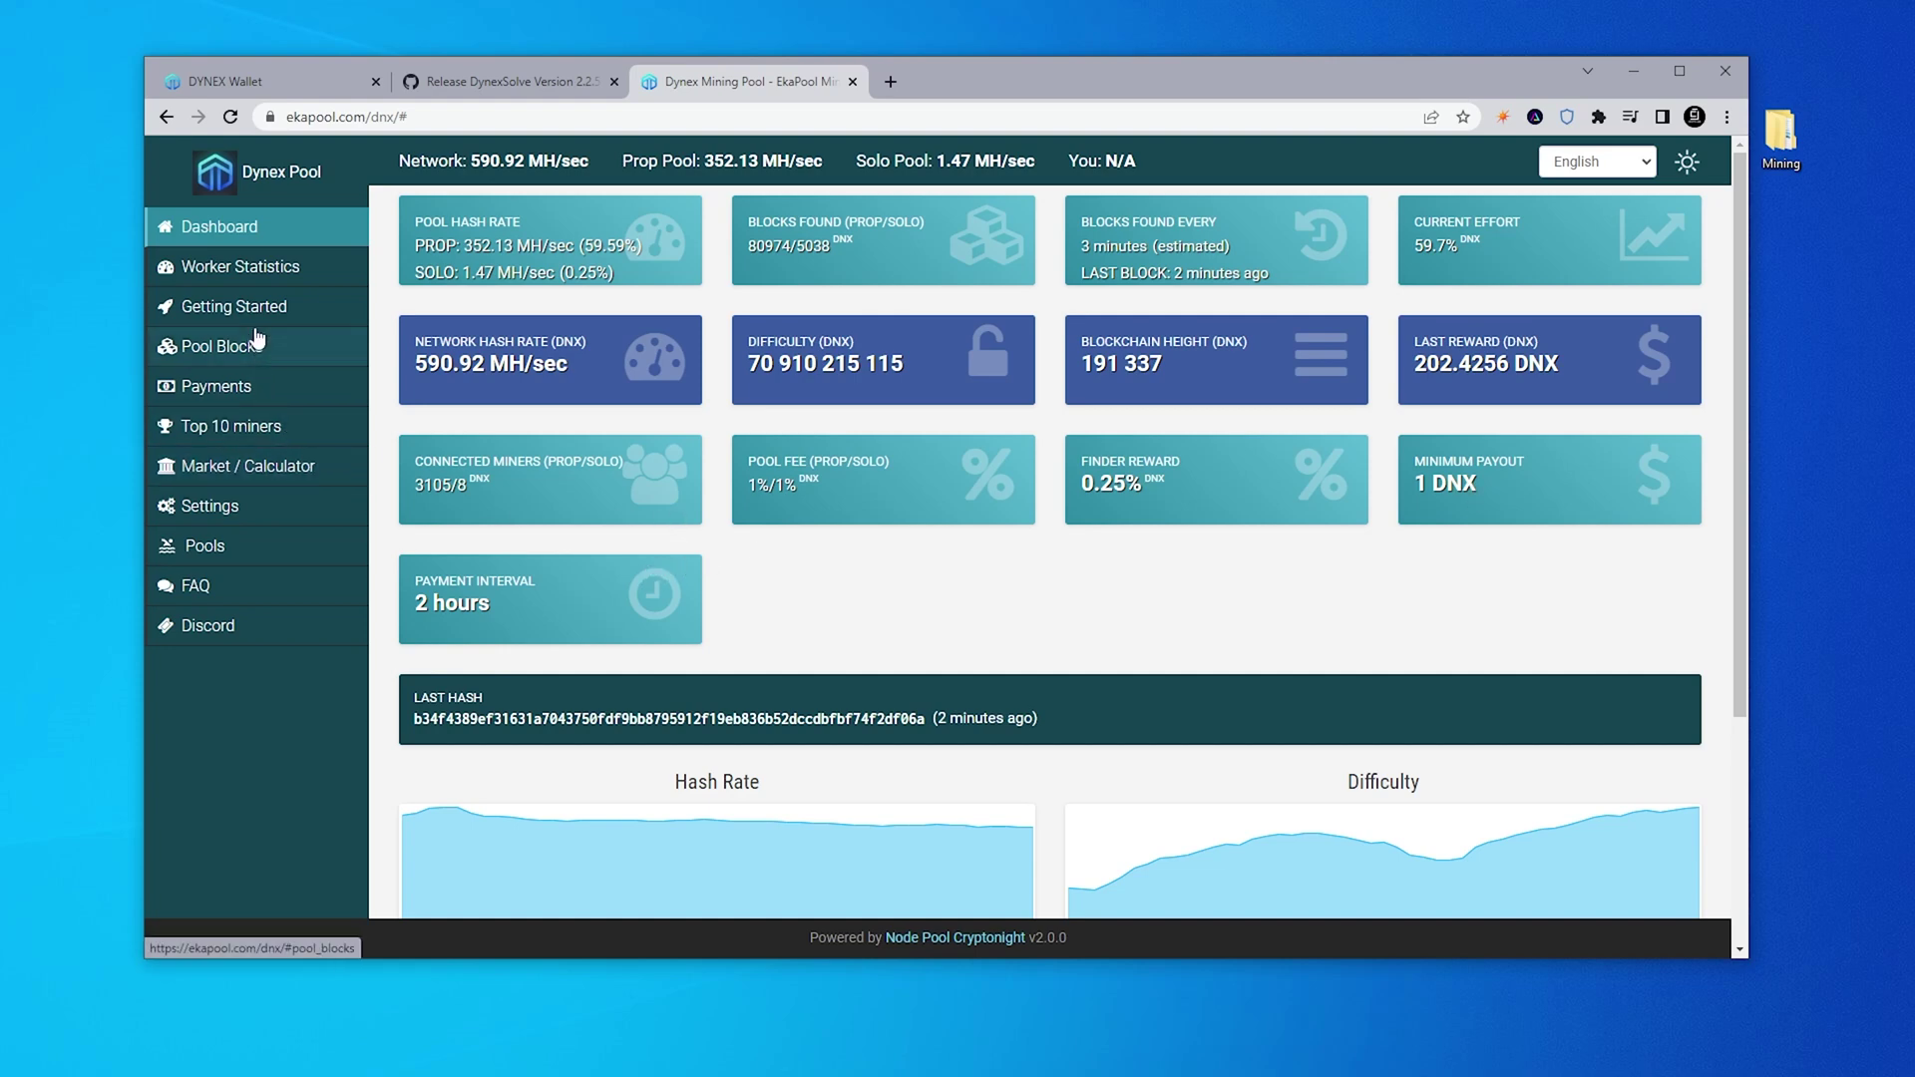
# Look up the pasted wallet address in EkaPool Worker Statistics and confirm CryptoJar is online at 25.00 H/s
pyautogui.click(257, 266)
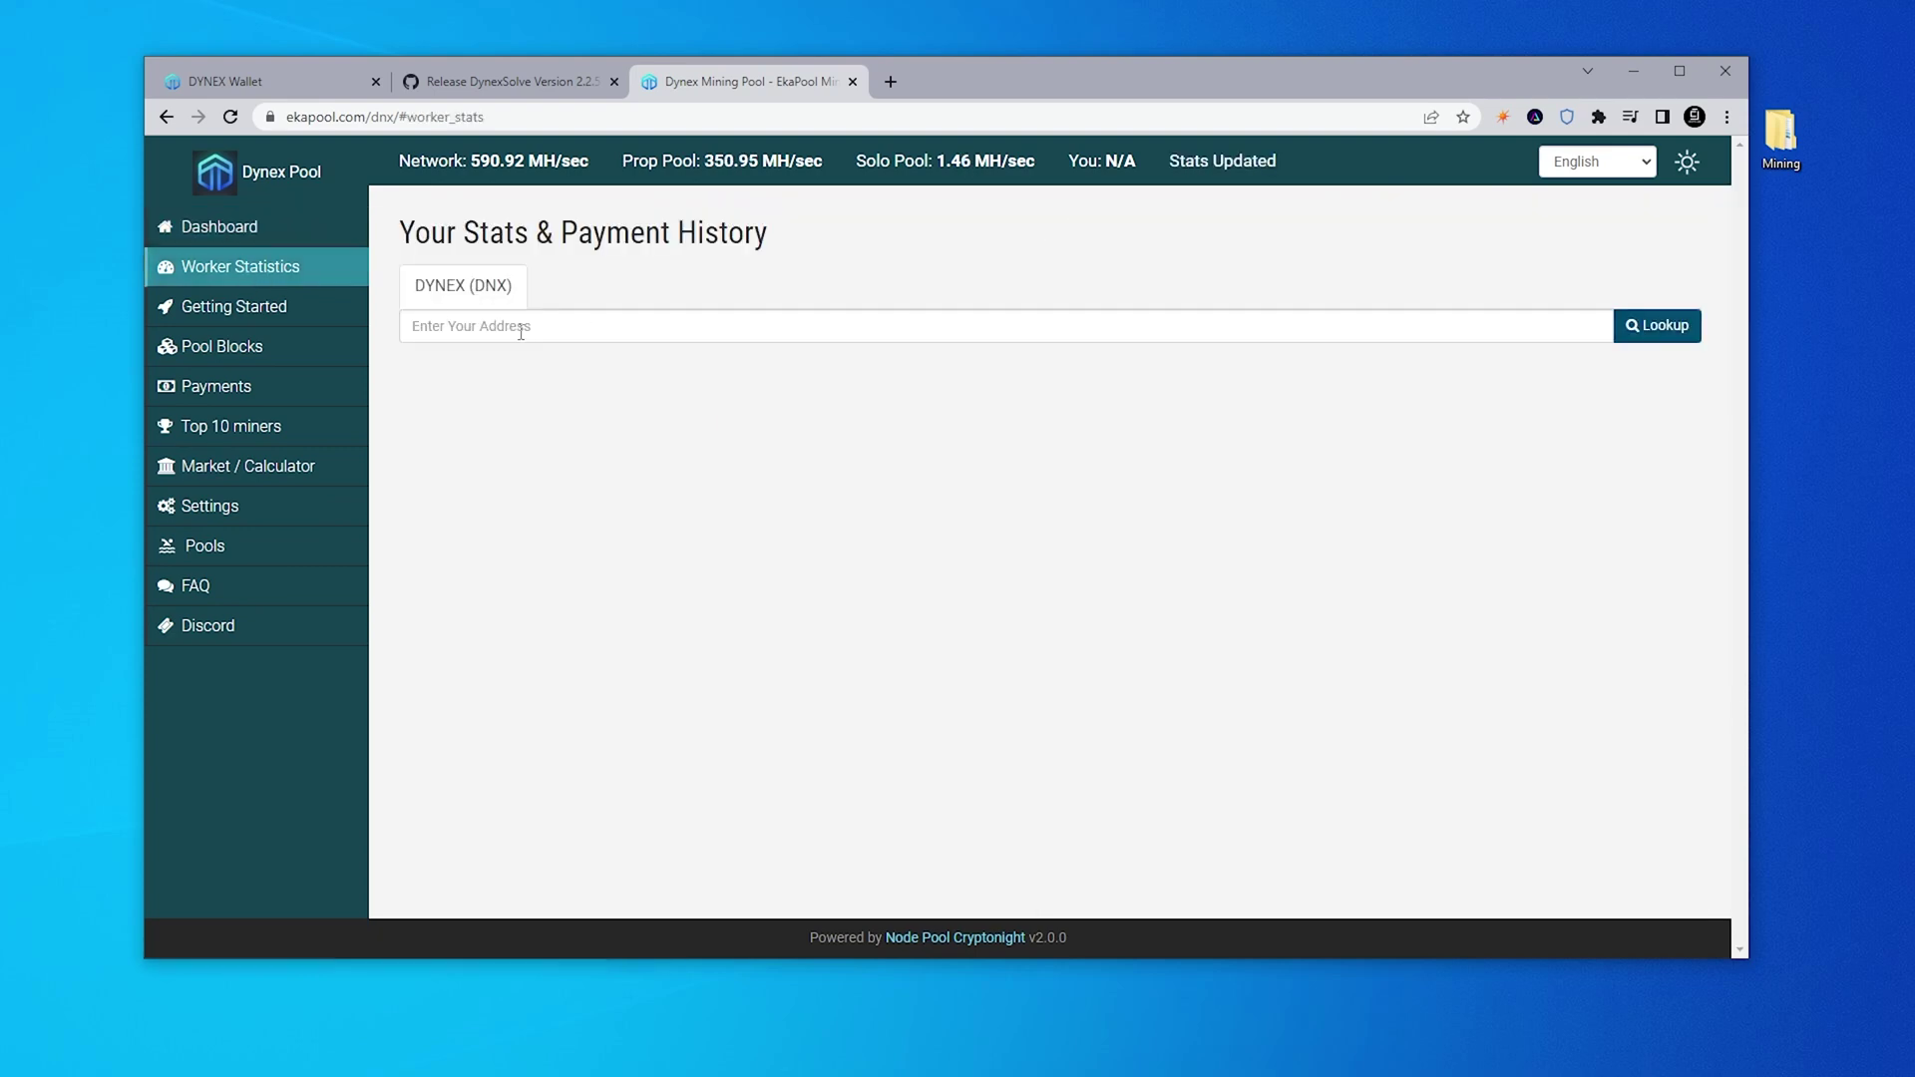
pyautogui.click(520, 332)
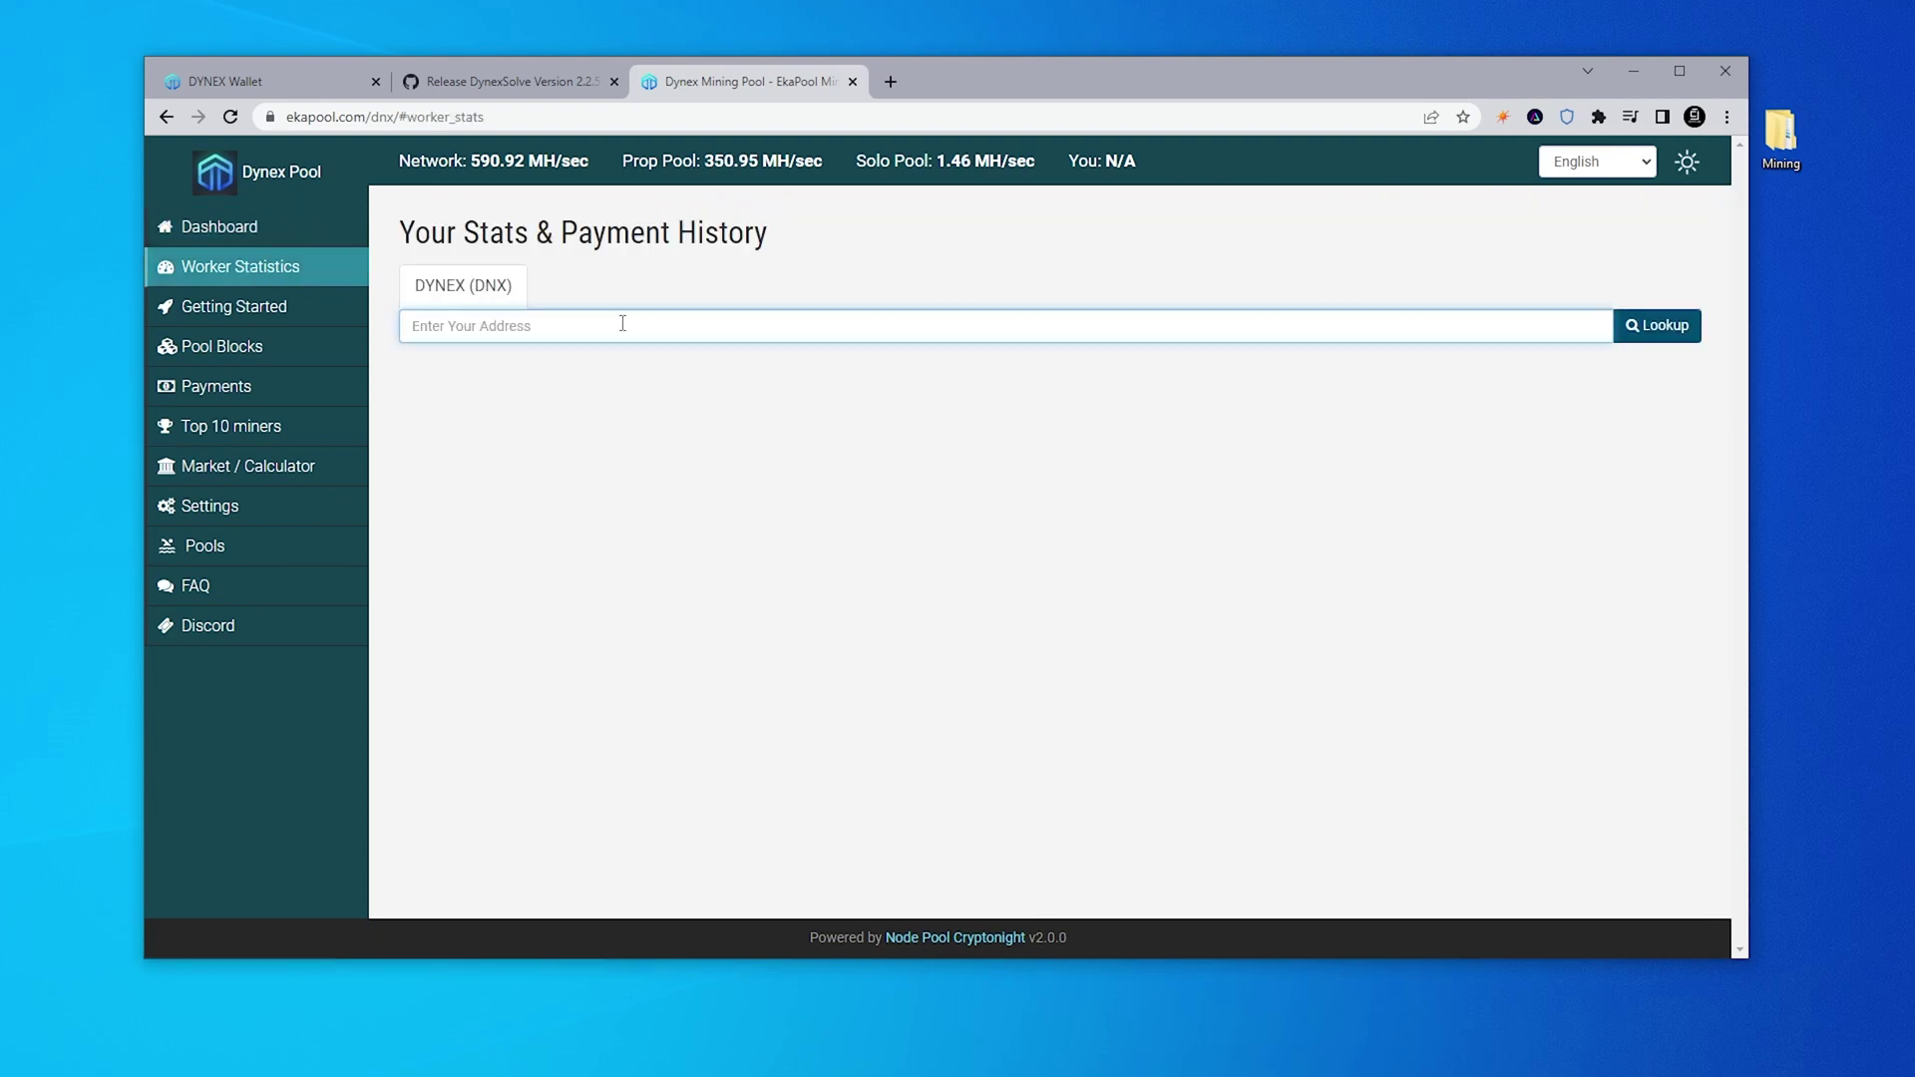
pyautogui.write('Xwmf6uV3cvHENBYMwGxEN4C4JkrhXJd4wLNE3KLdDdqPEDhmGprFitgTDgnM4X3qjsZrgfgojbnGEZRVepMAQYce28bd8E6K5')
pyautogui.click(1653, 341)
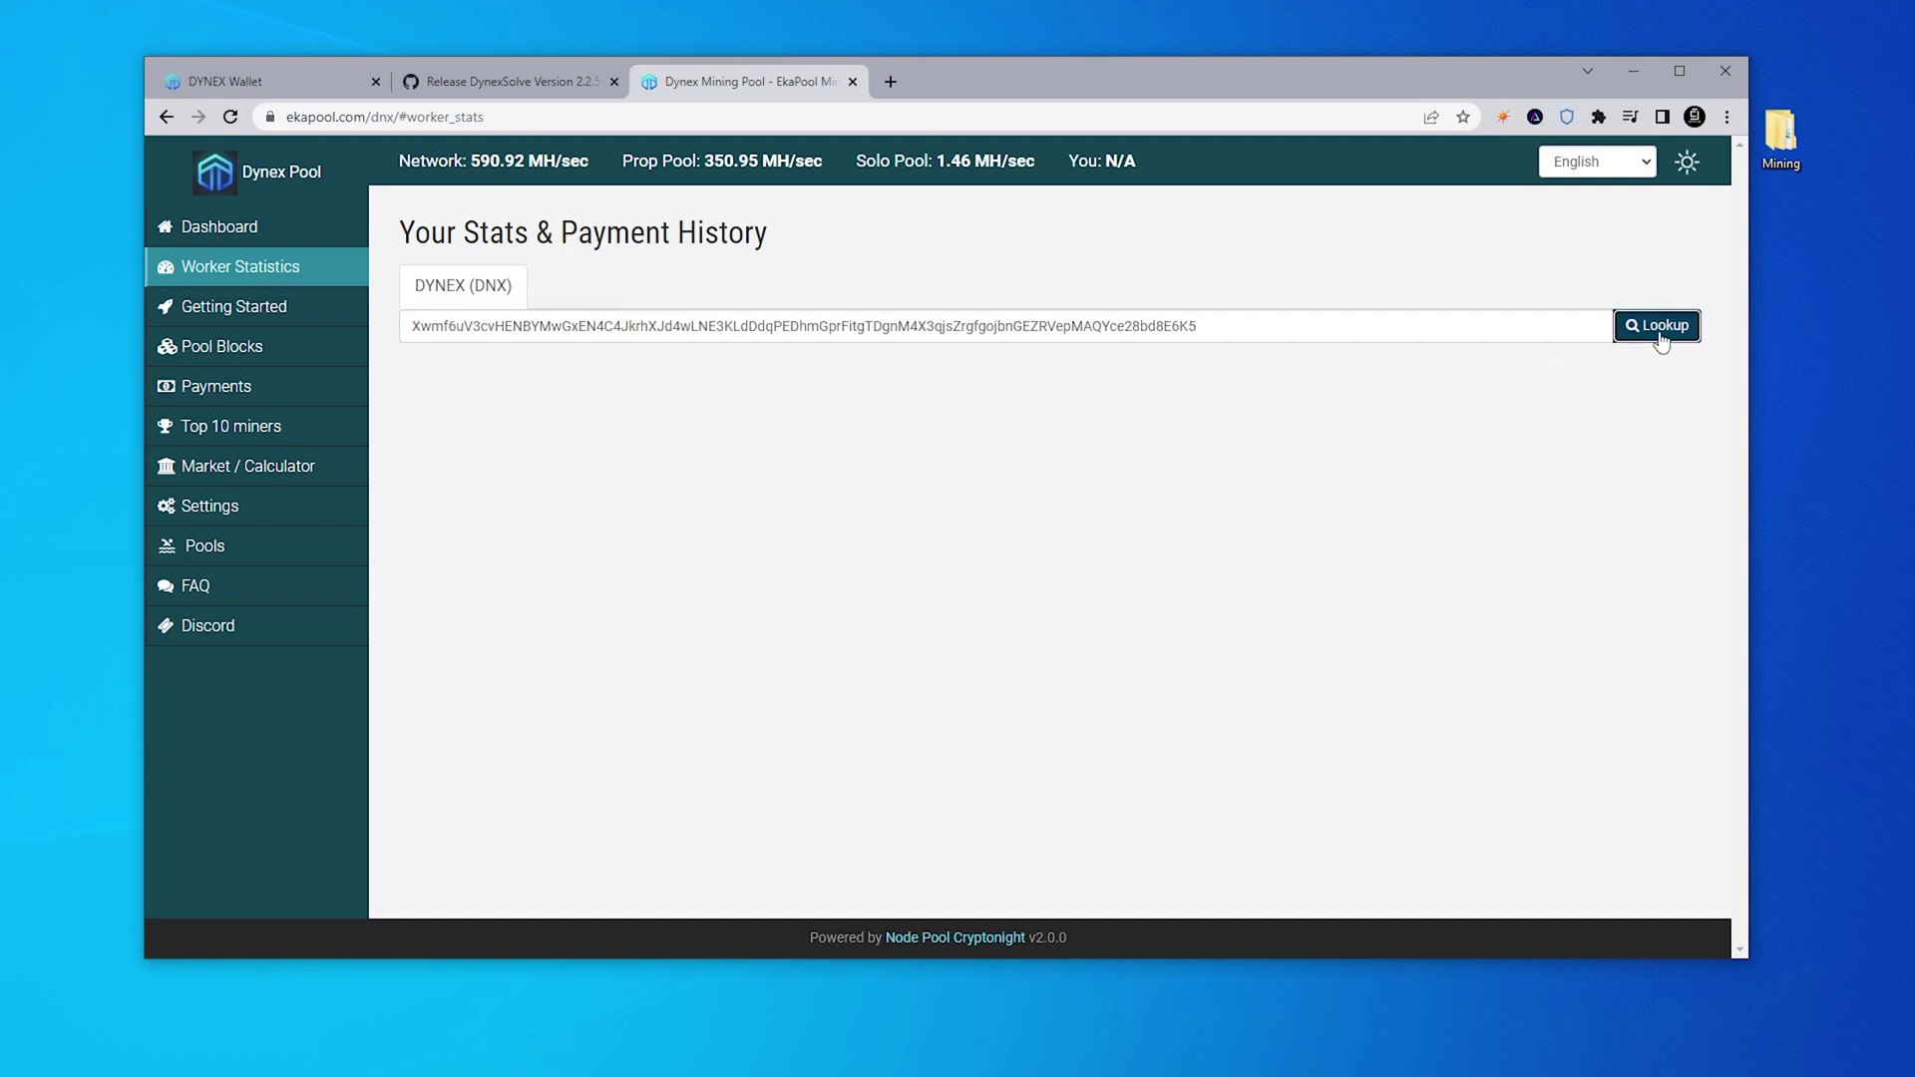
pyautogui.scroll(-4, 1322, 476)
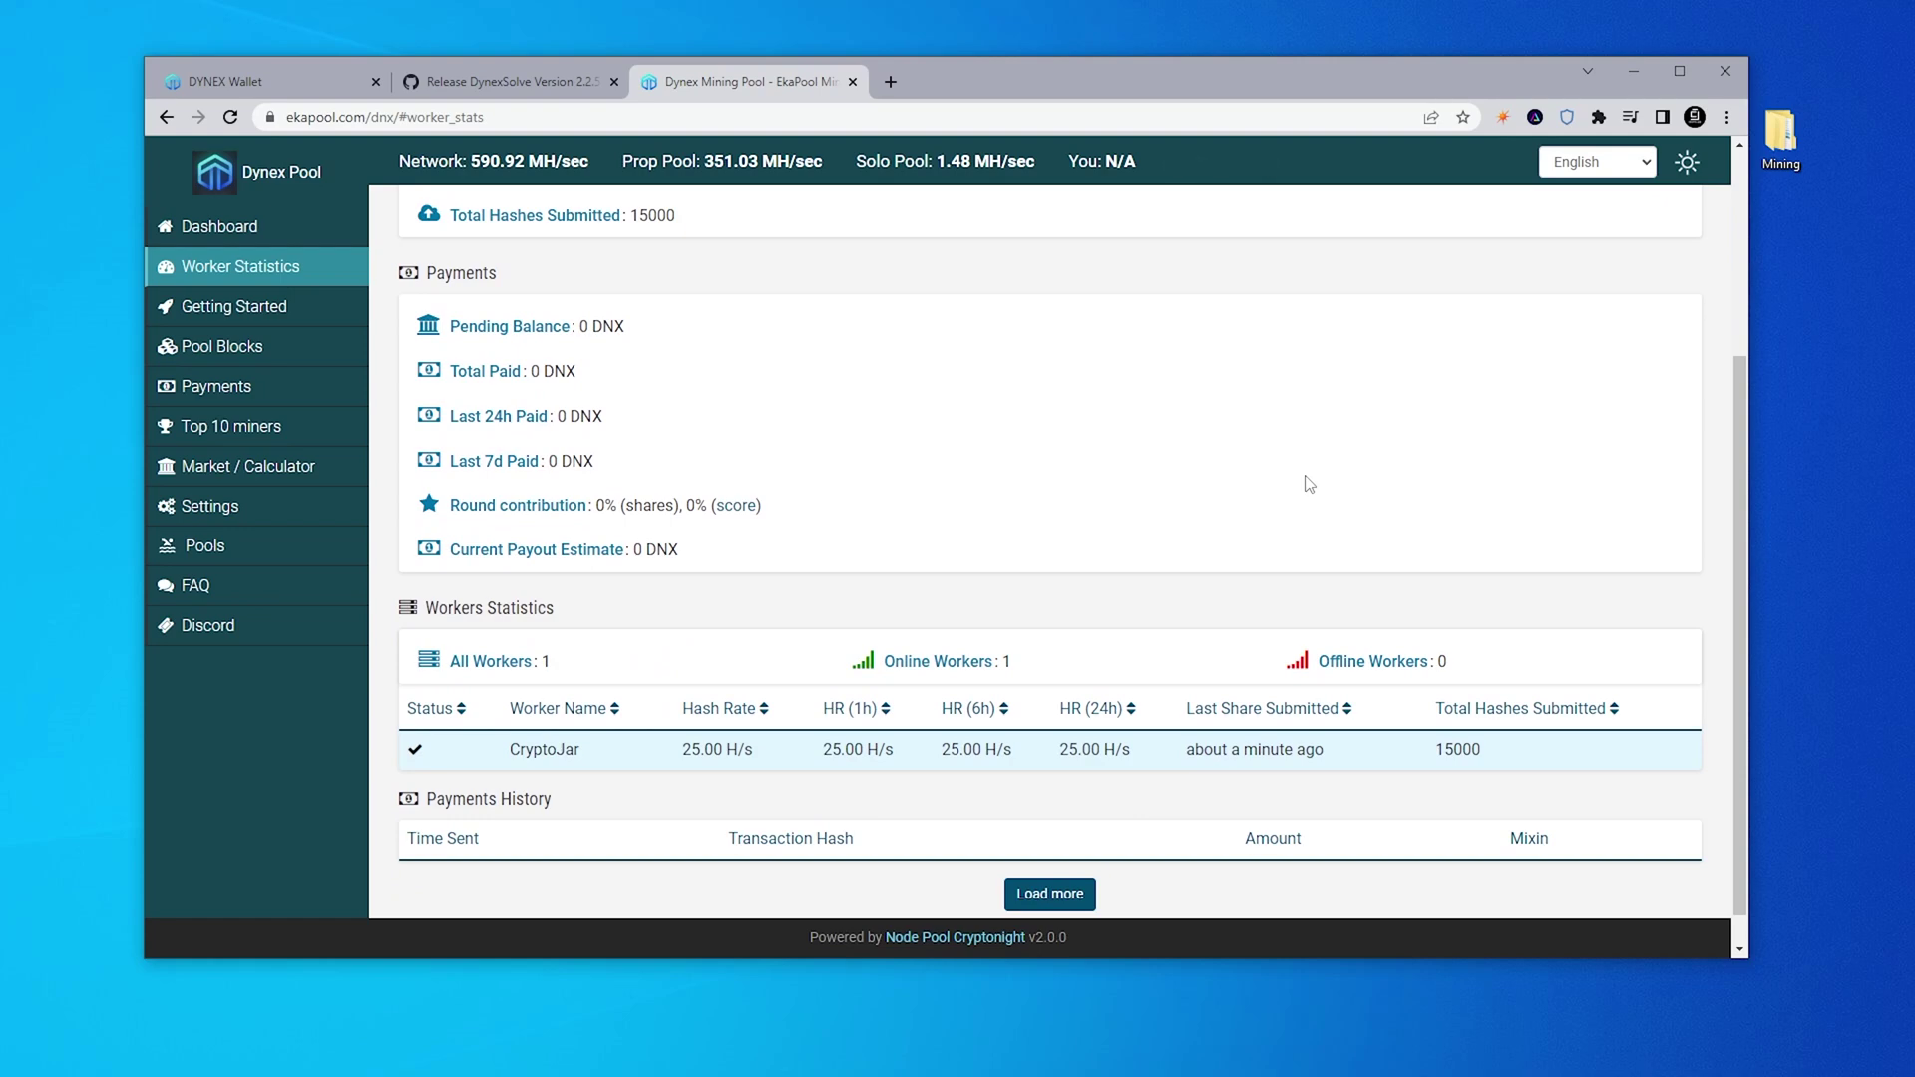
pyautogui.scroll(2, 1292, 485)
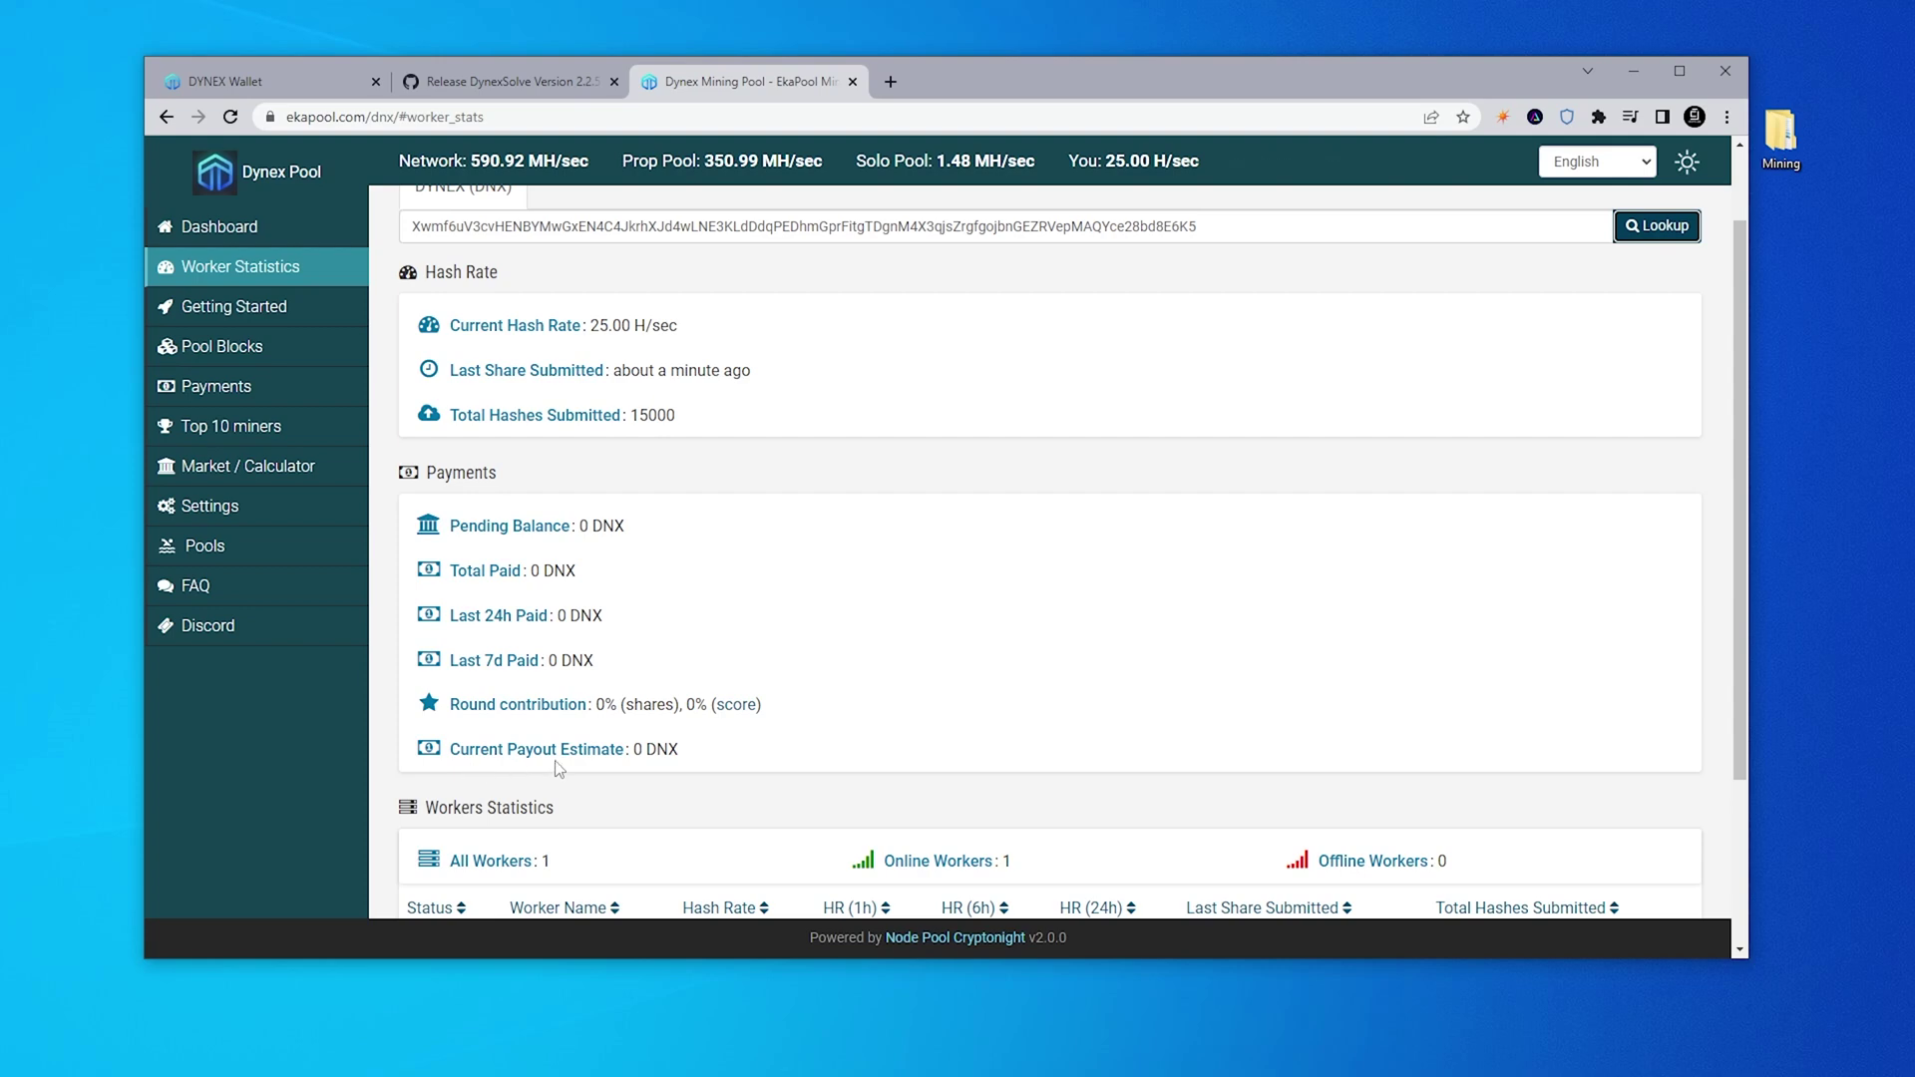
pyautogui.scroll(-3, 717, 768)
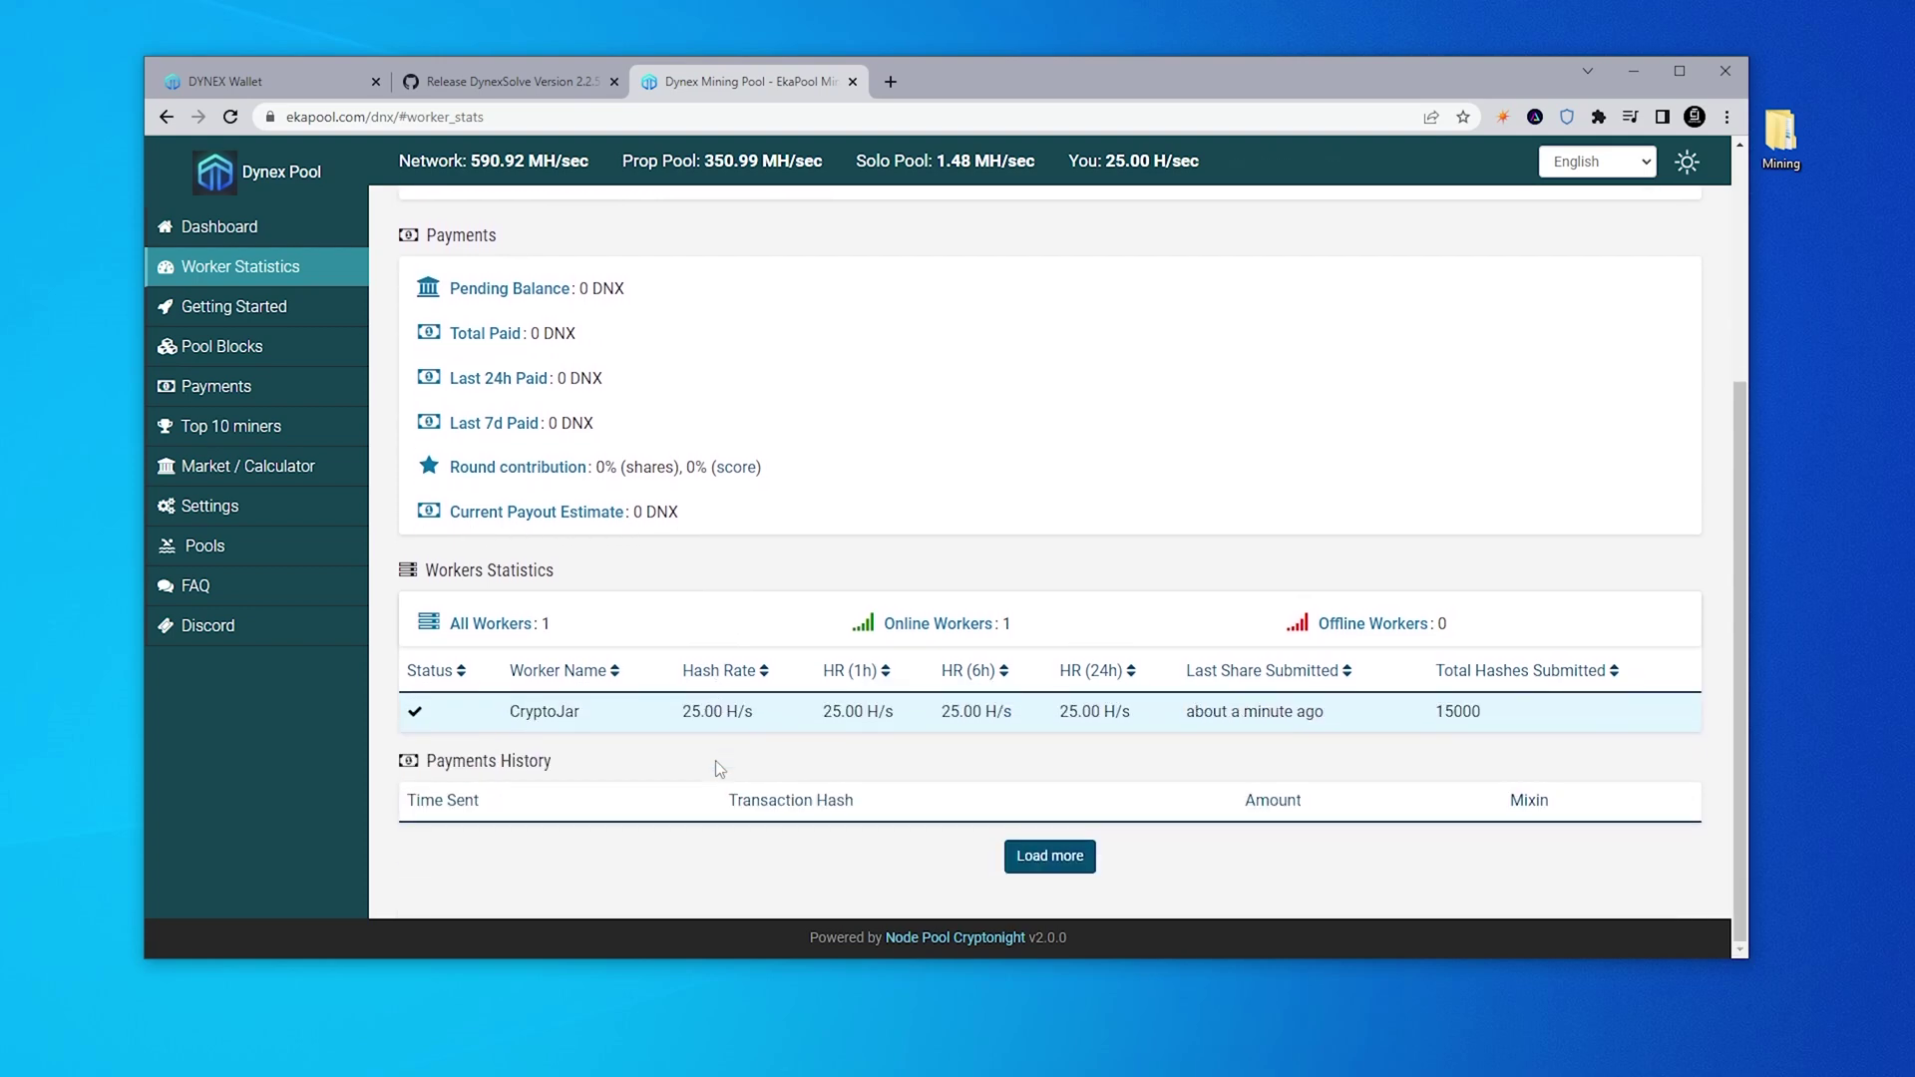